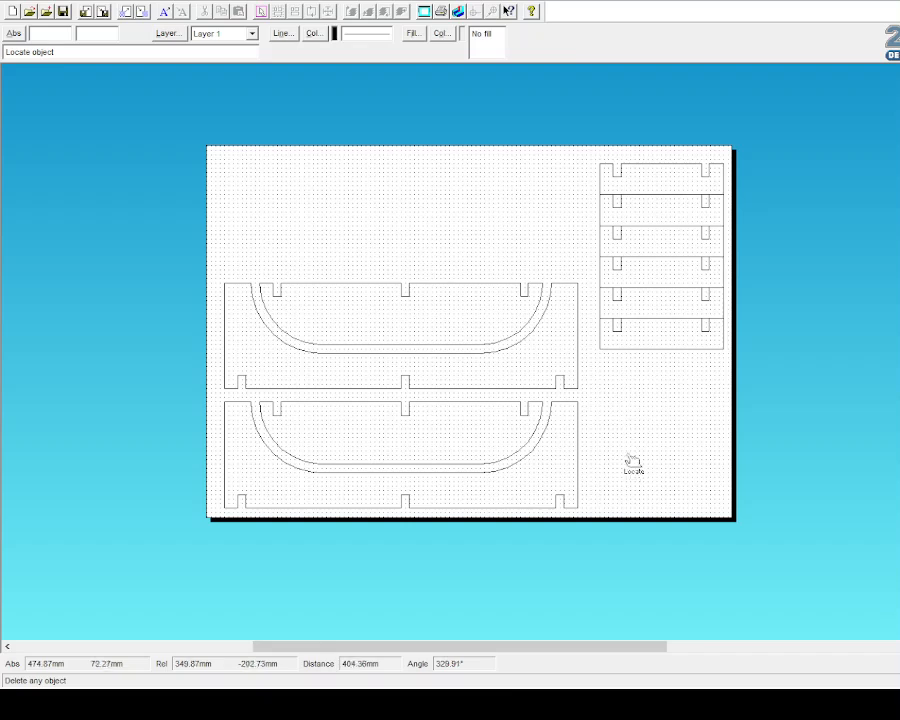
# Step: Select the Dim Lines tool for parallel dimensioning
pyautogui.click(30, 164)
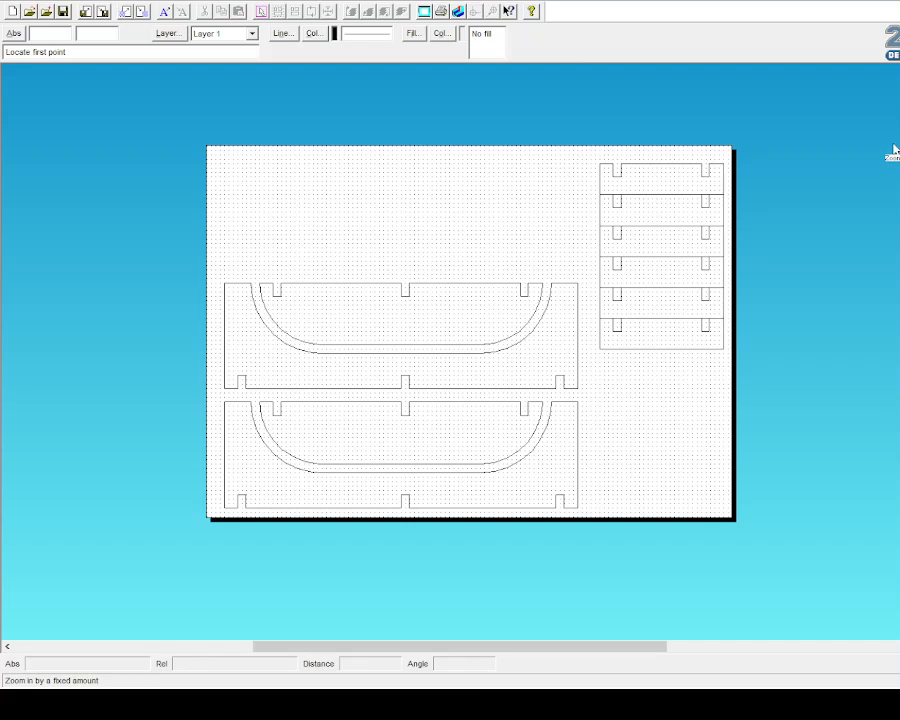
# Step: Zoom in and dimension the upper panel's 400 width and 120 height
pyautogui.click(894, 150)
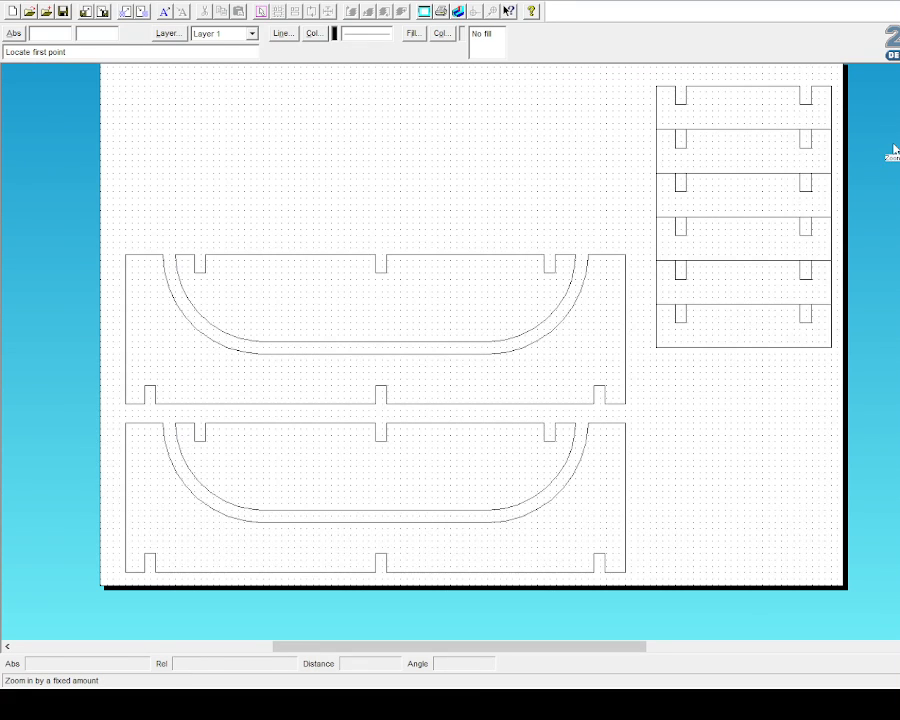
pyautogui.click(256, 342)
pyautogui.press('Escape')
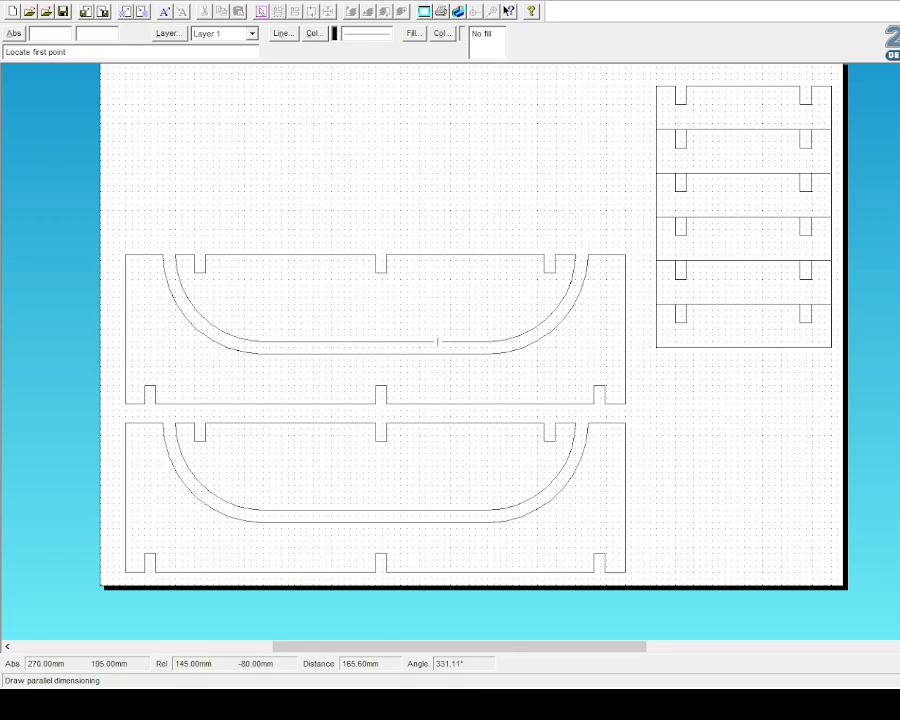
pyautogui.click(125, 255)
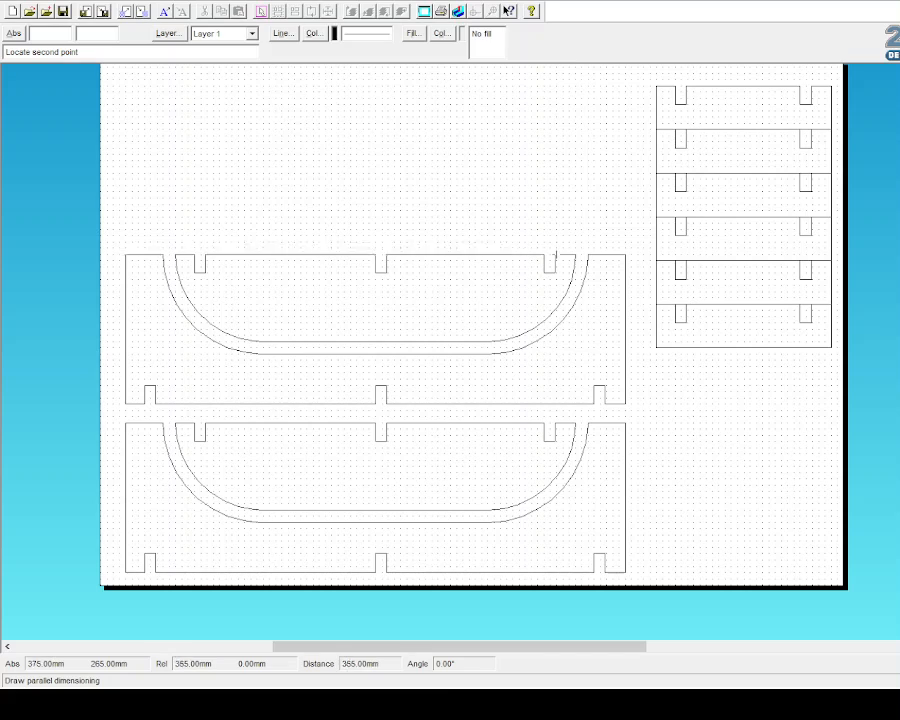
pyautogui.click(625, 255)
pyautogui.click(357, 178)
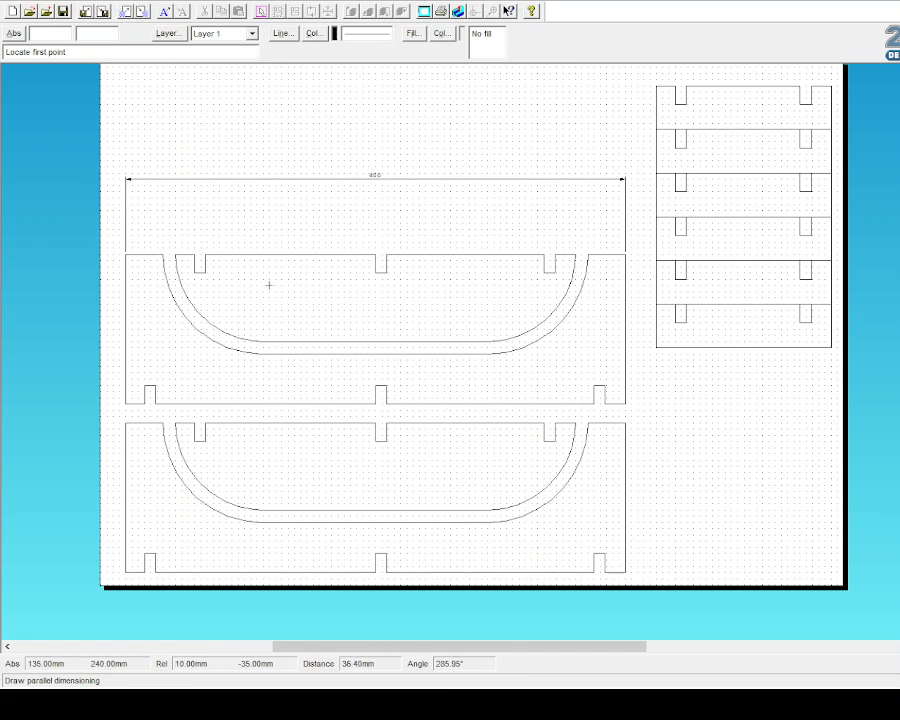
pyautogui.click(125, 255)
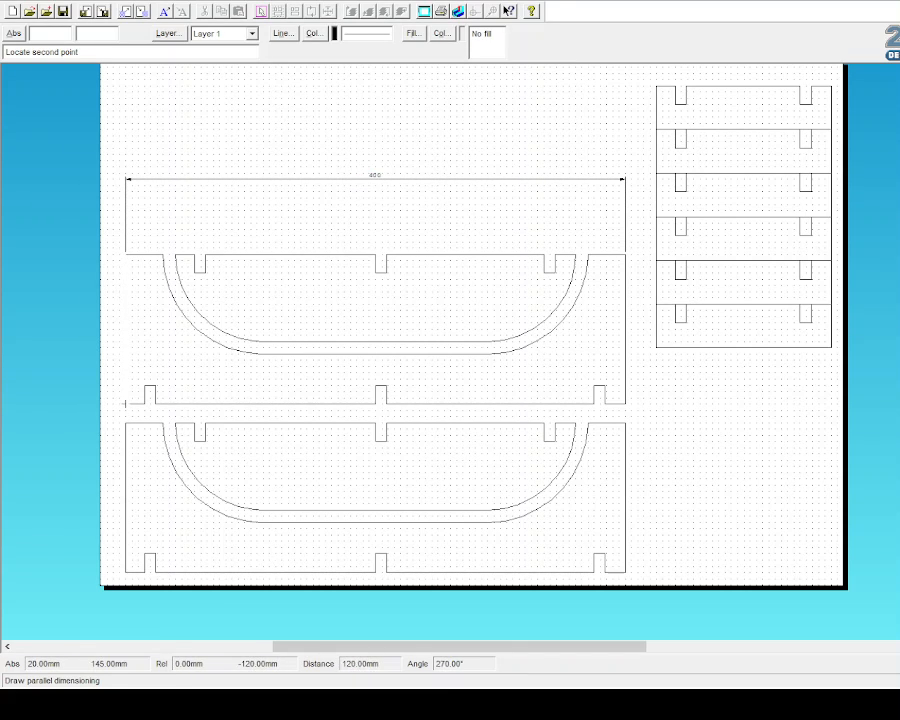
pyautogui.click(125, 403)
pyautogui.click(112, 384)
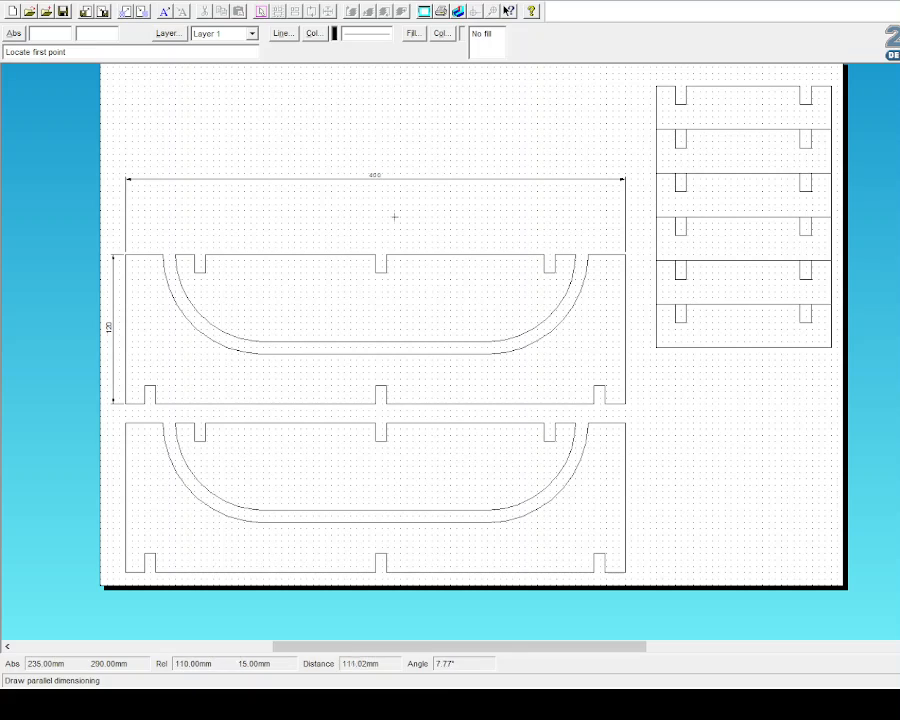
# Step: Add the 320 inner span and the two 190 curve-span dimensions
pyautogui.click(175, 260)
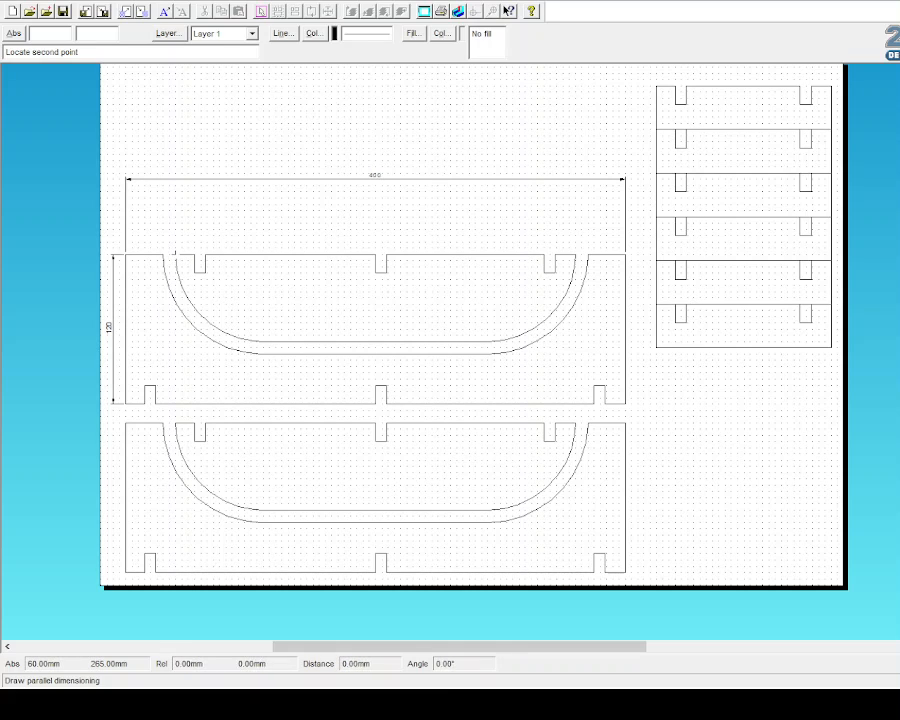
pyautogui.click(575, 255)
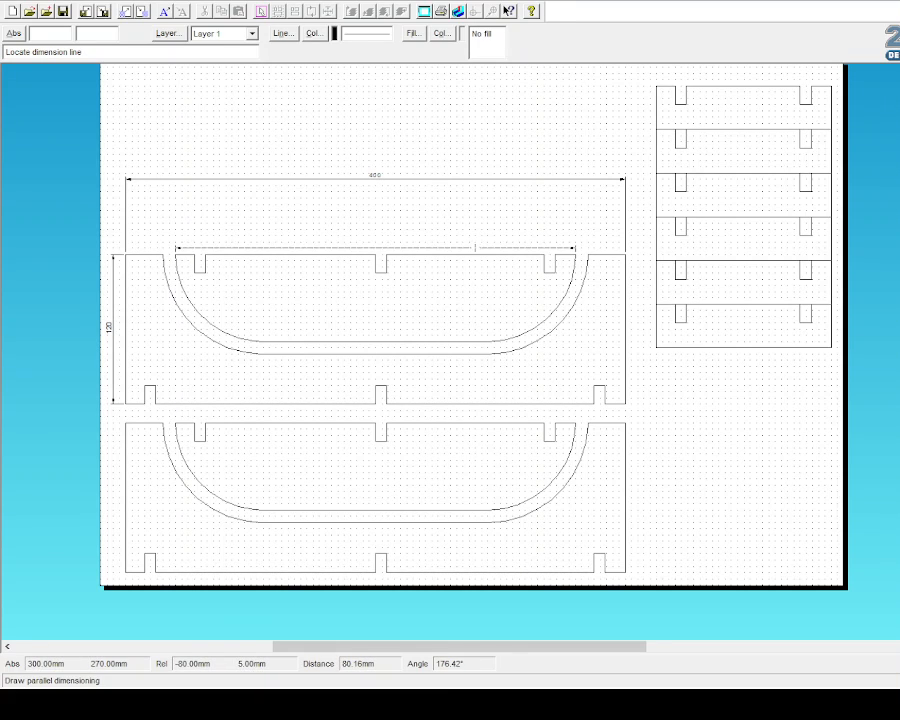
pyautogui.click(340, 229)
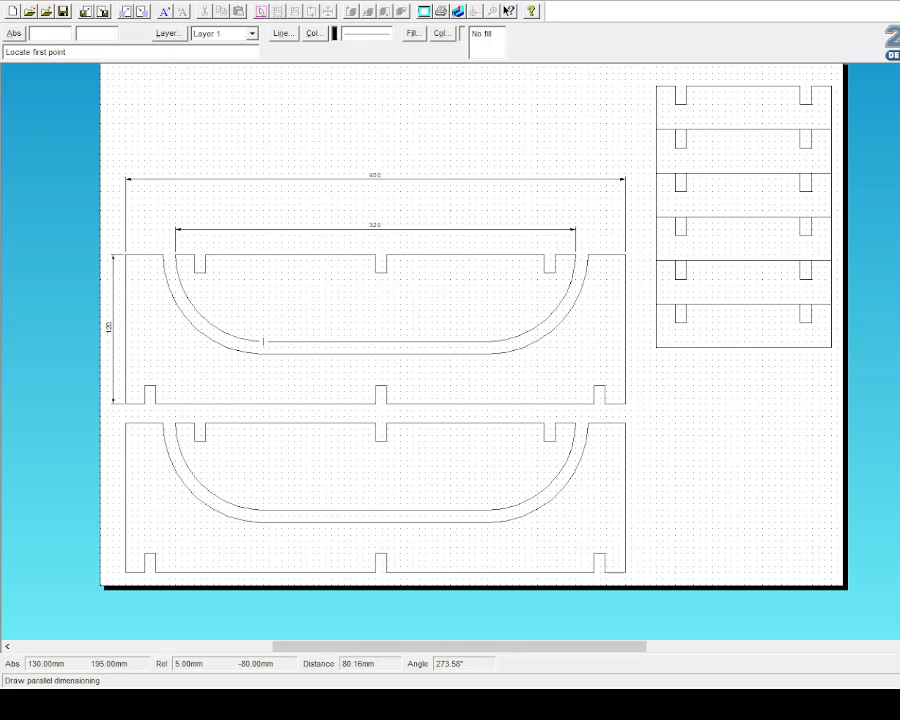
pyautogui.click(256, 342)
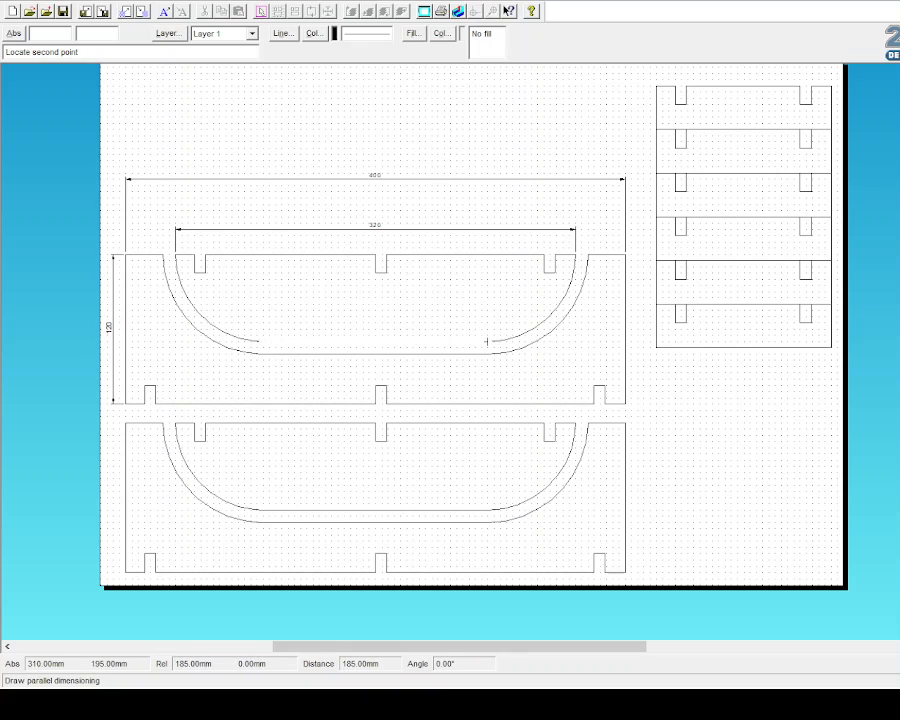
pyautogui.click(493, 342)
pyautogui.click(450, 316)
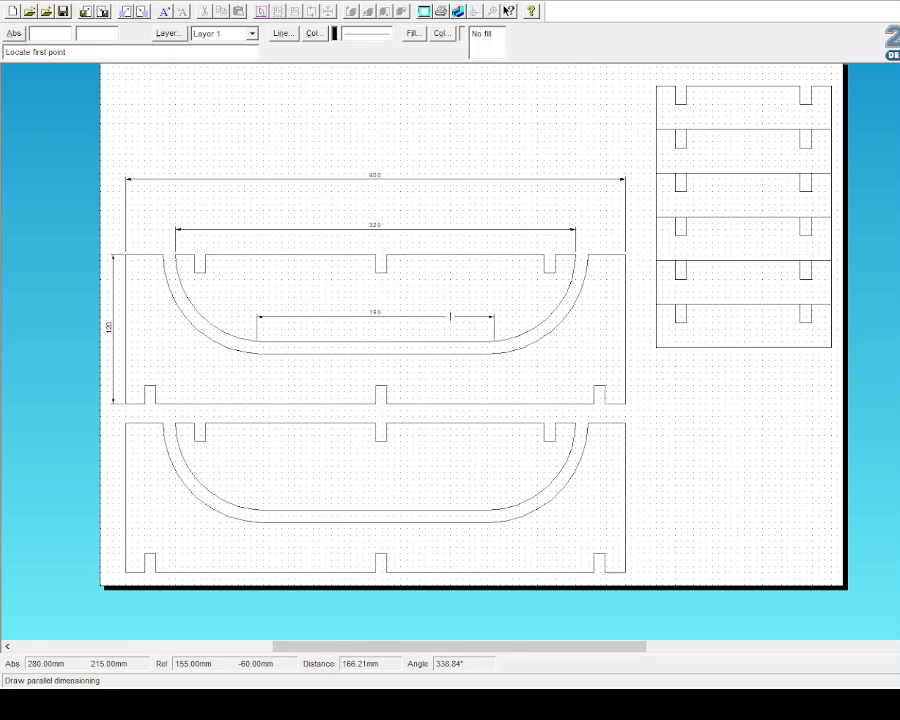
pyautogui.click(257, 353)
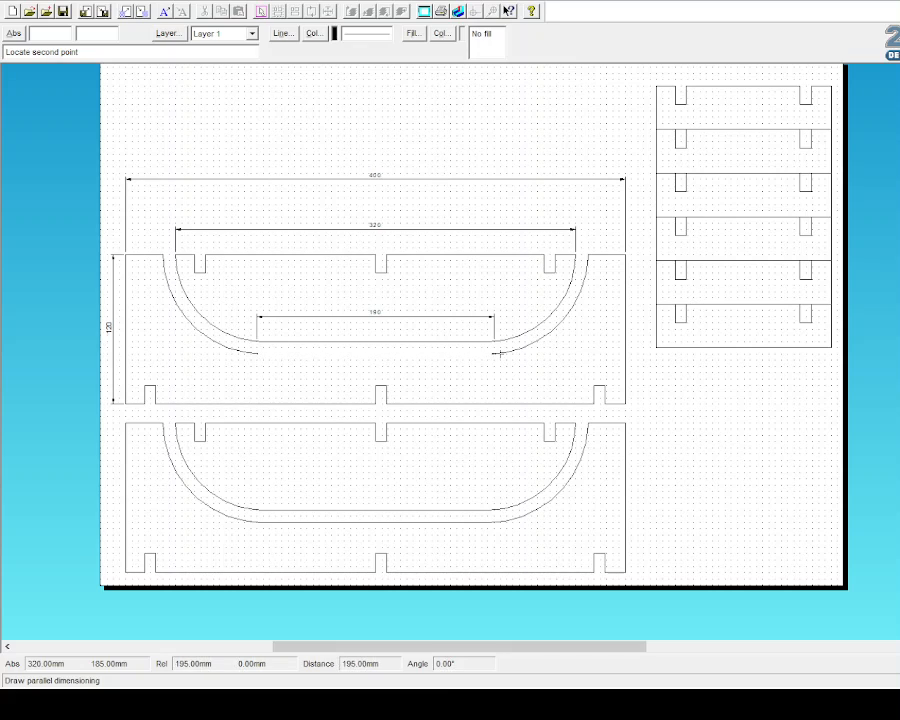
pyautogui.click(493, 353)
pyautogui.click(487, 366)
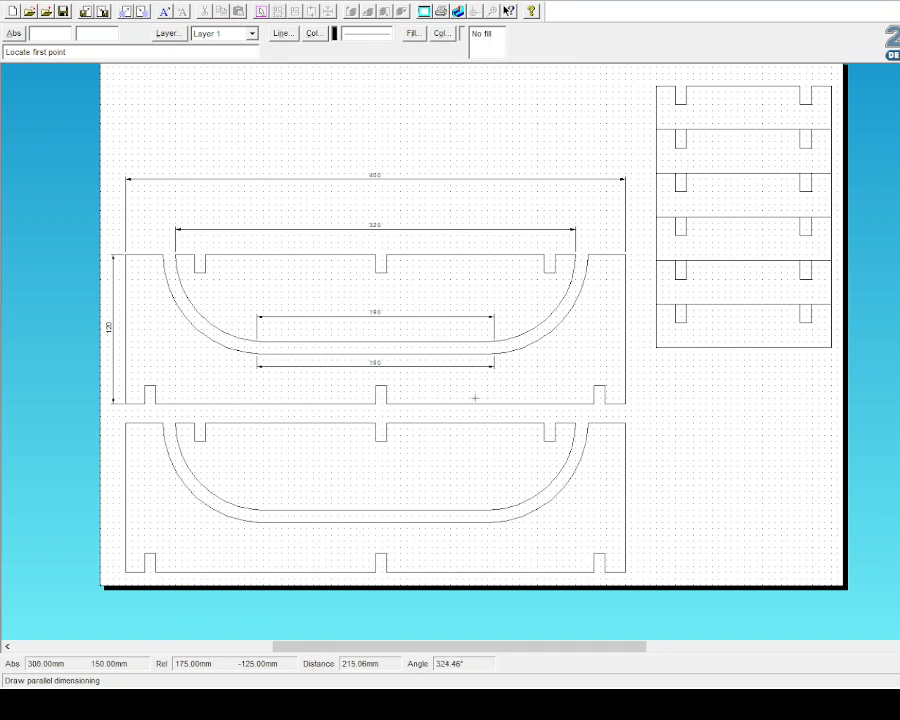
pyautogui.click(32, 165)
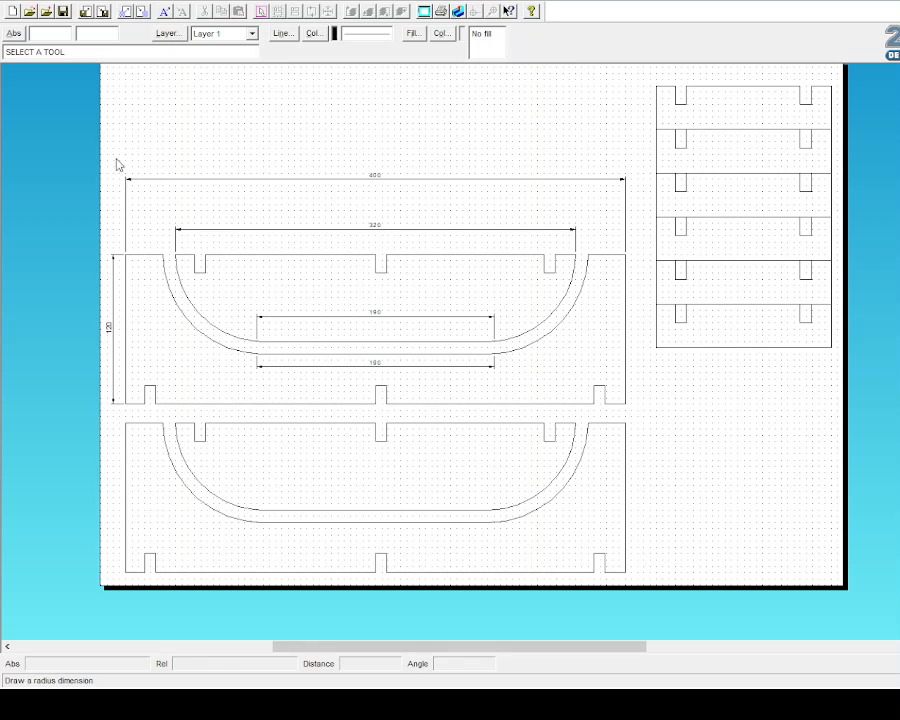
# Step: Label the left curve's inner arc R70 and outer arc R80
pyautogui.click(207, 320)
pyautogui.click(240, 296)
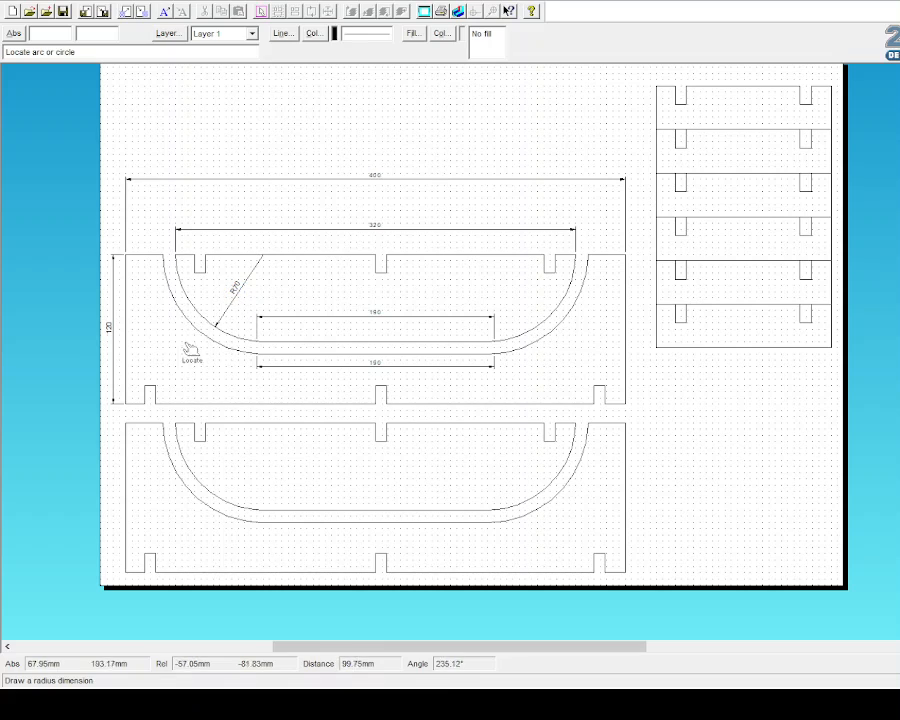
pyautogui.click(186, 321)
pyautogui.click(165, 337)
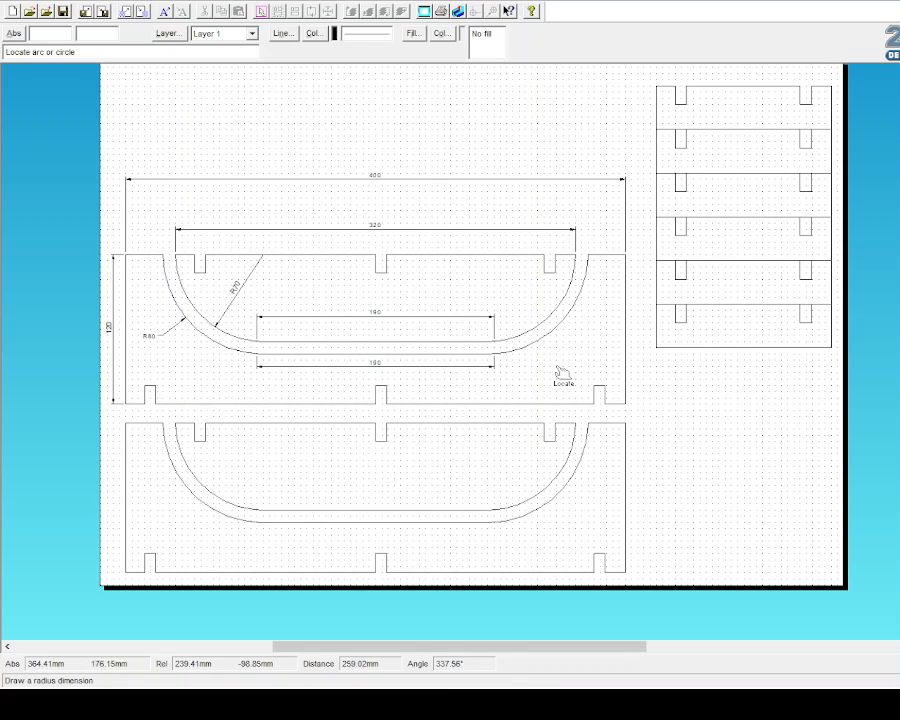
pyautogui.click(27, 159)
pyautogui.click(62, 163)
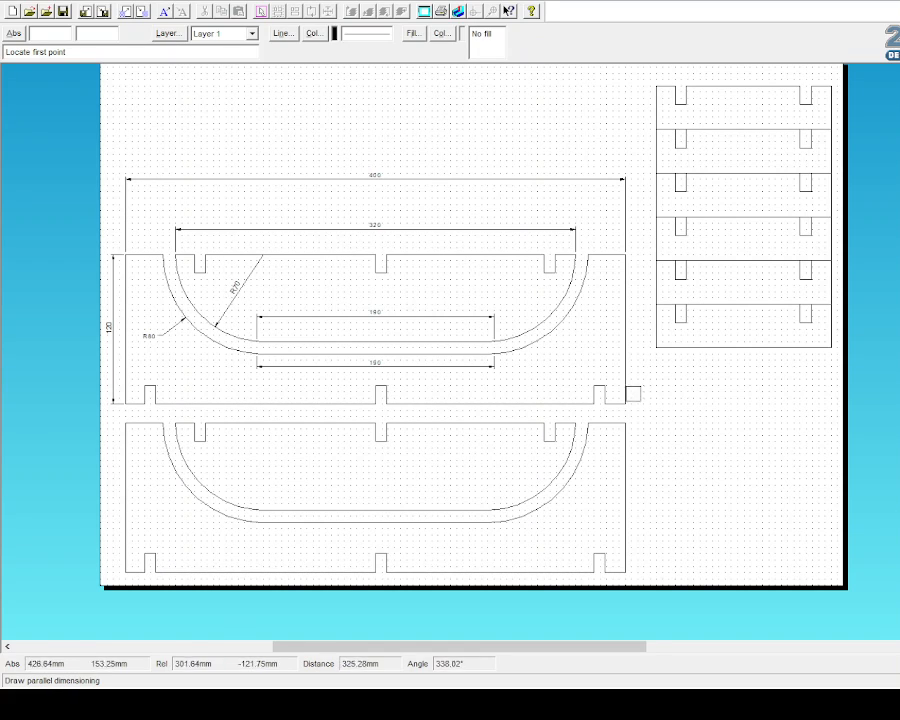
# Step: Dimension the side panel's slot width as 6
pyautogui.click(593, 404)
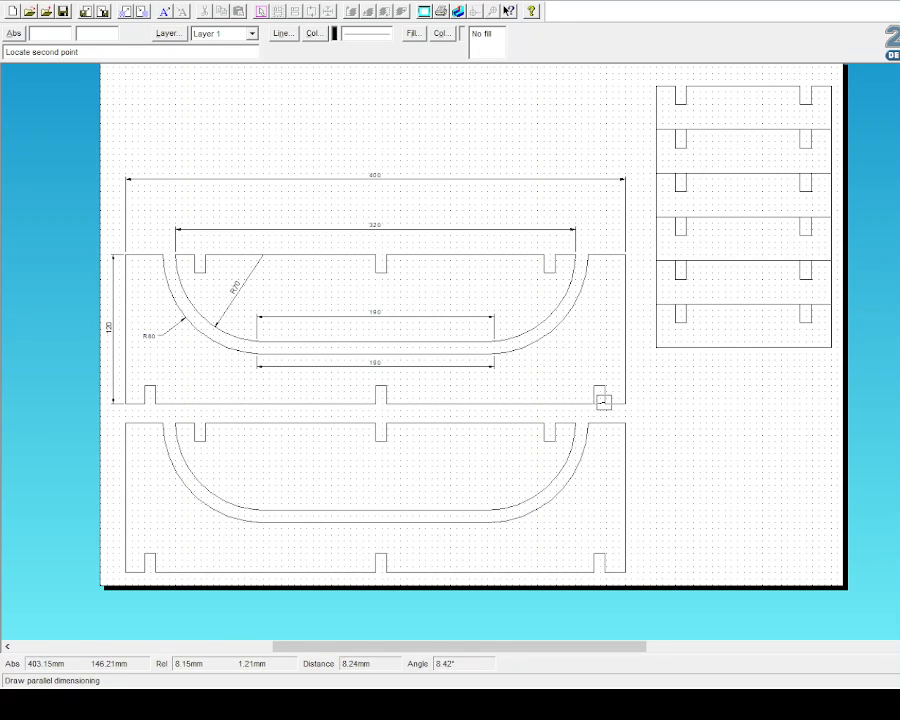
pyautogui.click(603, 402)
pyautogui.click(597, 457)
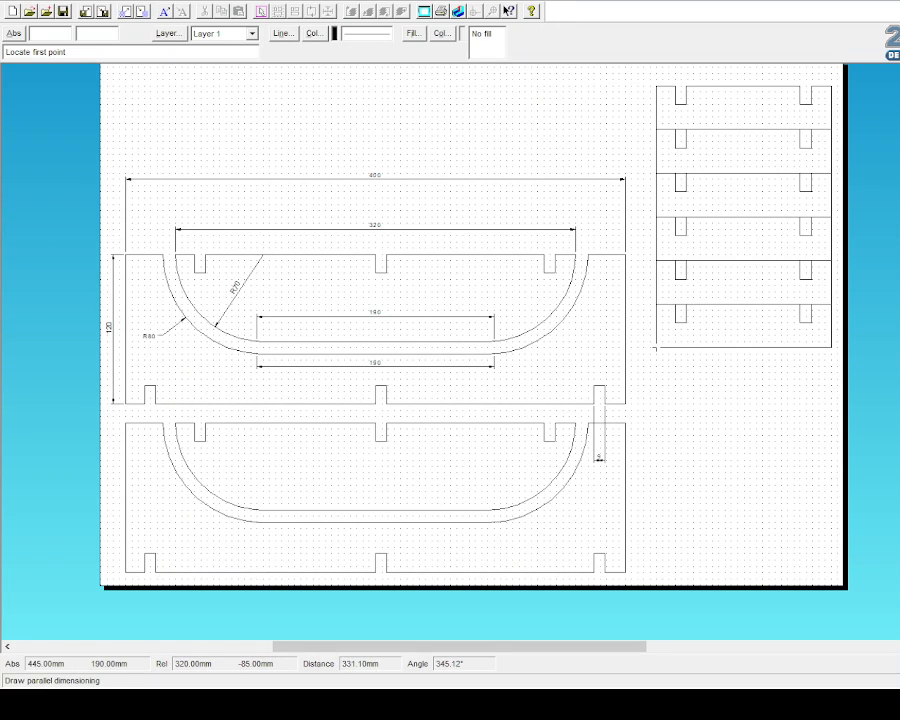
# Step: Dimension the bottom crossbar's 140 length and 35 height
pyautogui.click(656, 347)
pyautogui.click(831, 347)
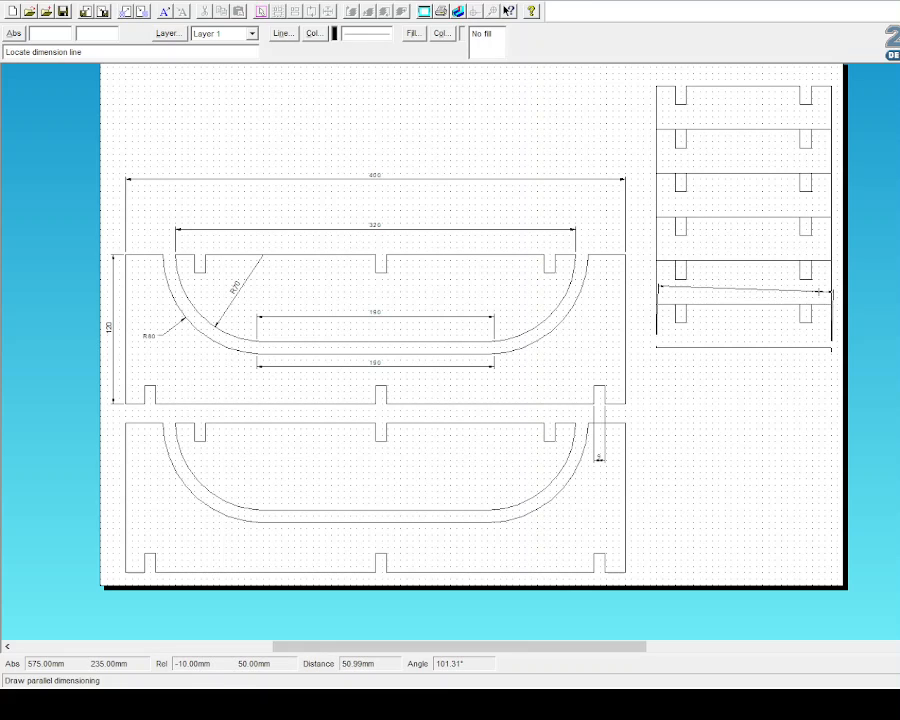
pyautogui.press('Escape')
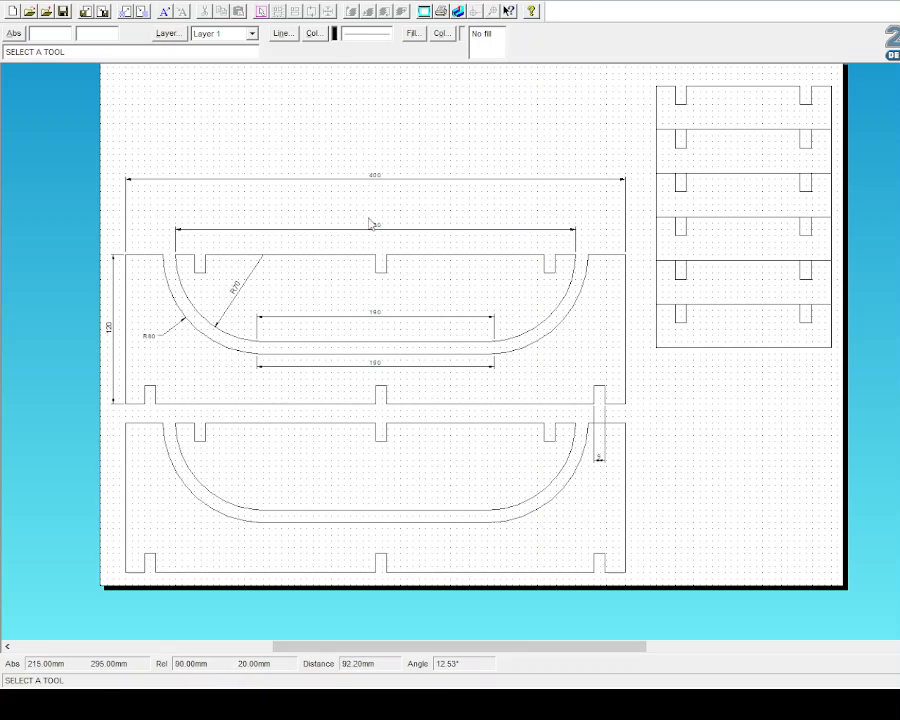
pyautogui.click(31, 160)
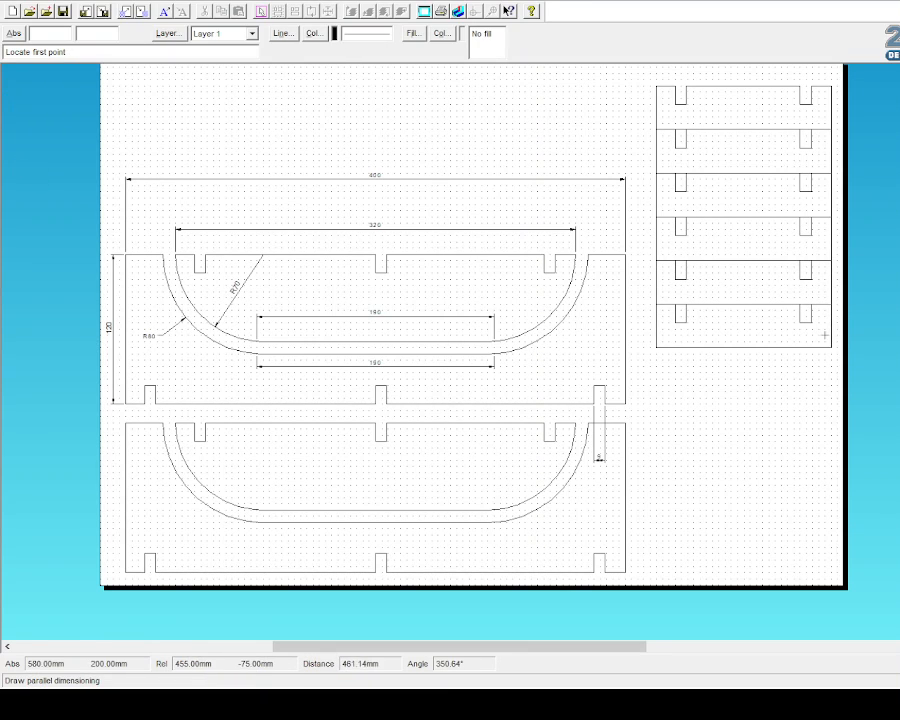
pyautogui.click(656, 347)
pyautogui.click(831, 347)
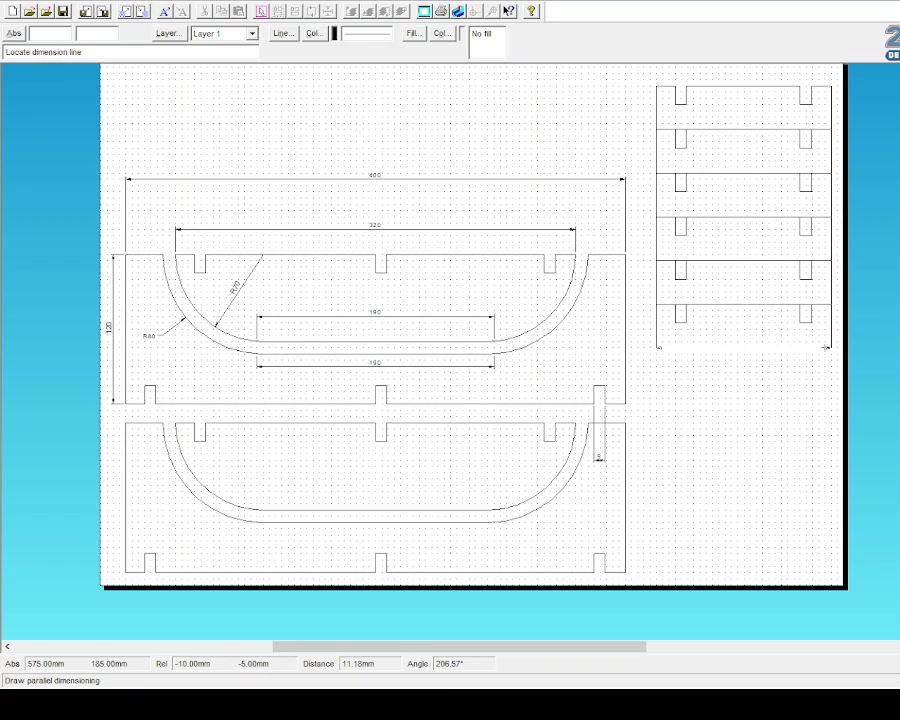
pyautogui.click(706, 377)
pyautogui.click(656, 343)
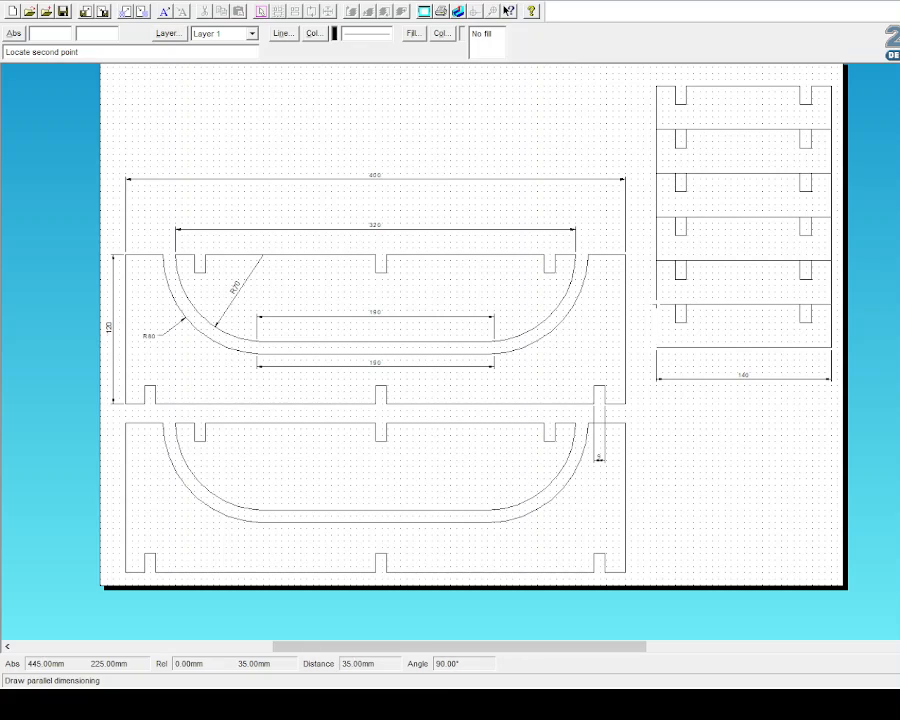
pyautogui.click(656, 303)
pyautogui.click(643, 325)
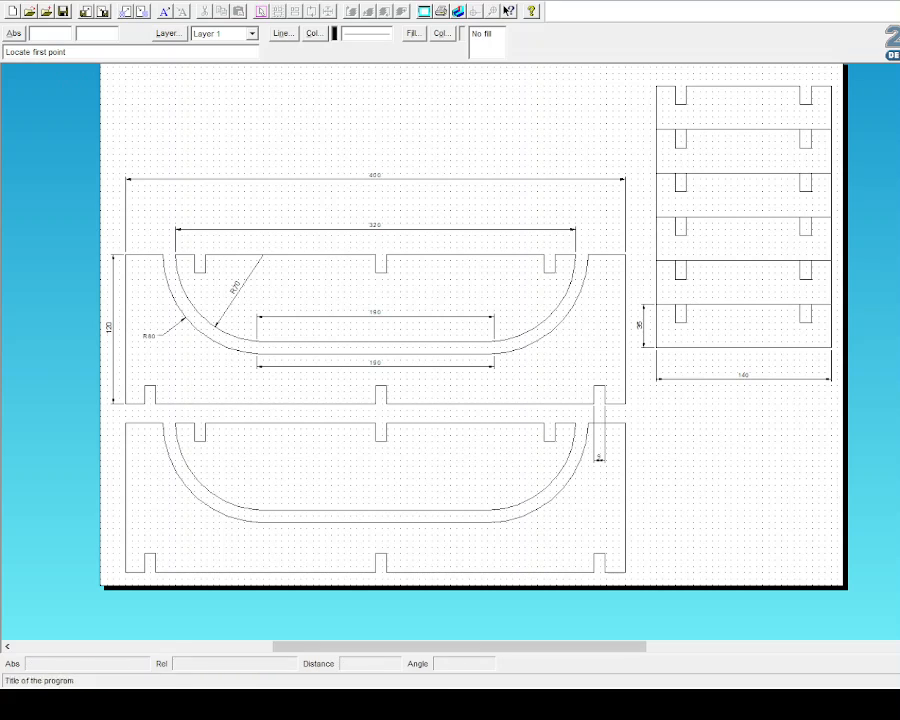
# Step: Create a new drawing, close the empty Untitled1, and maximize Untitled2
pyautogui.click(47, 14)
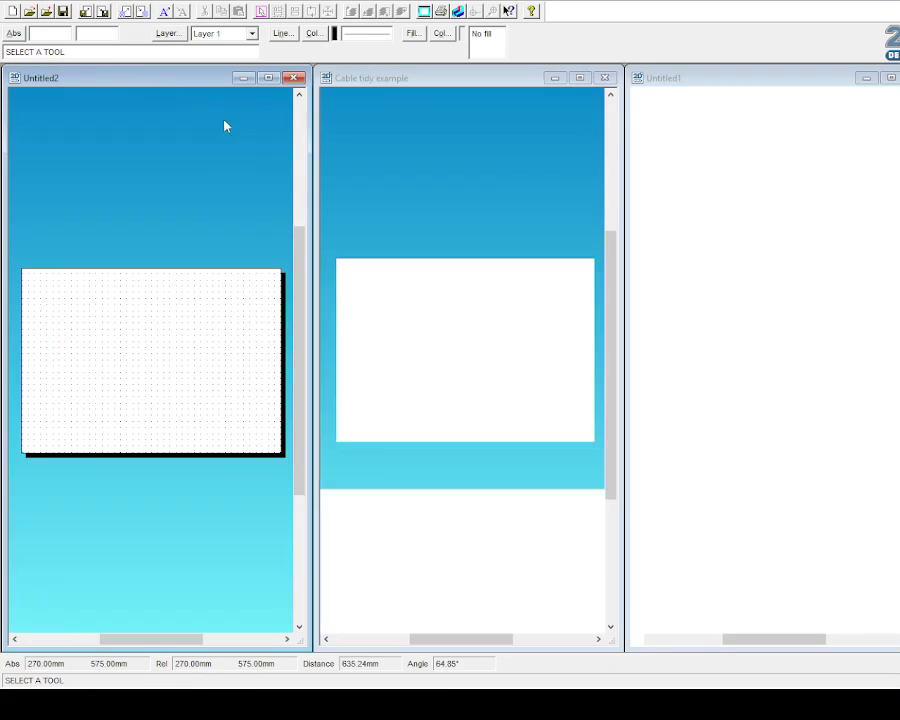
pyautogui.moveTo(717, 77); pyautogui.dragTo(534, 121)
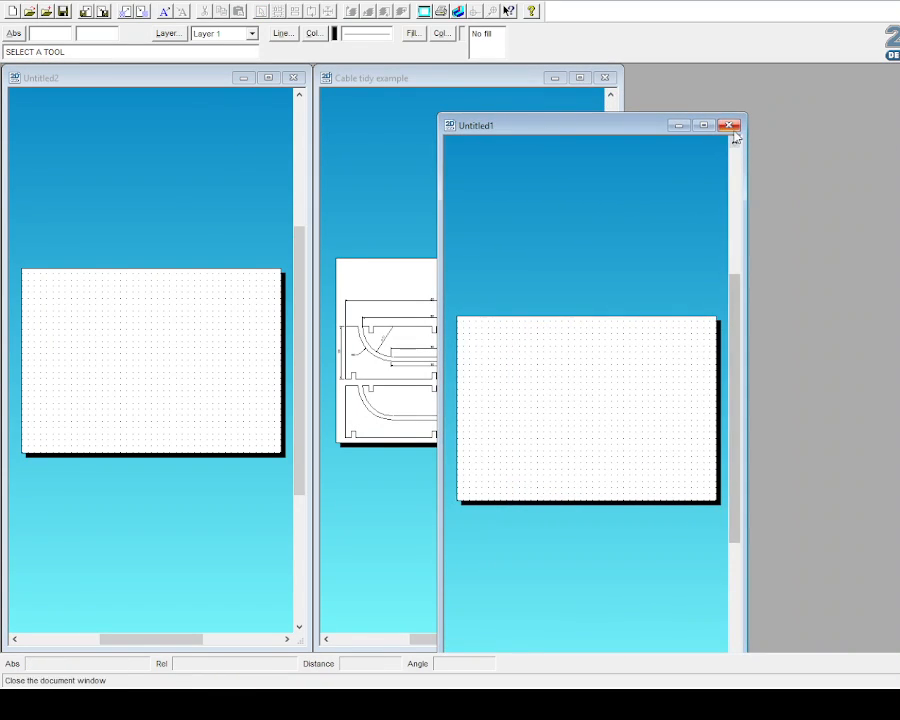
pyautogui.click(603, 80)
pyautogui.click(485, 368)
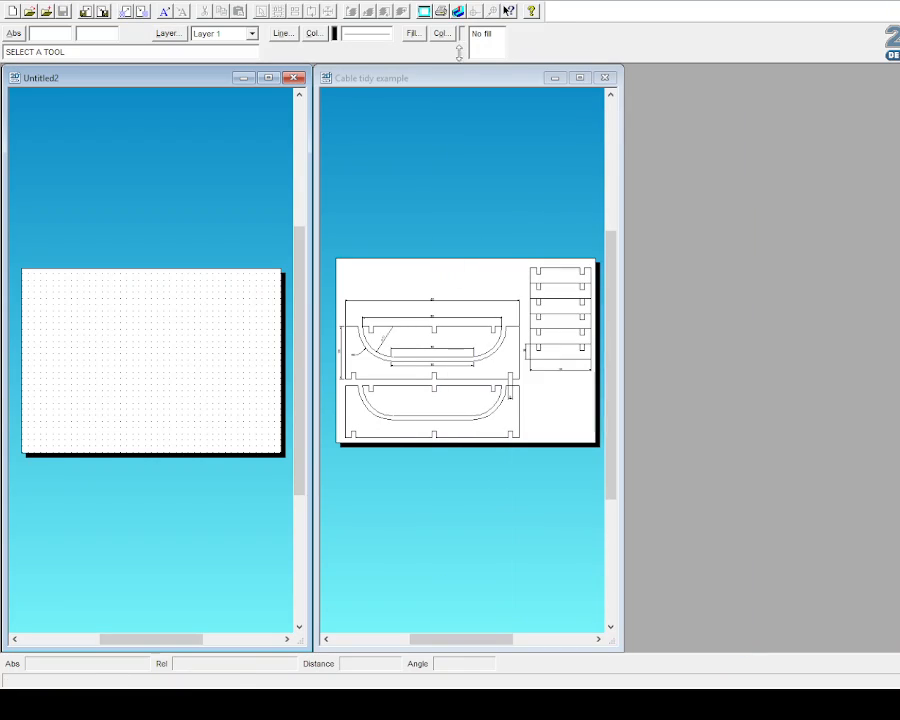
pyautogui.click(268, 78)
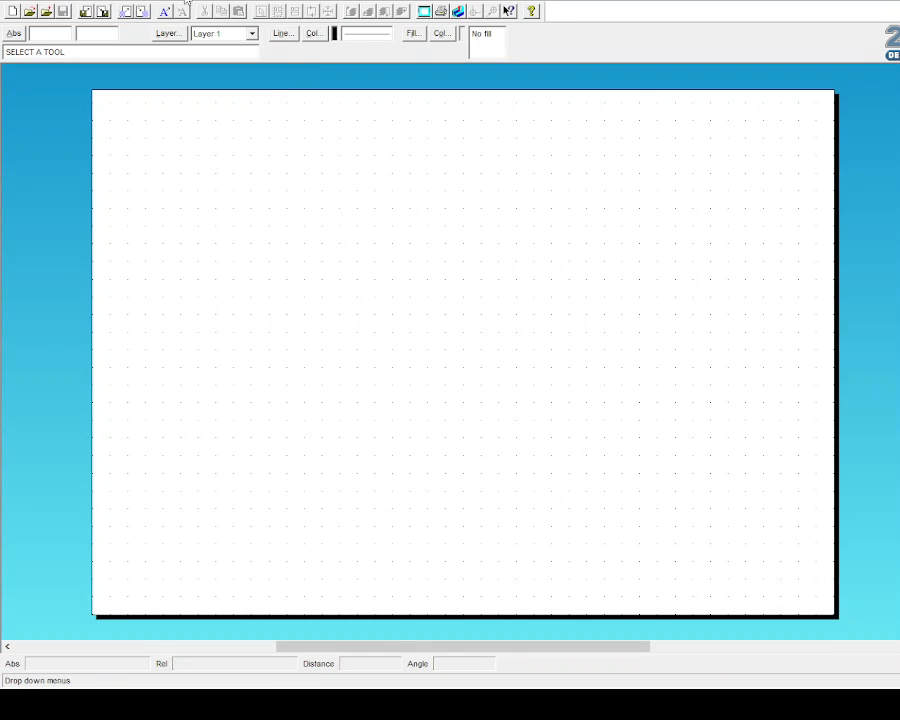
# Step: Set the page layout and media size, and select the Rectangle tool
pyautogui.click(351, 12)
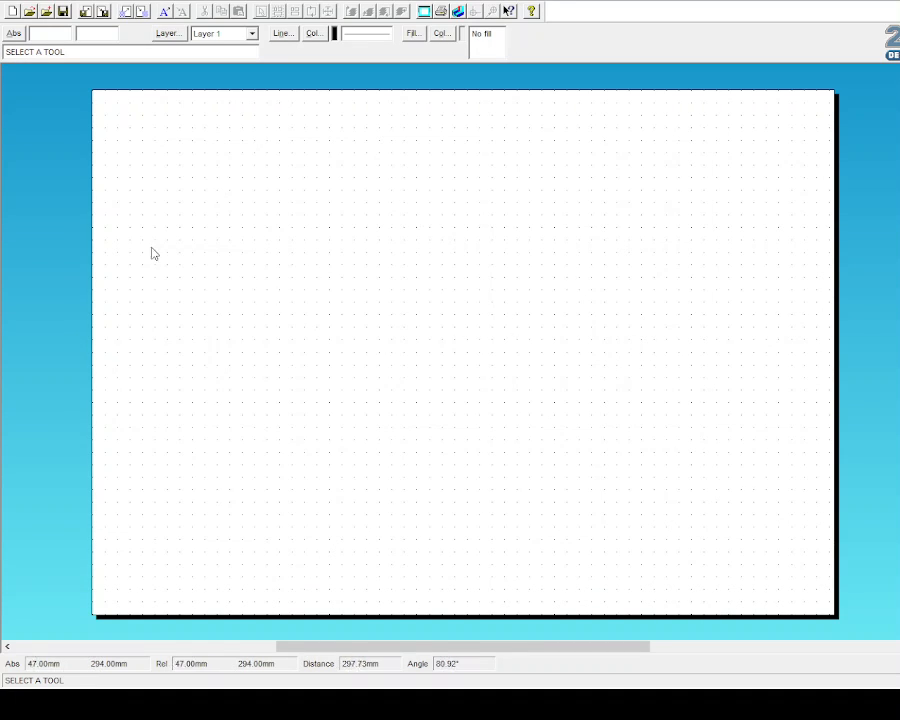
pyautogui.click(15, 125)
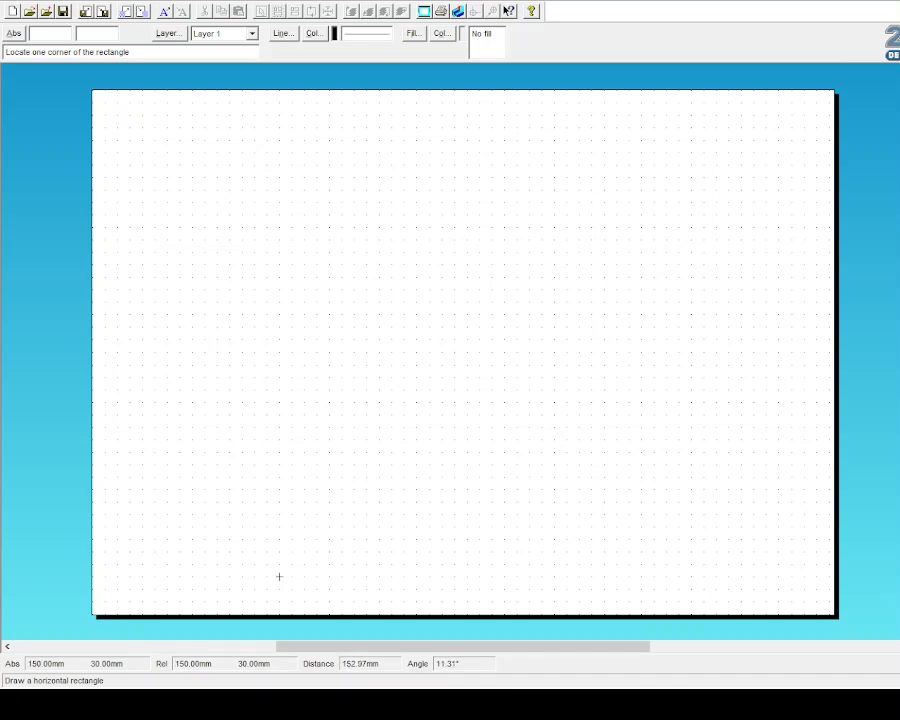
pyautogui.click(898, 1)
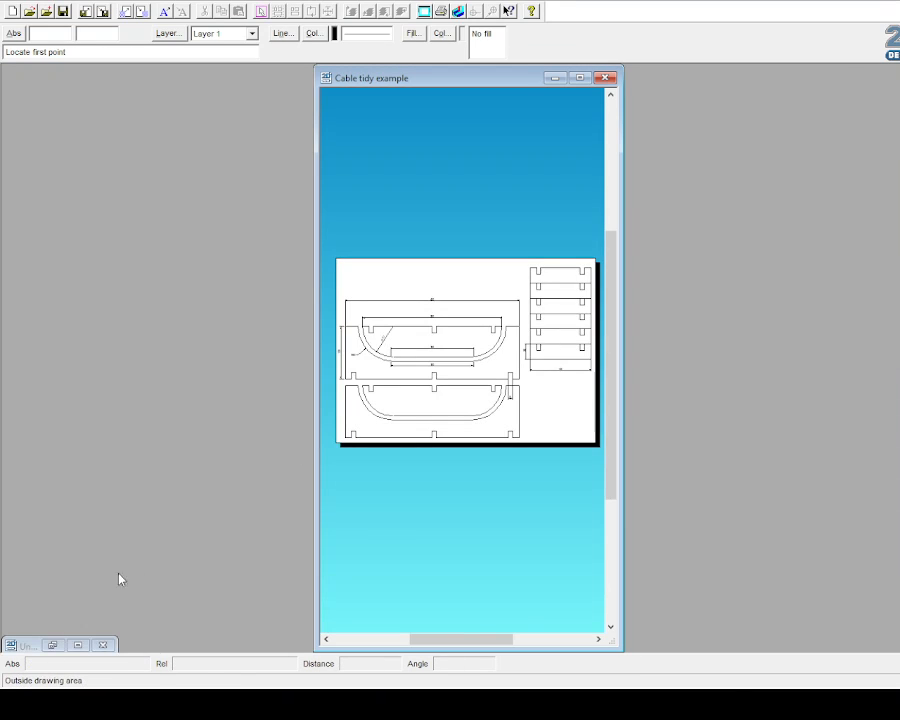
pyautogui.click(80, 646)
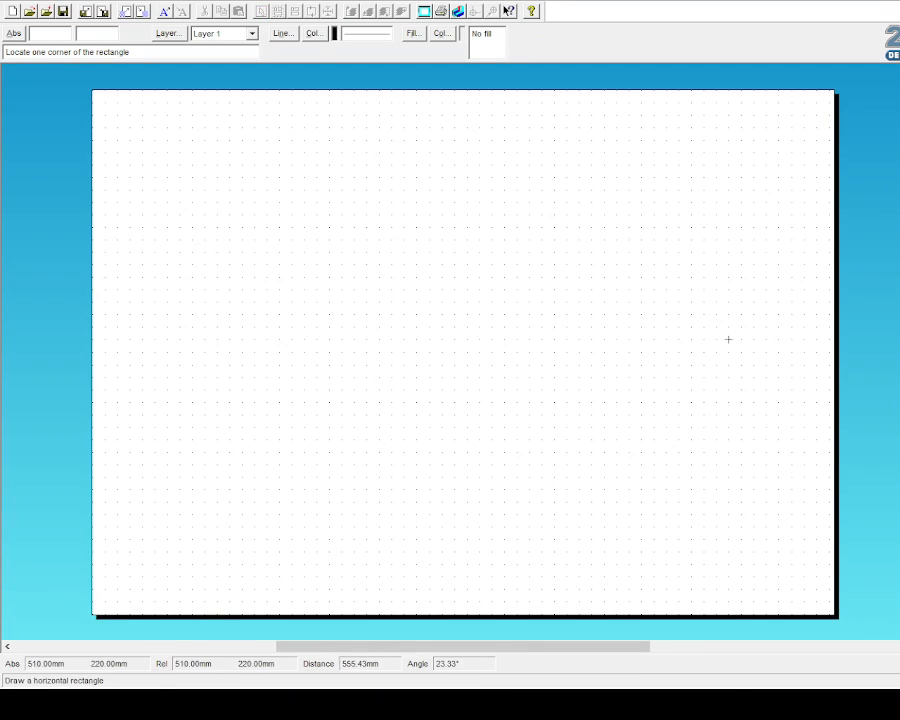
pyautogui.click(898, 1)
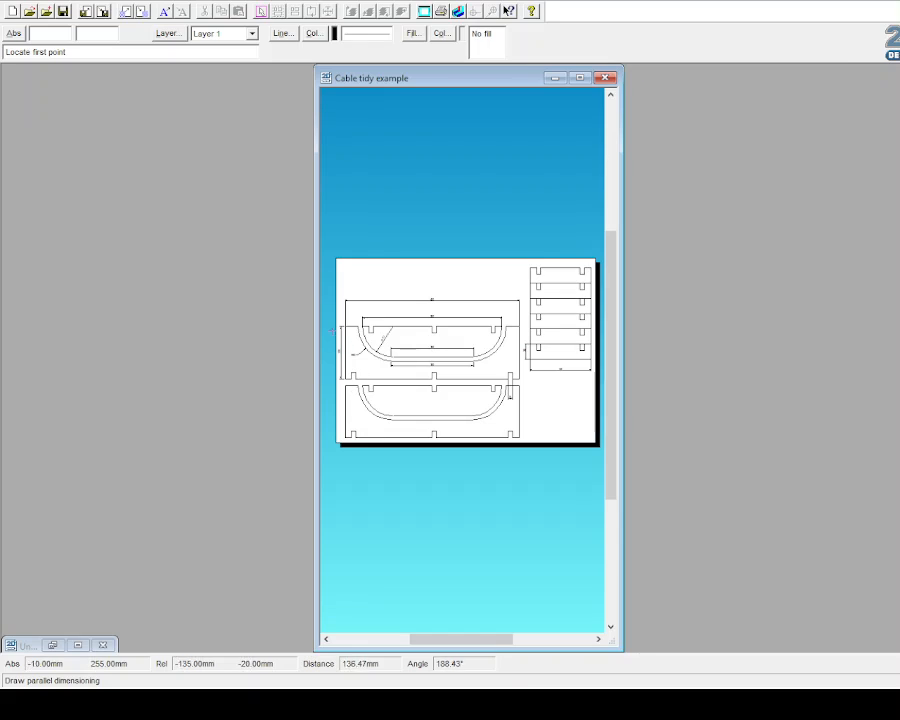
pyautogui.click(580, 77)
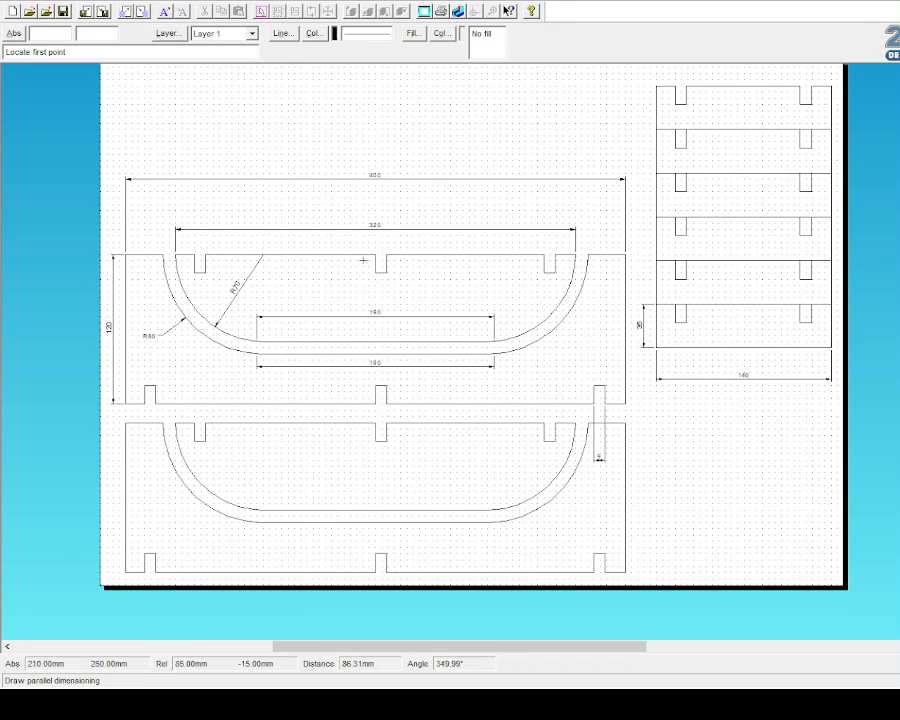
pyautogui.click(898, 1)
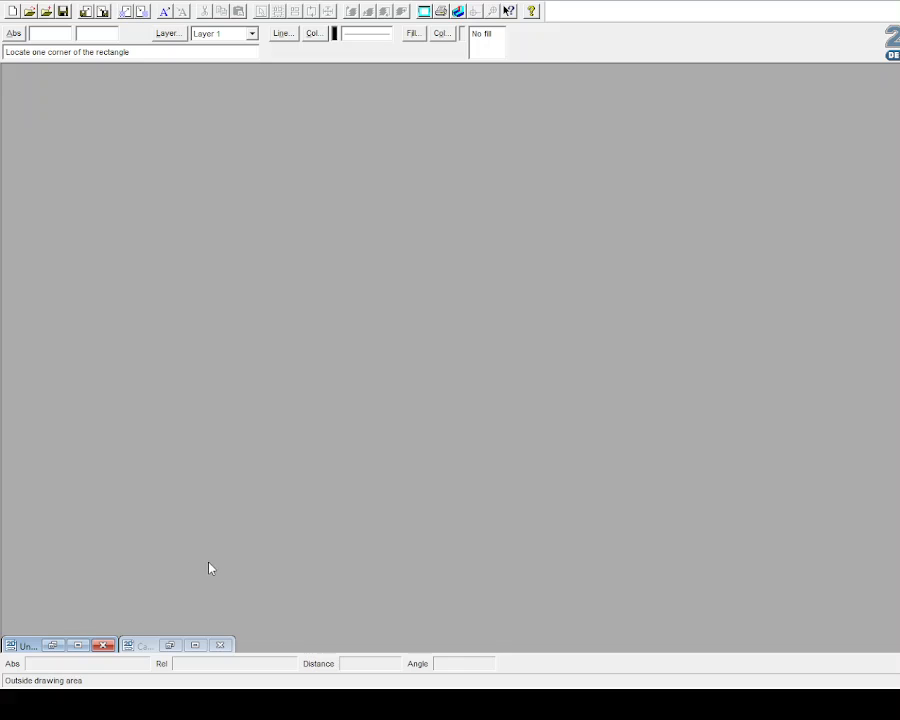
pyautogui.click(87, 648)
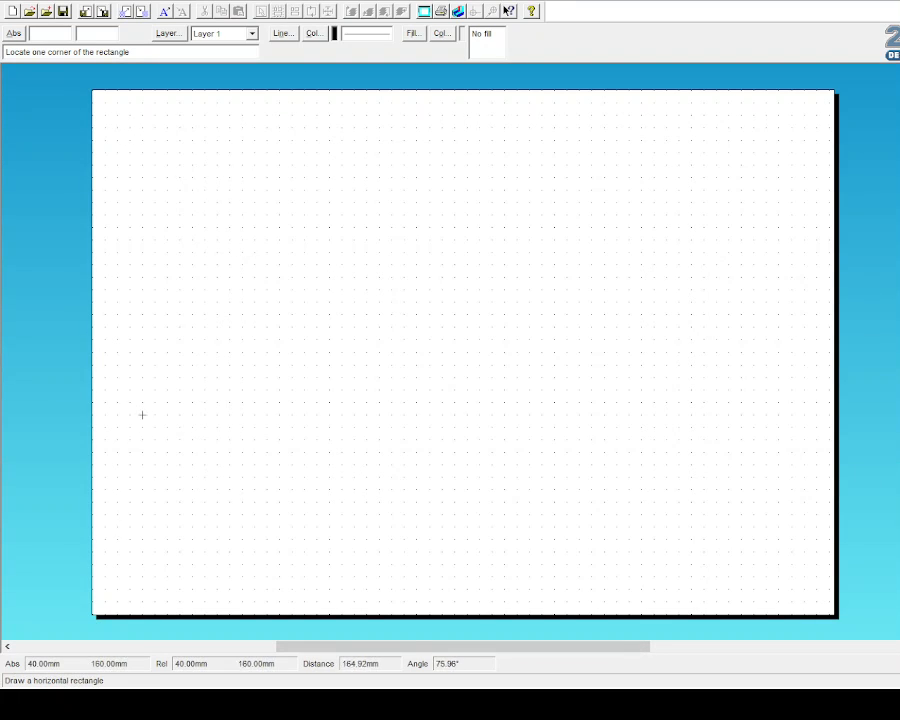
pyautogui.click(117, 589)
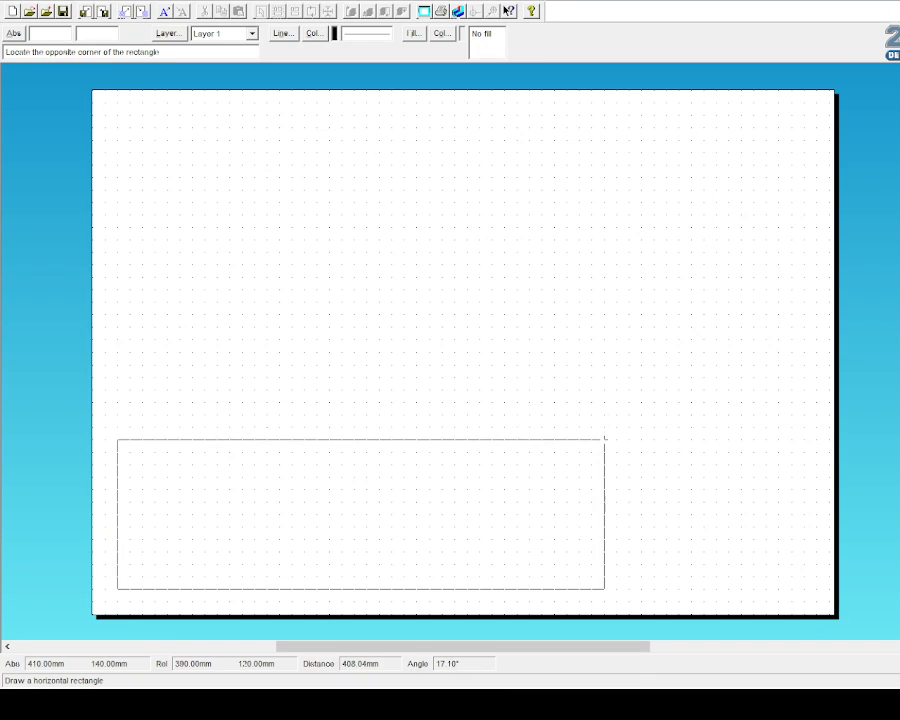
pyautogui.press('Escape')
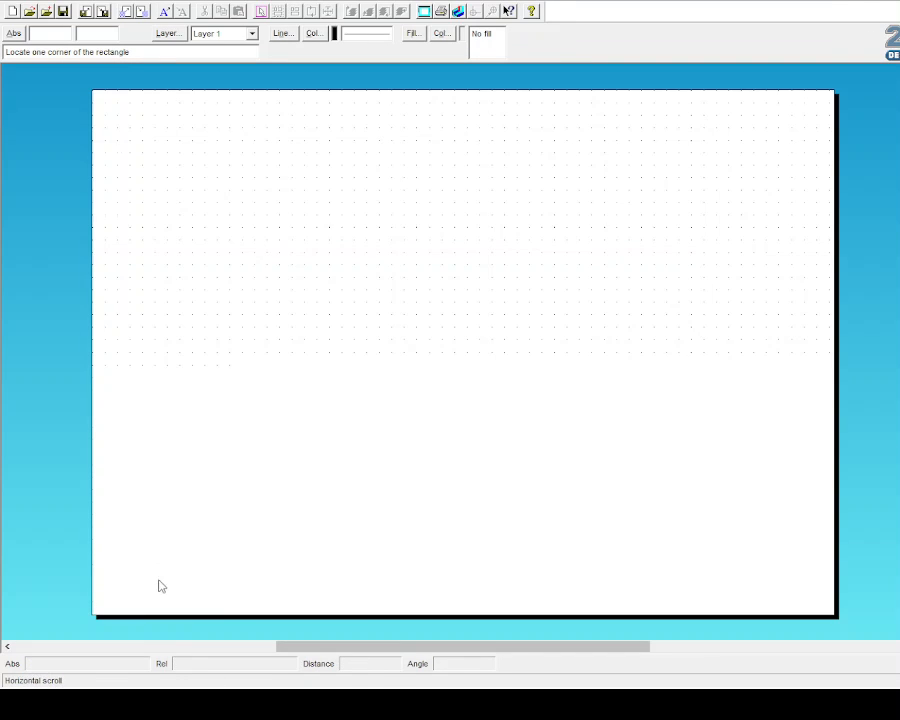
pyautogui.click(56, 645)
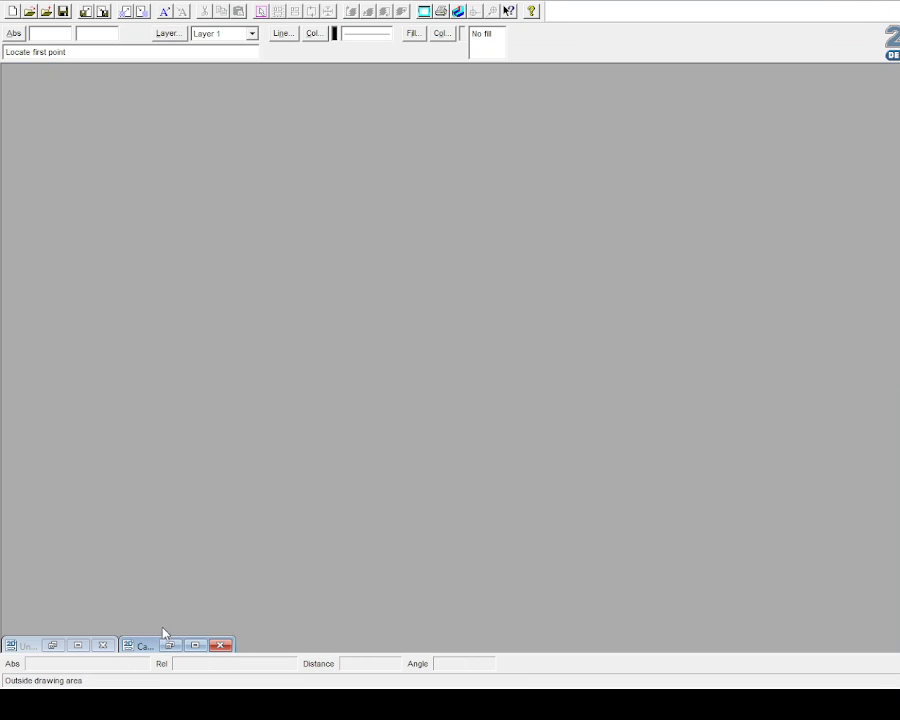
pyautogui.click(195, 645)
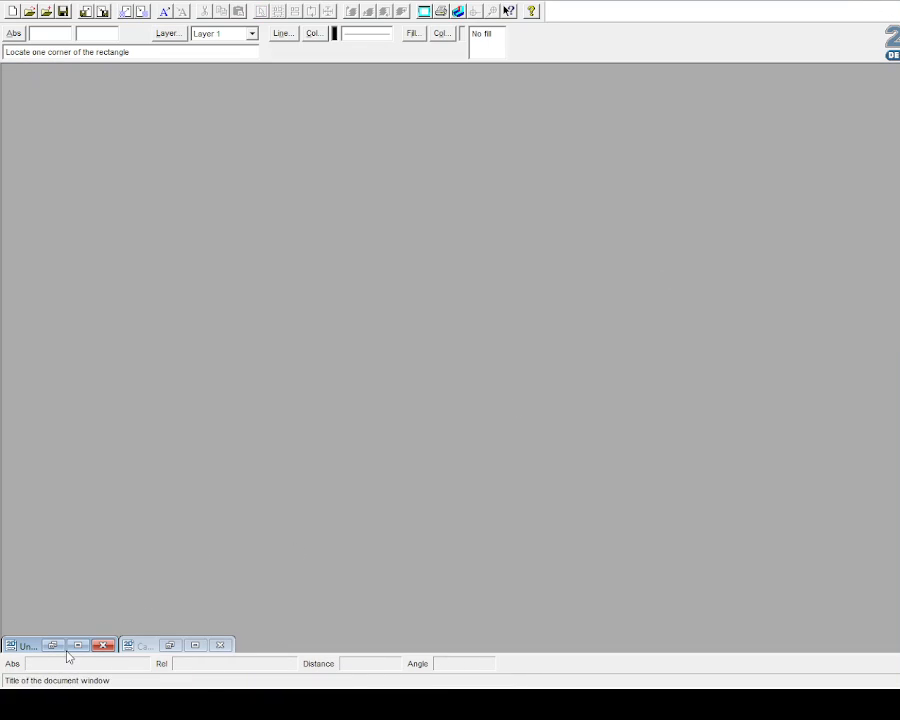
pyautogui.click(78, 646)
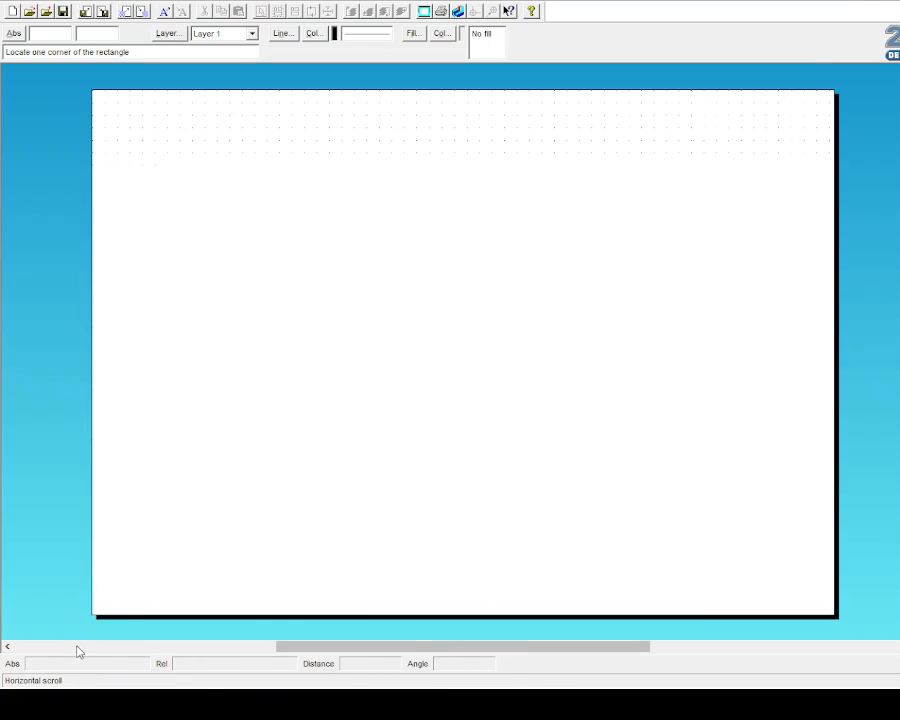
# Step: Draw a 400 x 120 mm rectangle at lower left, then fix a circle's centre
pyautogui.click(117, 588)
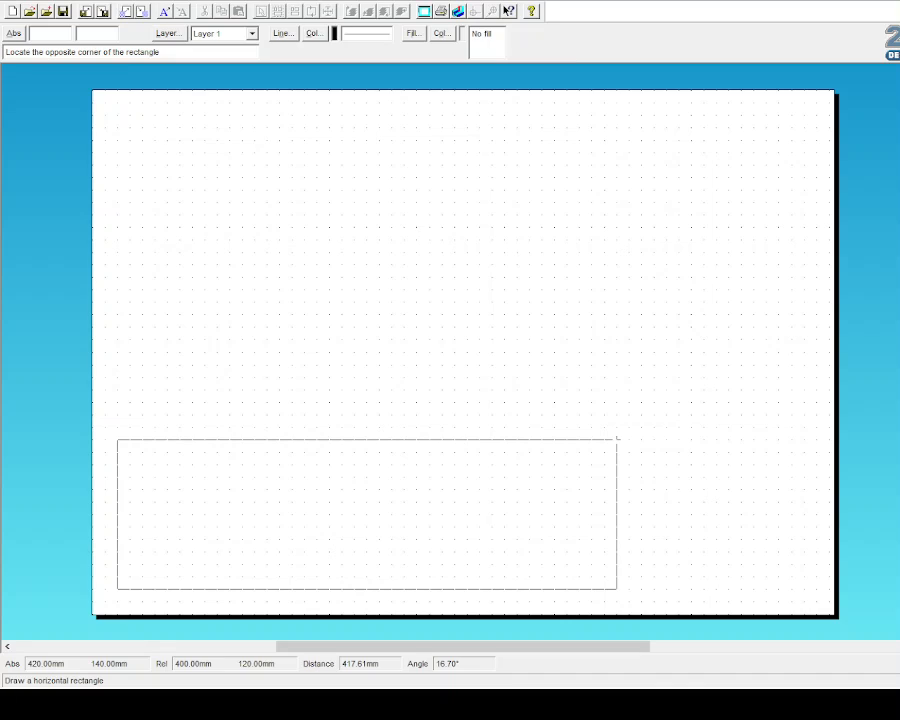
pyautogui.click(617, 439)
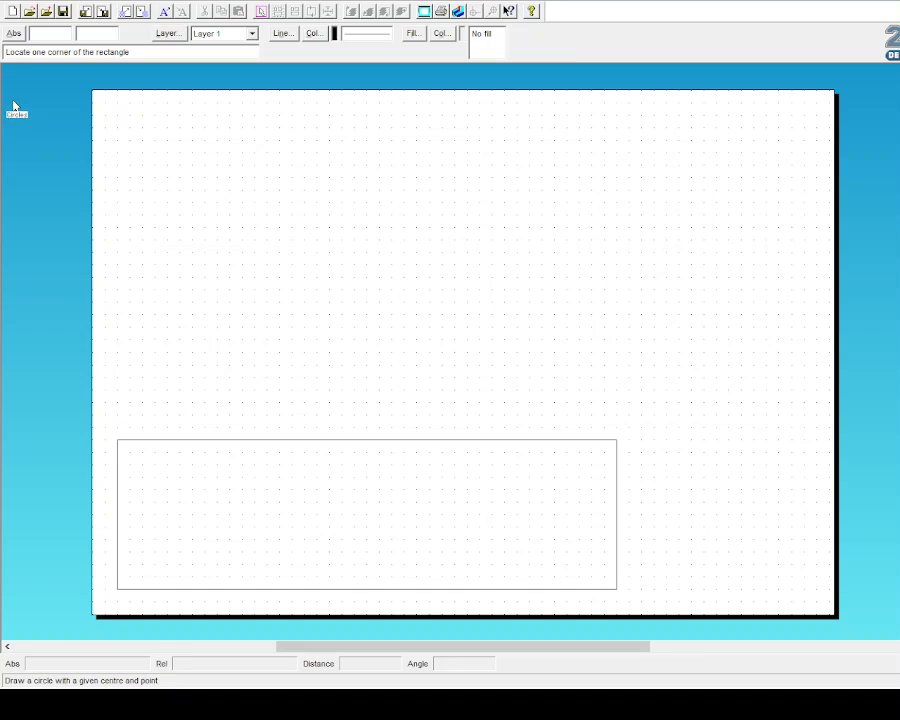
pyautogui.click(14, 105)
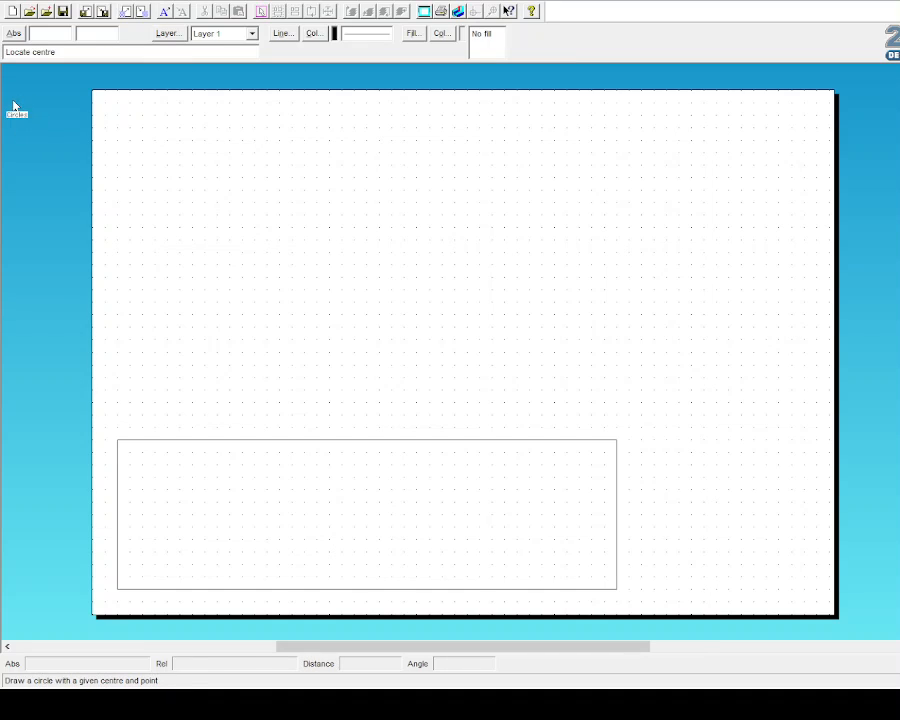
pyautogui.click(254, 314)
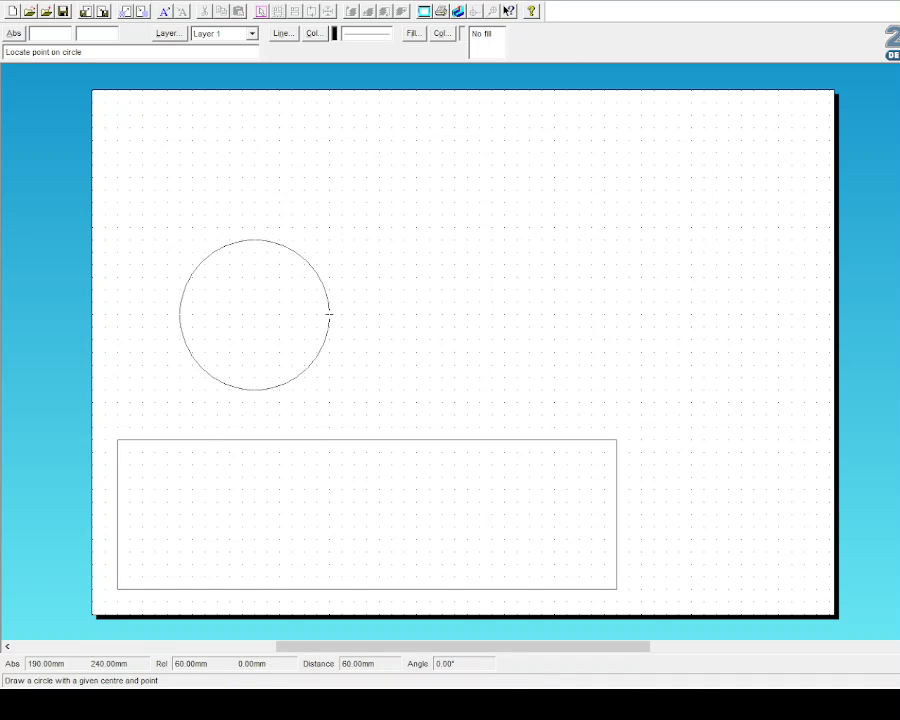
# Step: Cancel the pending circle and draw a 190 mm horizontal line
pyautogui.press('Escape')
pyautogui.click(26, 83)
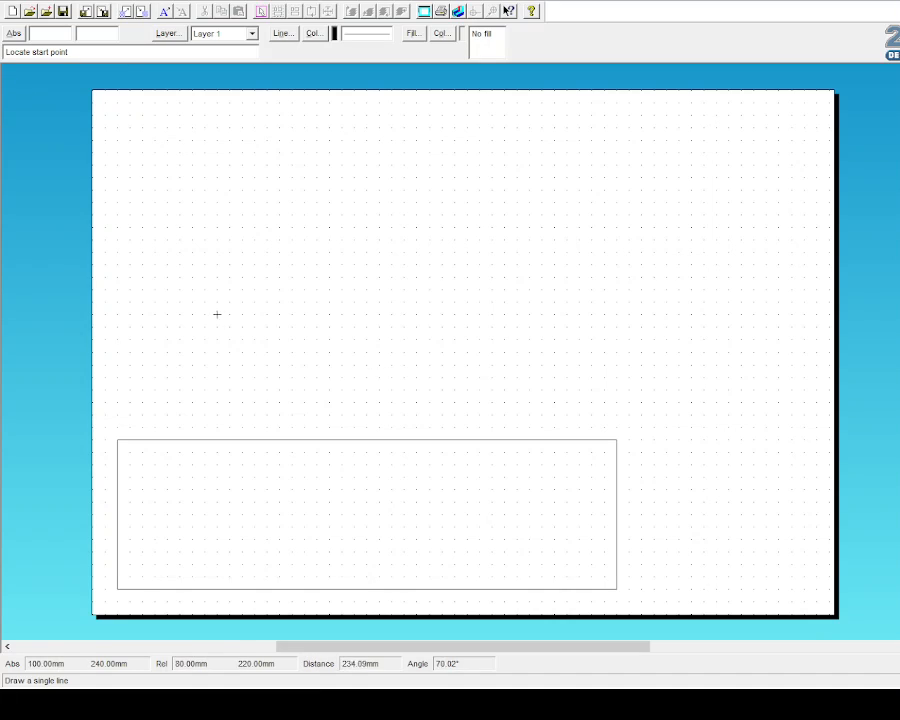
pyautogui.click(192, 289)
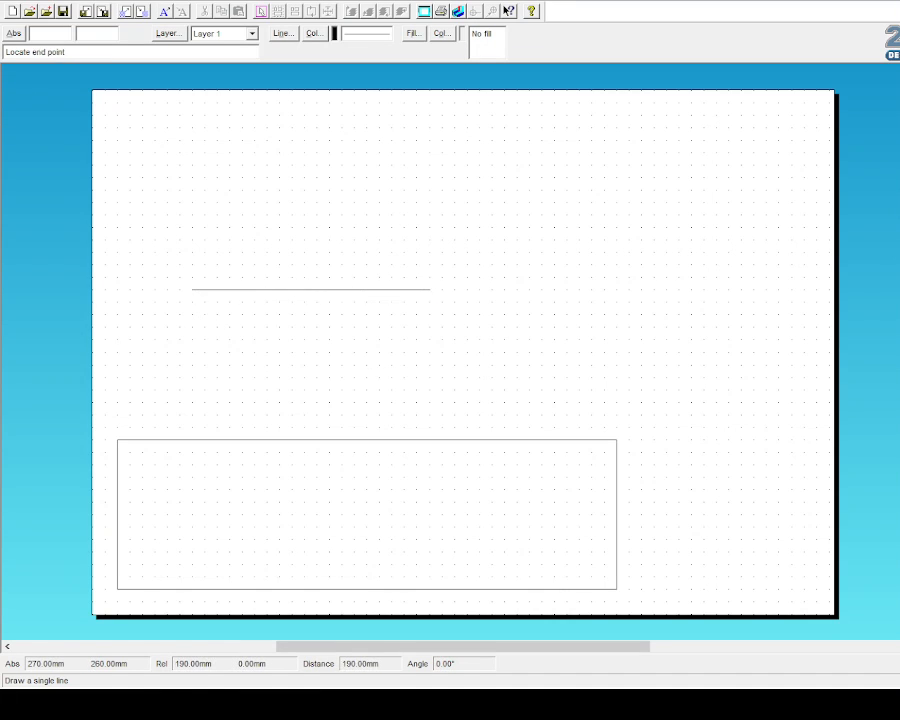
pyautogui.click(430, 289)
pyautogui.click(2, 132)
# Step: Draw concentric circles of radius 80 and 70 mm centred on the line's midpoint
pyautogui.click(18, 110)
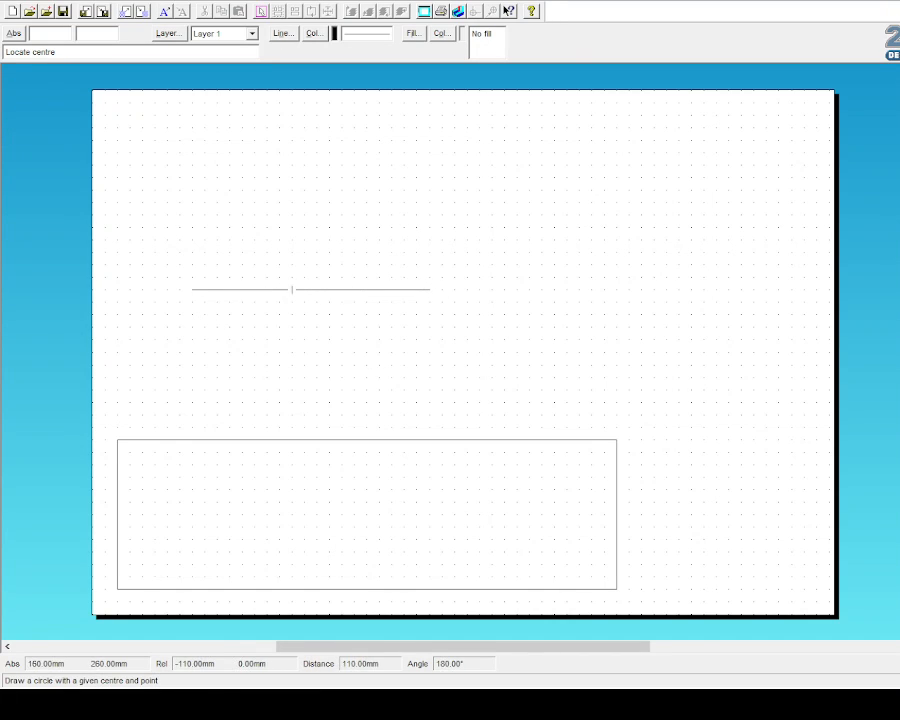
pyautogui.click(304, 289)
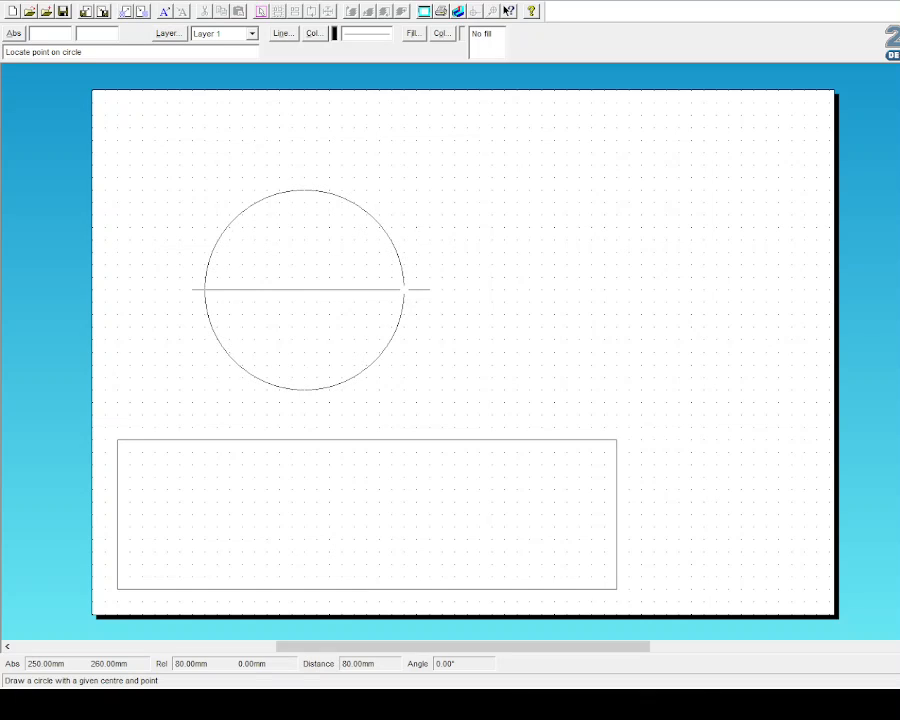
pyautogui.click(404, 289)
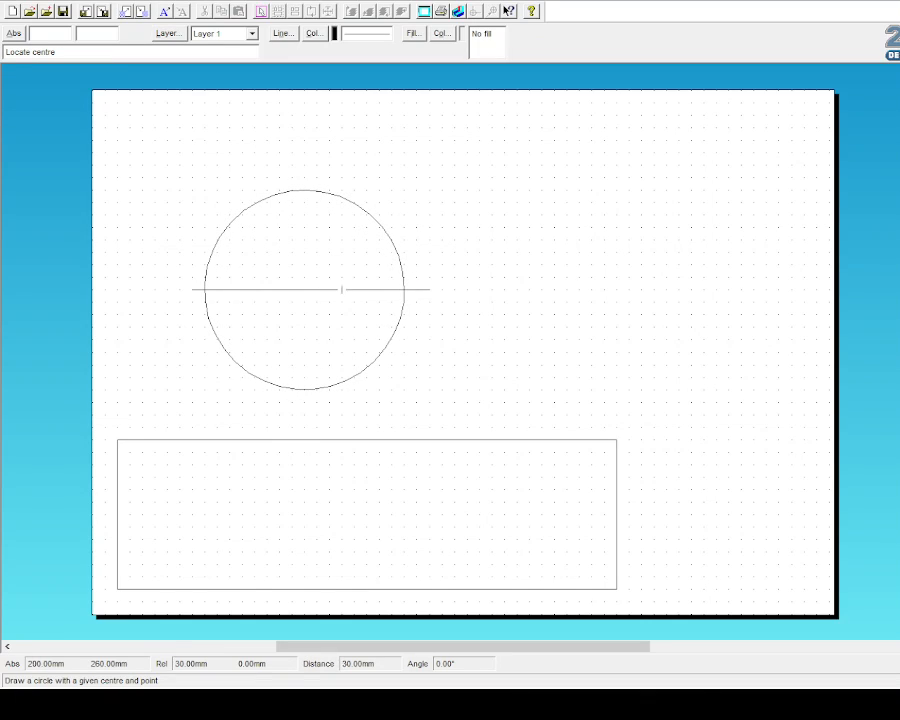
pyautogui.click(304, 289)
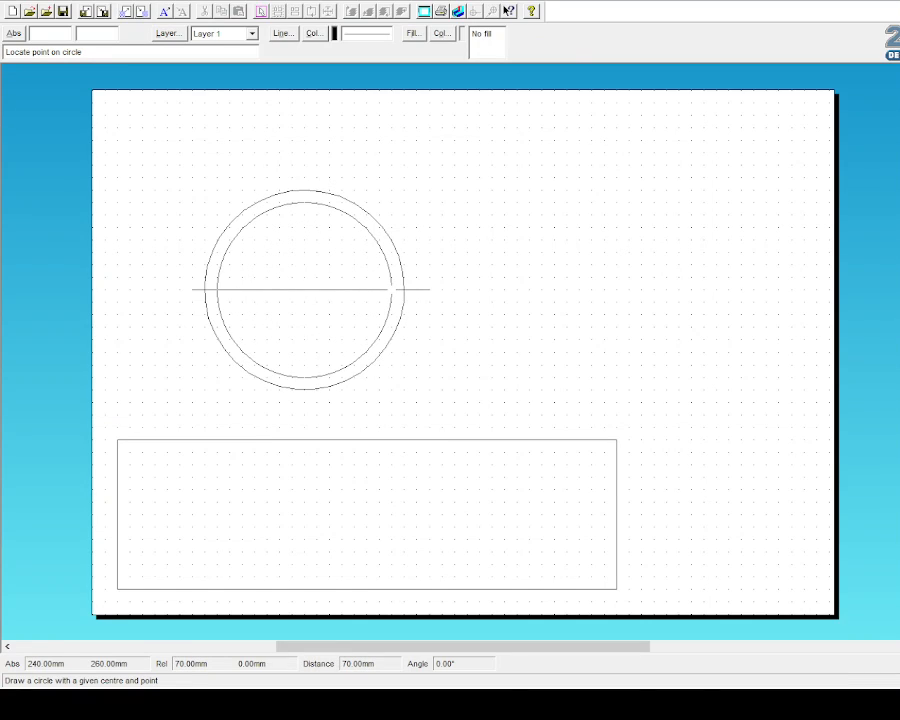
pyautogui.click(391, 289)
pyautogui.press('Escape')
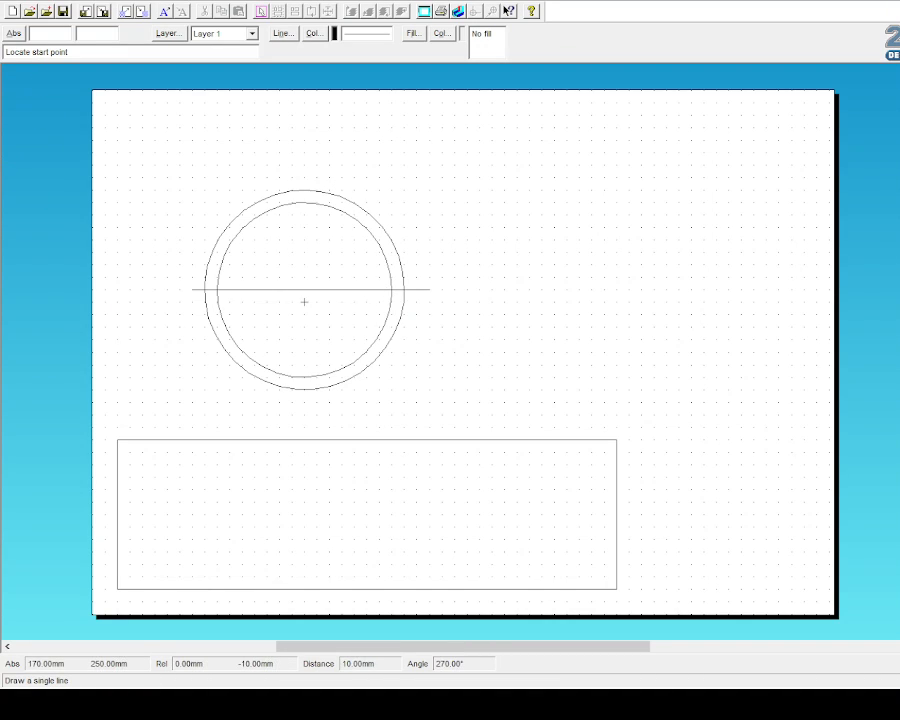
# Step: Draw a vertical line down from the circles' centre
pyautogui.click(304, 289)
pyautogui.click(304, 401)
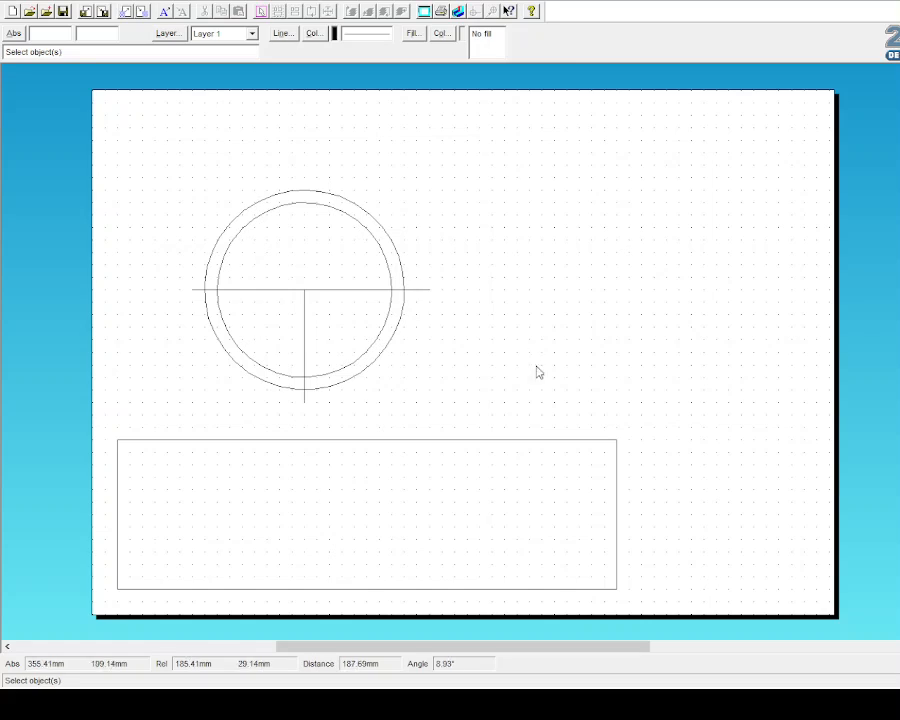
pyautogui.click(2, 250)
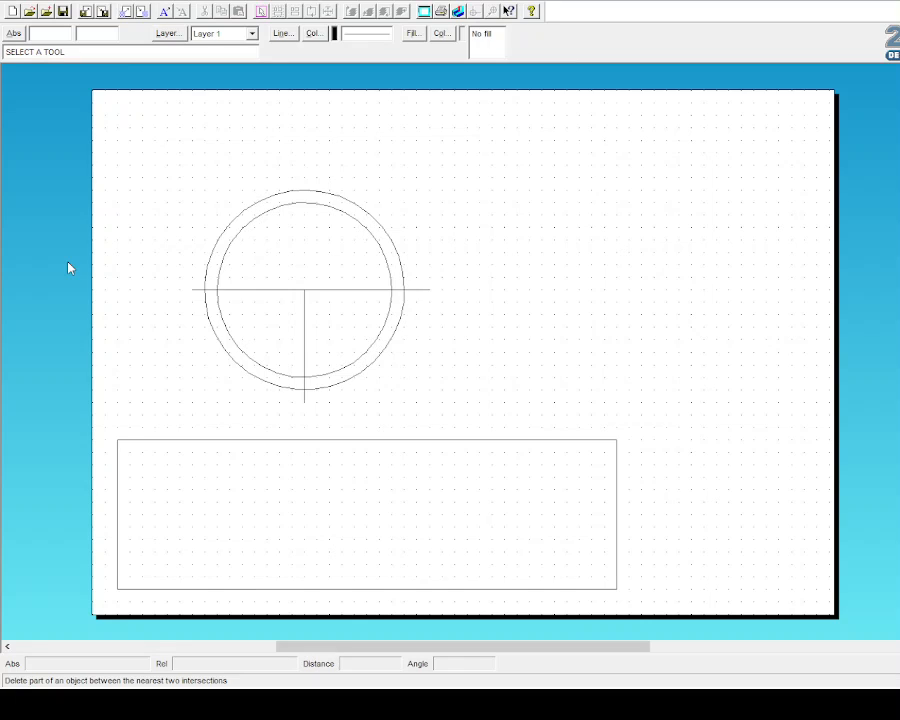
# Step: Trim the circles' upper halves and line stubs into a U band, then minimise the drawing
pyautogui.click(287, 205)
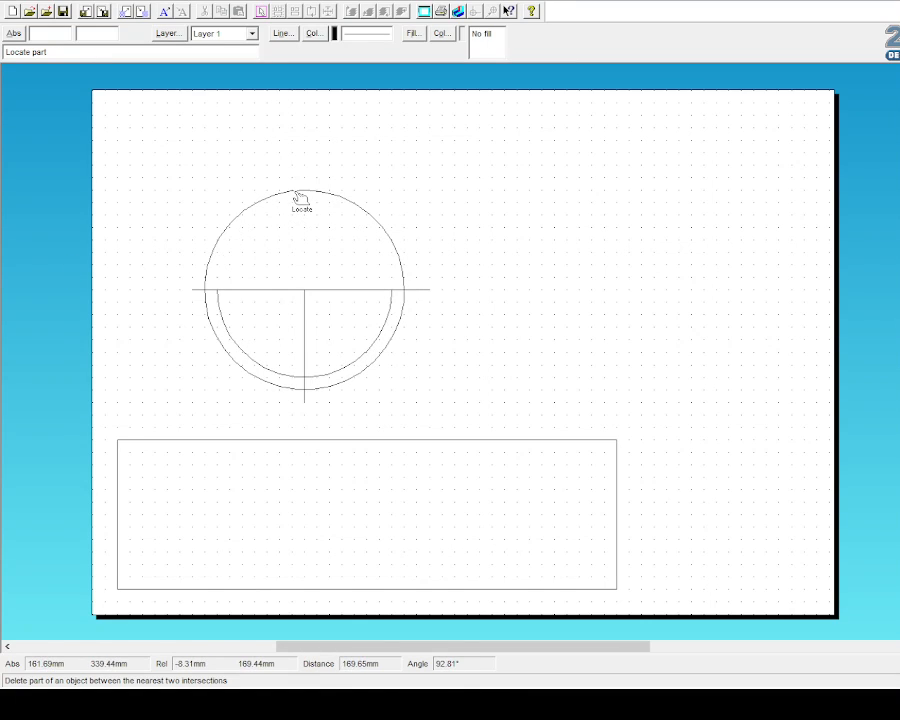
pyautogui.click(297, 192)
pyautogui.click(197, 290)
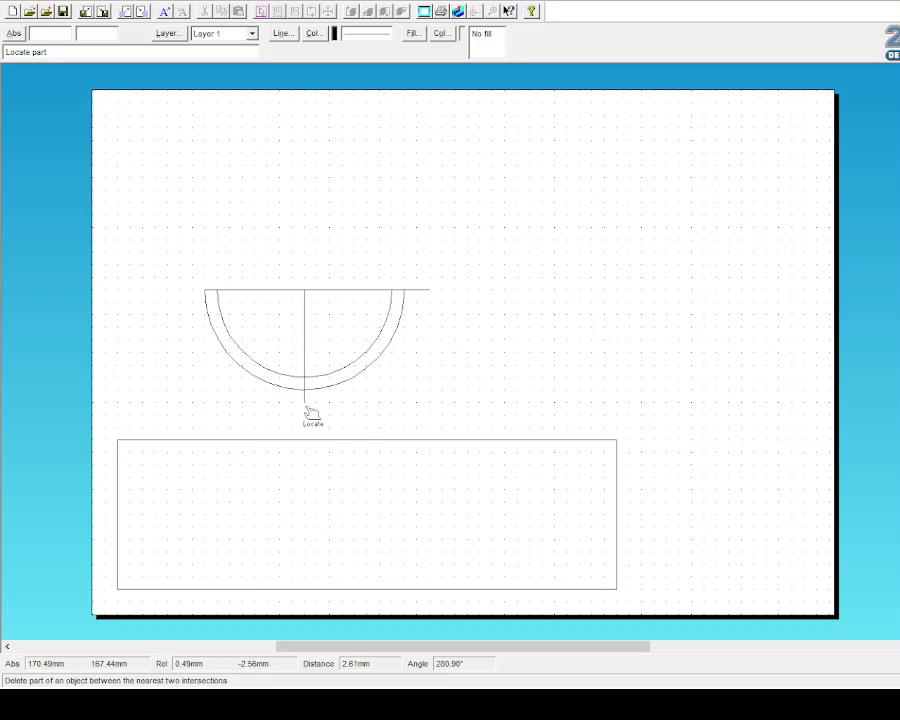
pyautogui.click(305, 398)
pyautogui.click(421, 290)
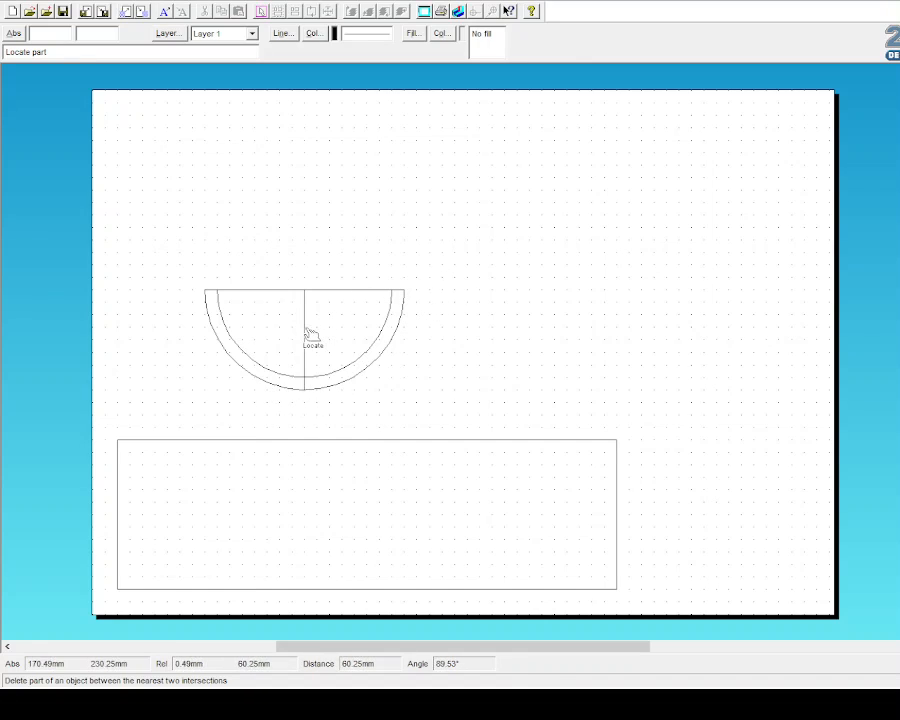
pyautogui.click(333, 292)
pyautogui.click(291, 292)
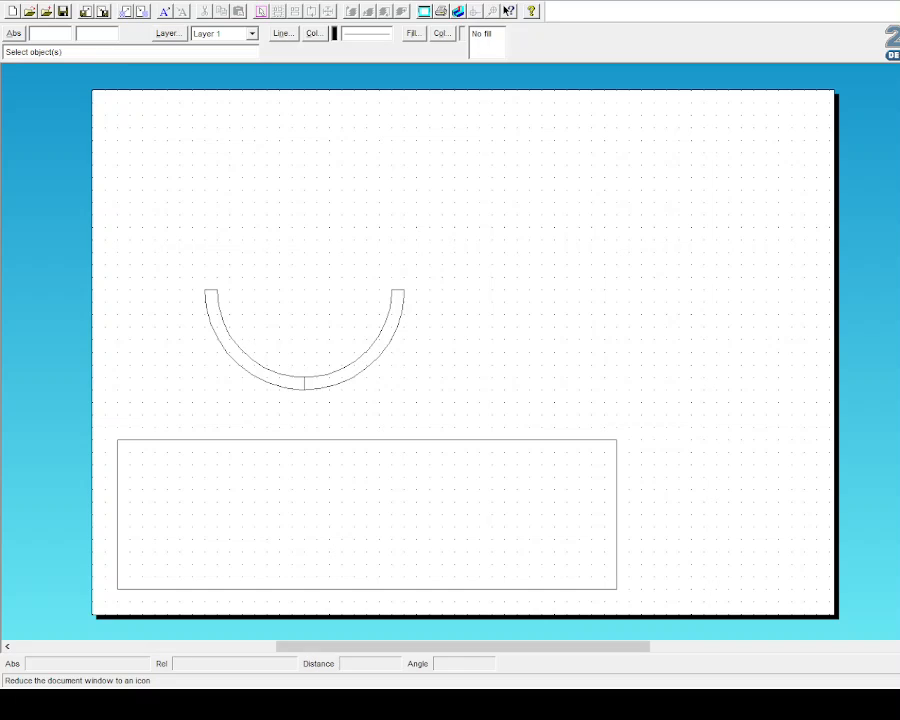
pyautogui.click(898, 2)
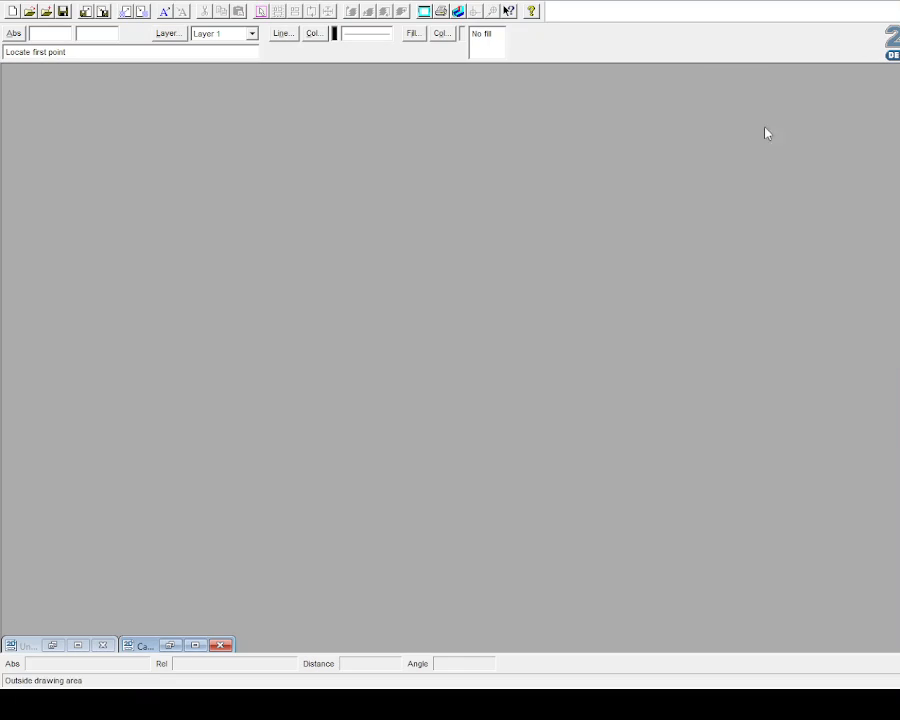
# Step: Restore the cable tidy drawing and dimension both top flanges at 30
pyautogui.click(195, 646)
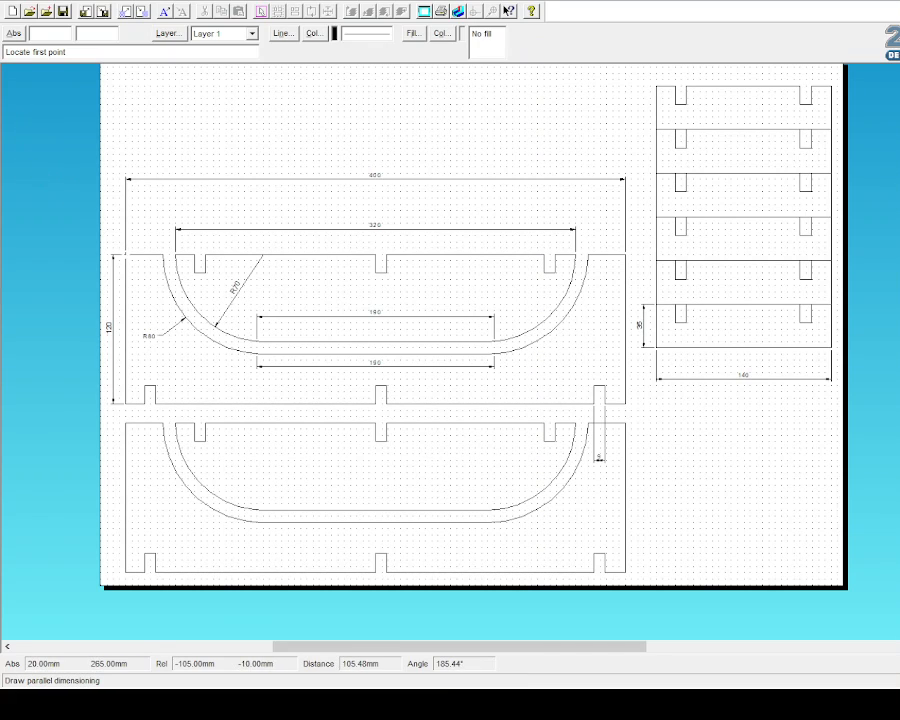
pyautogui.click(164, 256)
pyautogui.click(163, 255)
pyautogui.click(157, 234)
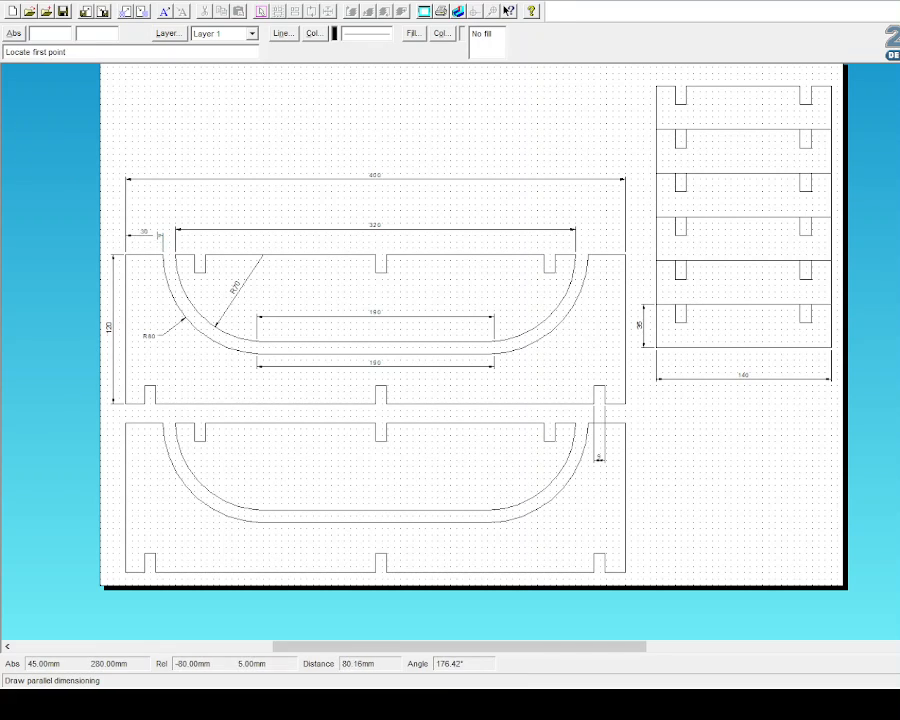
pyautogui.click(587, 255)
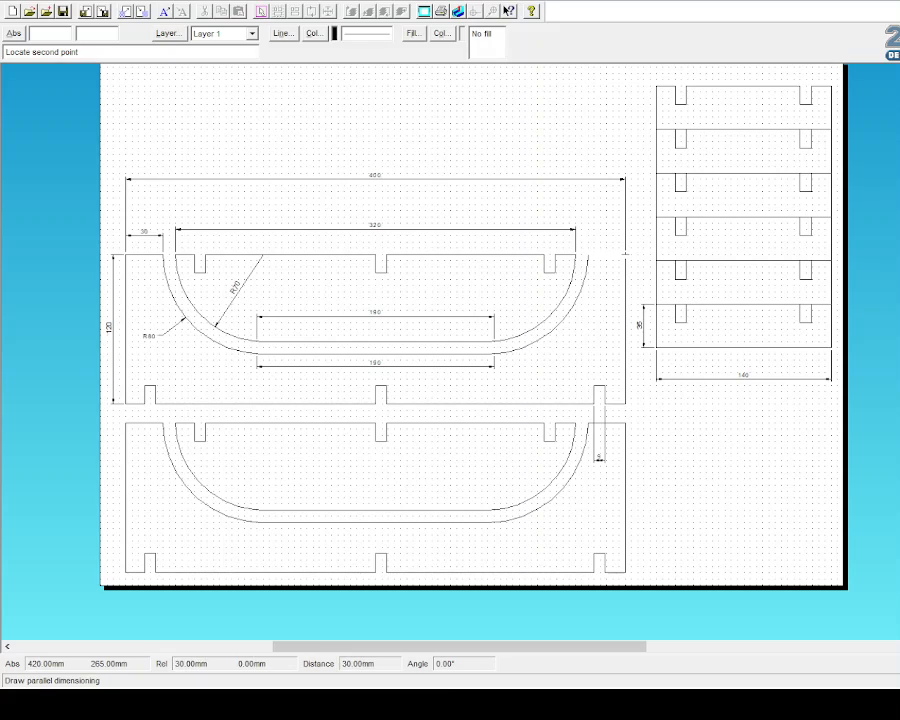
pyautogui.click(625, 255)
pyautogui.click(612, 234)
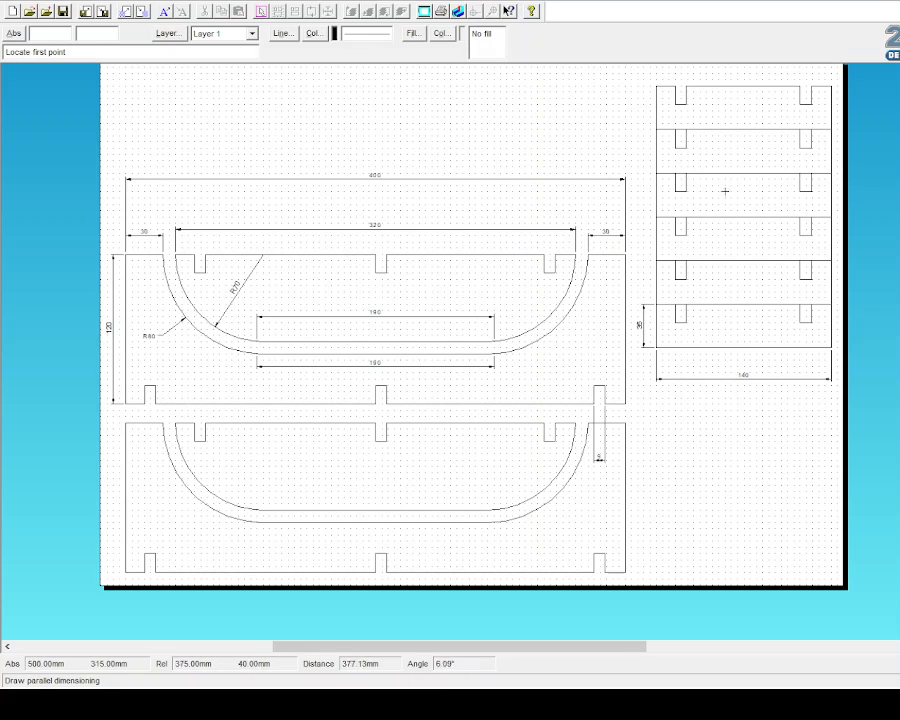
# Step: Return to the working drawing and add 30 mm dimensions at both ends of the rectangle's top edge
pyautogui.click(898, 2)
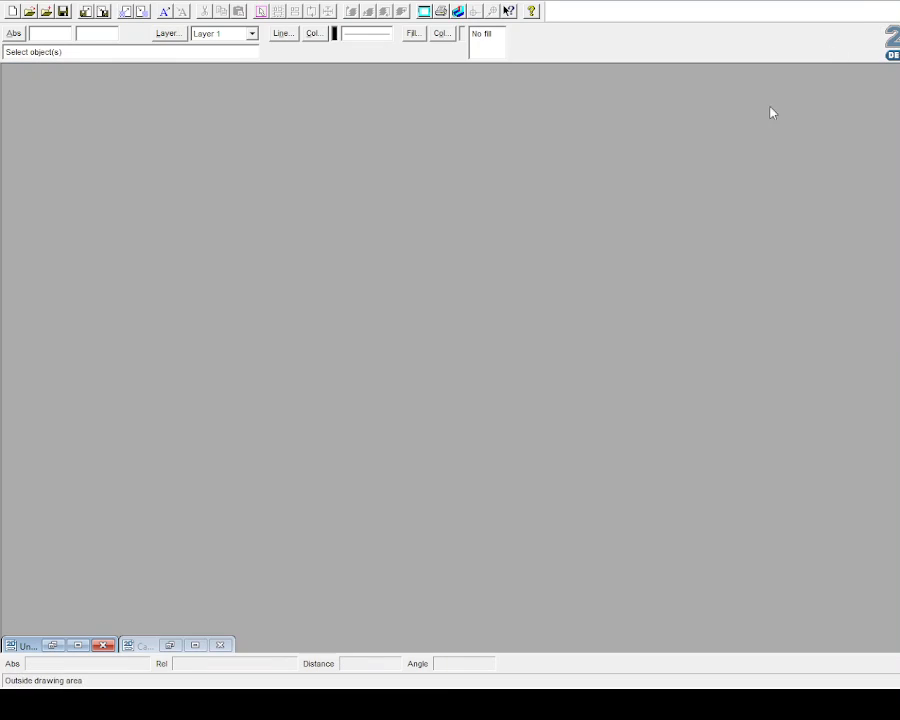
pyautogui.click(78, 646)
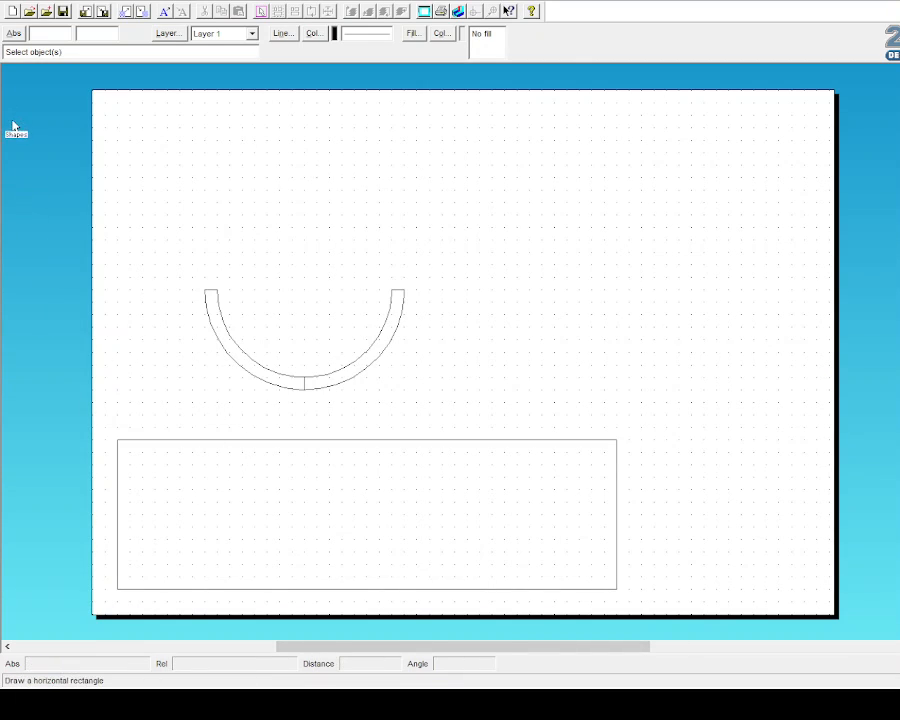
pyautogui.click(32, 167)
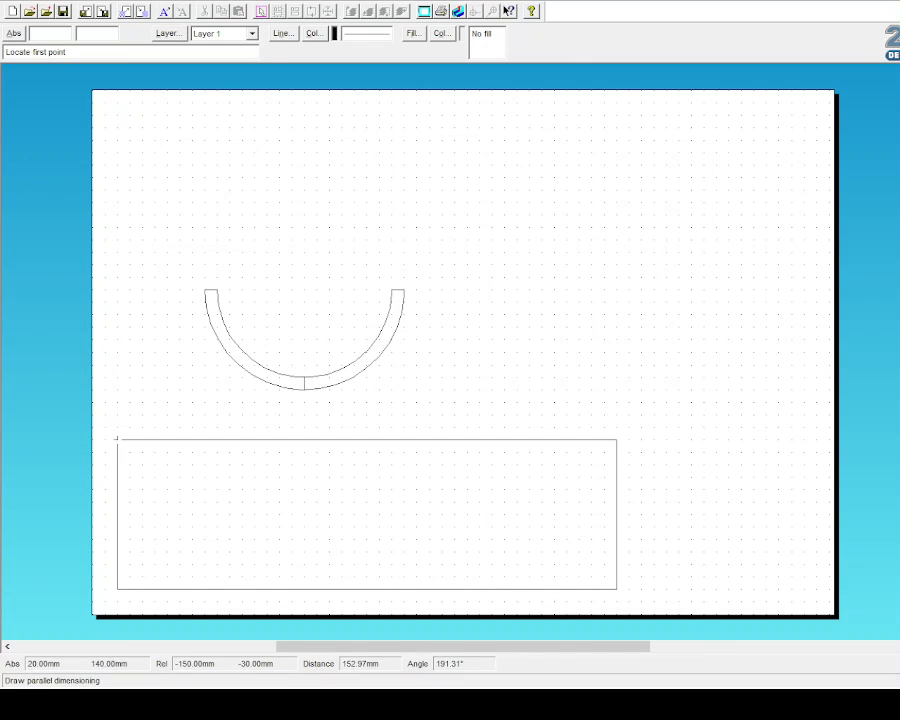
pyautogui.click(117, 439)
pyautogui.click(153, 439)
pyautogui.click(166, 413)
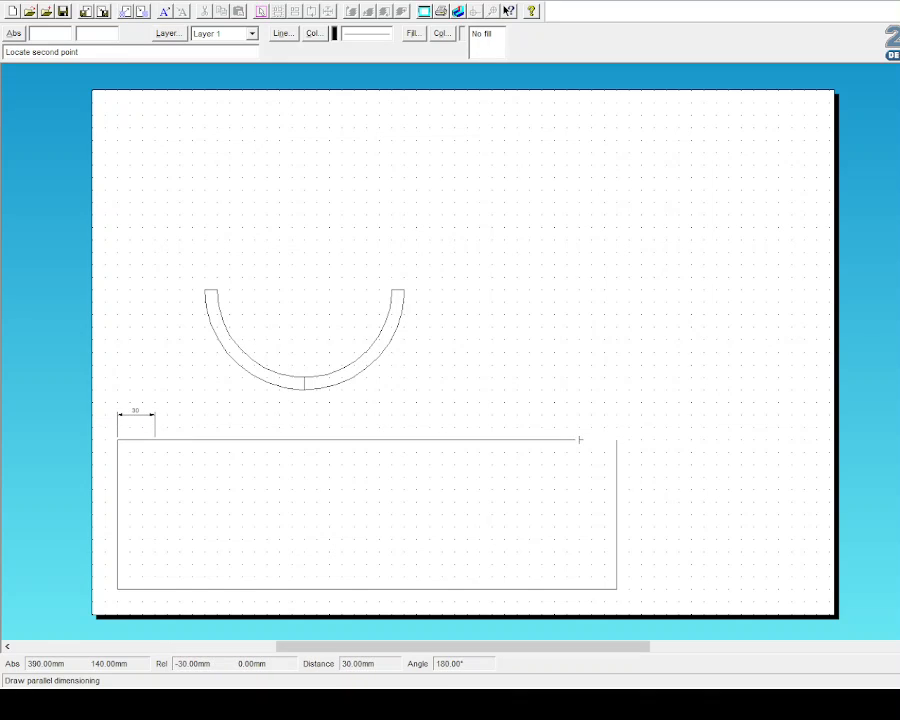
pyautogui.click(580, 439)
pyautogui.click(598, 413)
pyautogui.press('Escape')
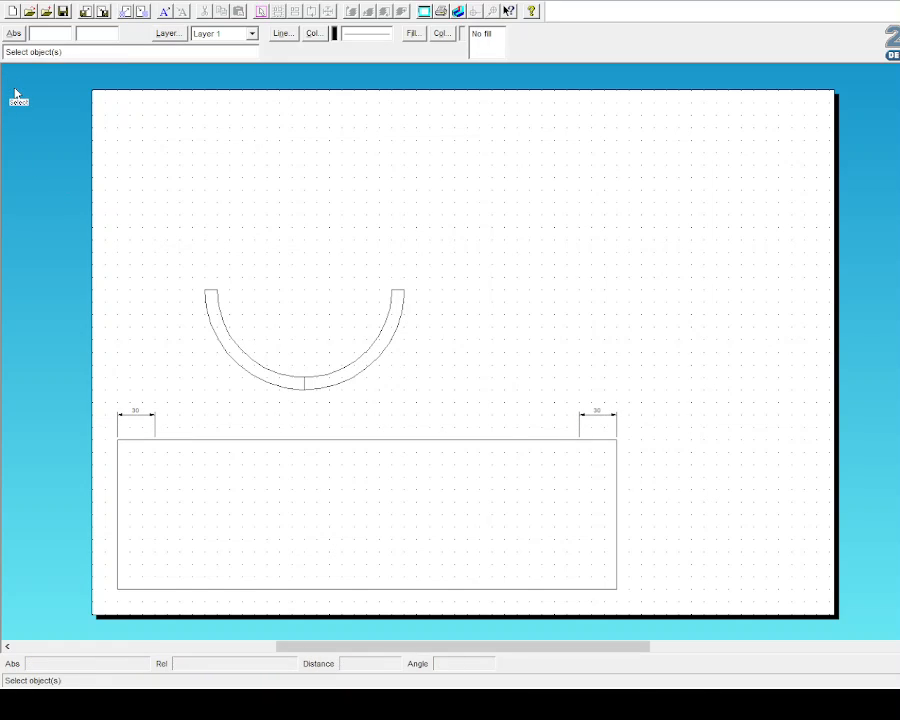
# Step: Select the whole curved U band and place a copy of it off to the right
pyautogui.moveTo(189, 264); pyautogui.dragTo(303, 409)
pyautogui.moveTo(258, 345); pyautogui.dragTo(208, 495)
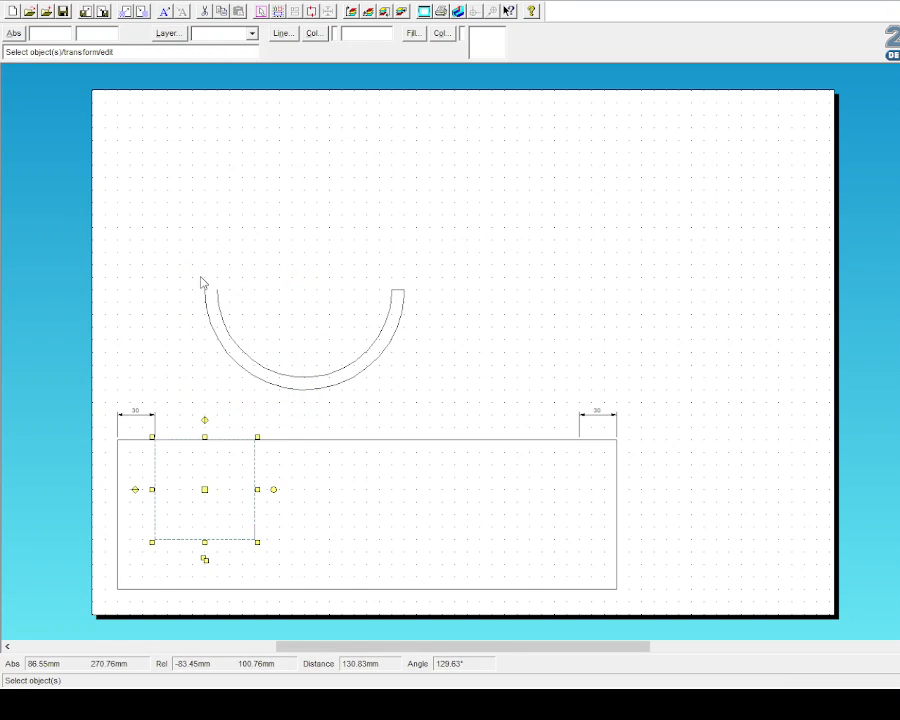
pyautogui.moveTo(201, 283); pyautogui.dragTo(311, 418)
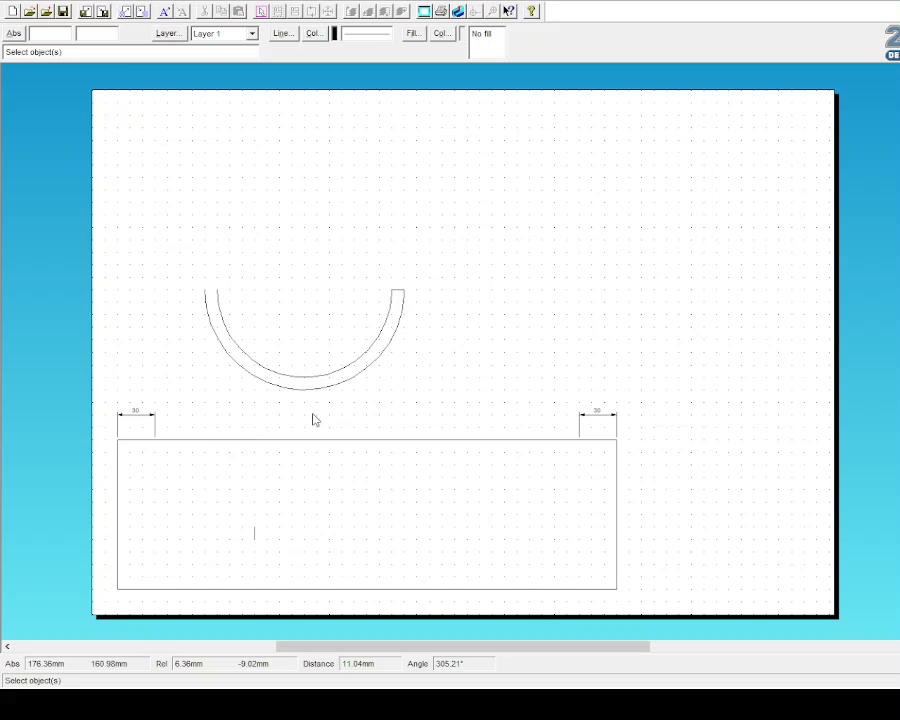
pyautogui.click(62, 11)
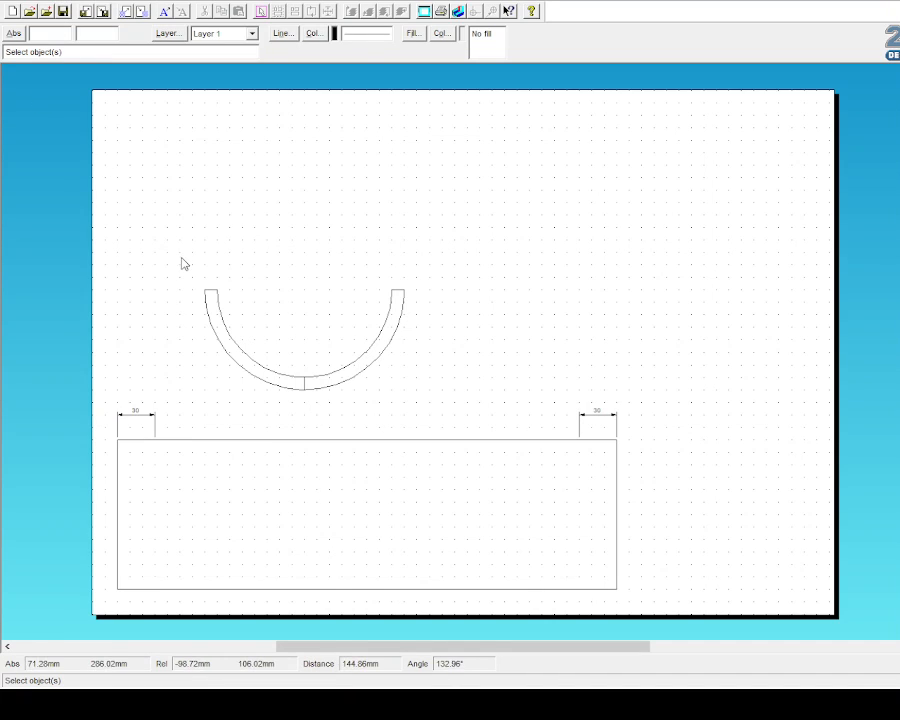
pyautogui.moveTo(182, 263); pyautogui.dragTo(320, 425)
pyautogui.click(410, 385)
pyautogui.moveTo(201, 255); pyautogui.dragTo(442, 414)
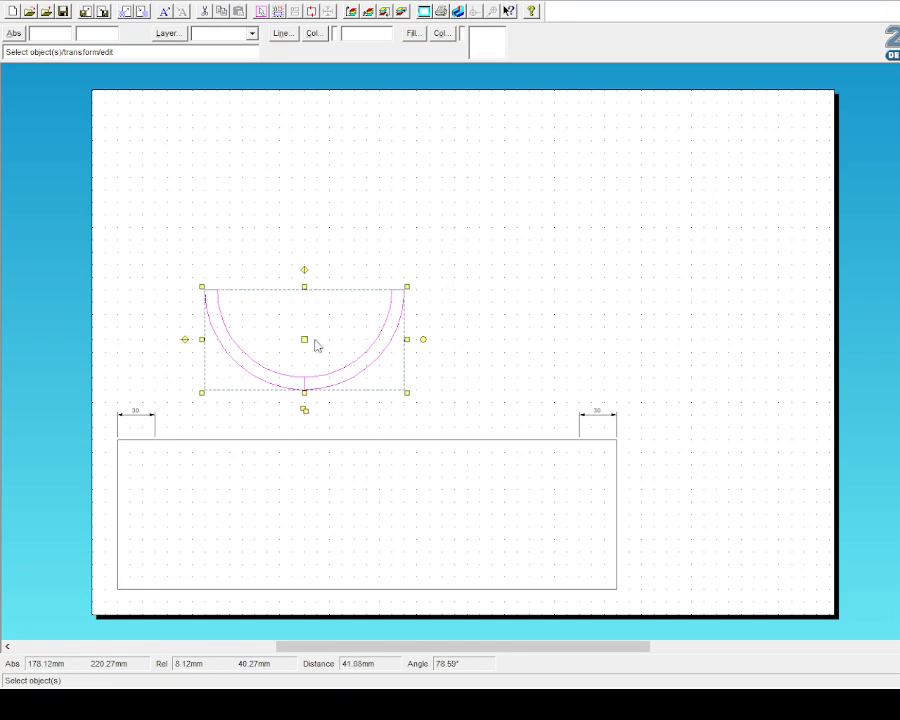
pyautogui.click(306, 417)
pyautogui.moveTo(193, 251); pyautogui.dragTo(396, 391)
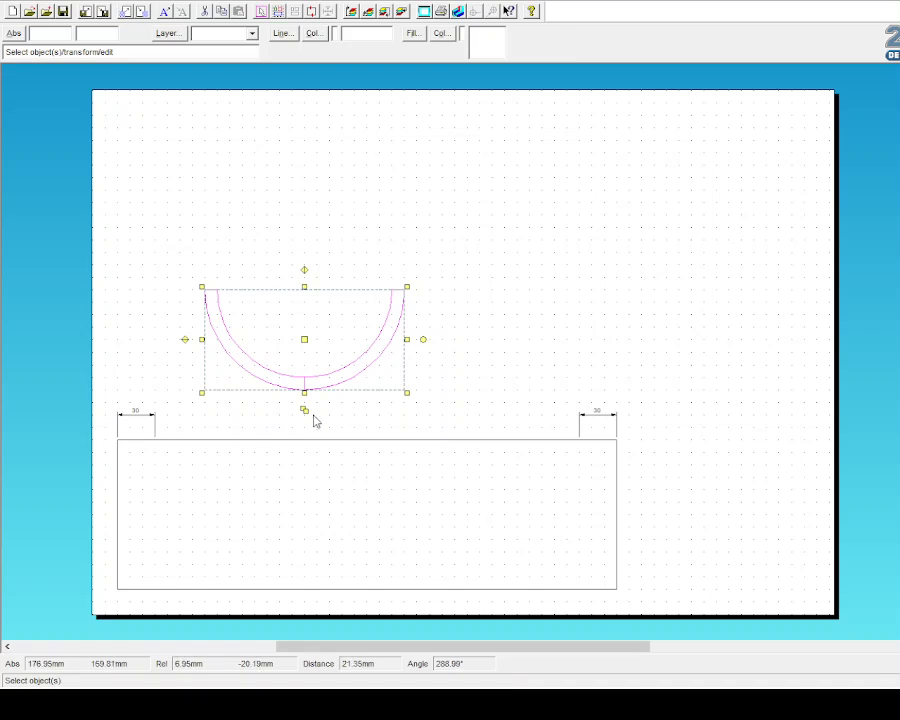
pyautogui.moveTo(306, 417); pyautogui.dragTo(318, 430)
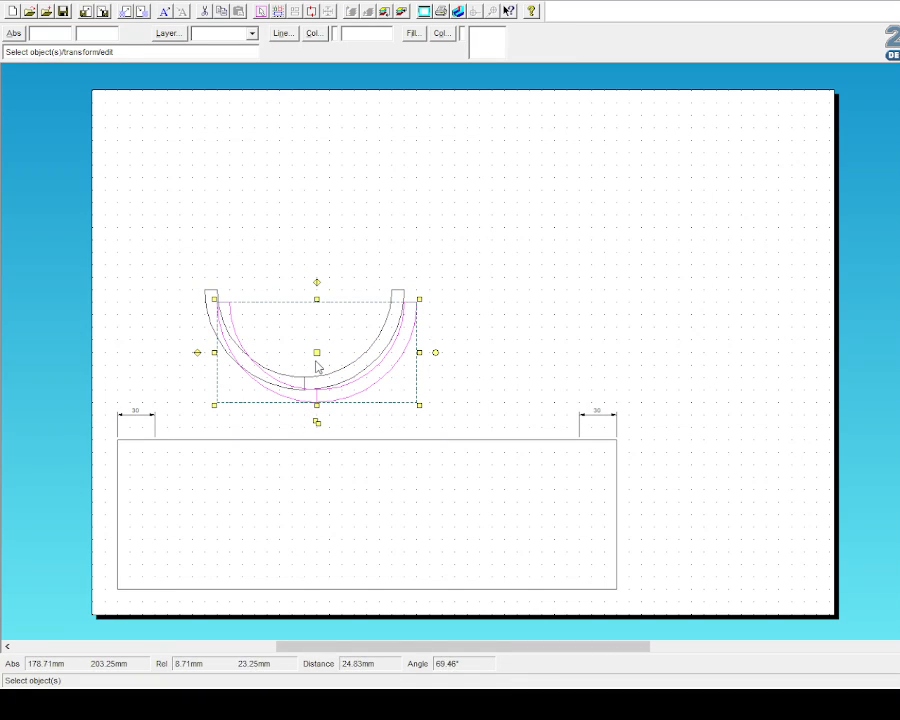
pyautogui.moveTo(316, 351); pyautogui.dragTo(579, 312)
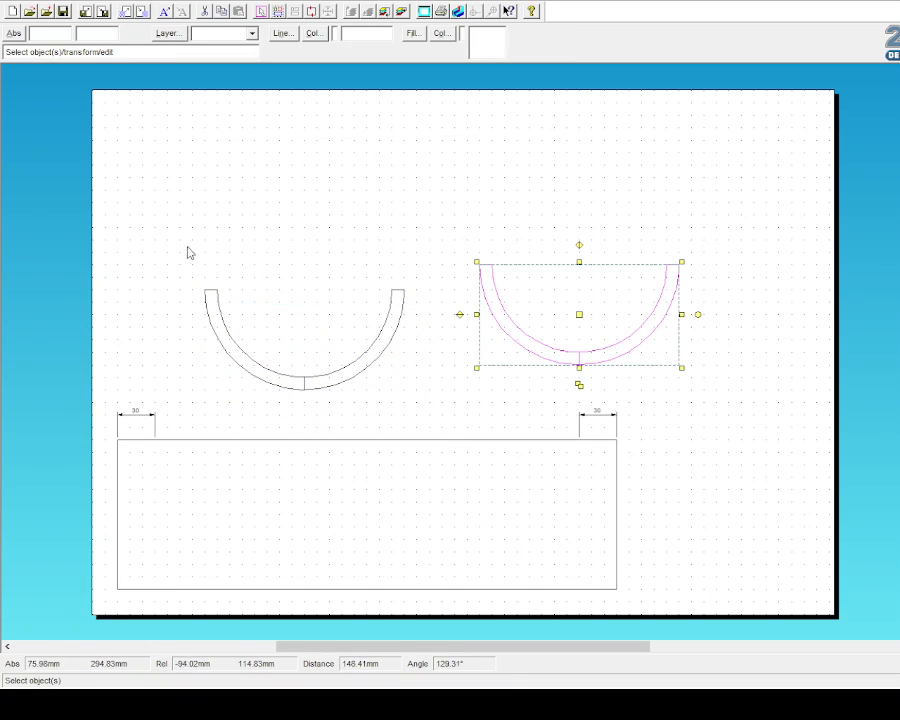
# Step: Move the original band to the left 30 mm mark and the copy to the right mark
pyautogui.moveTo(173, 246); pyautogui.dragTo(423, 413)
pyautogui.moveTo(307, 343); pyautogui.dragTo(255, 487)
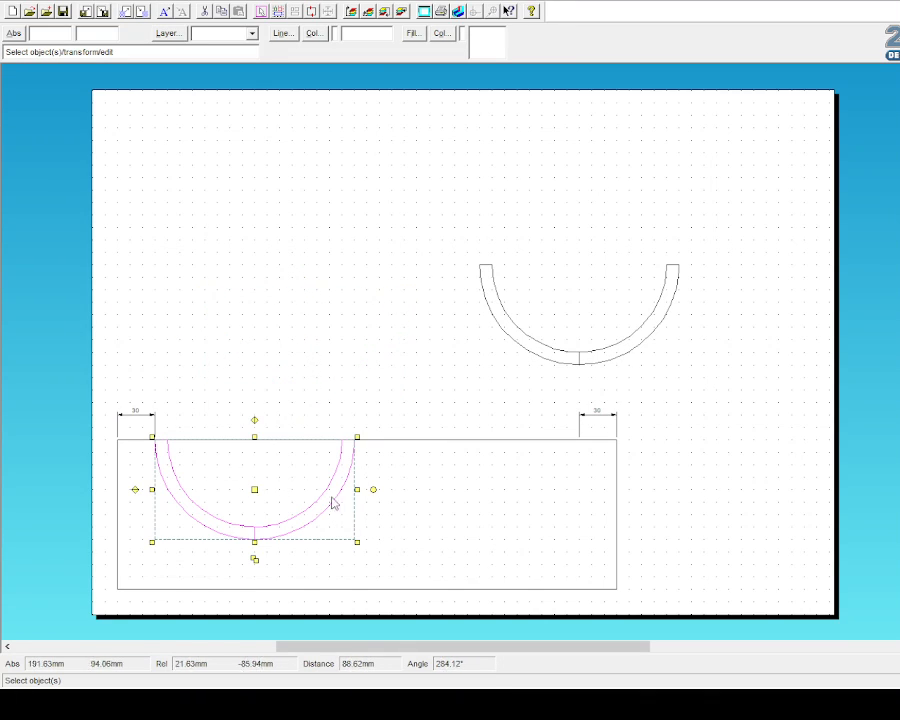
pyautogui.click(506, 434)
pyautogui.moveTo(462, 238); pyautogui.dragTo(698, 397)
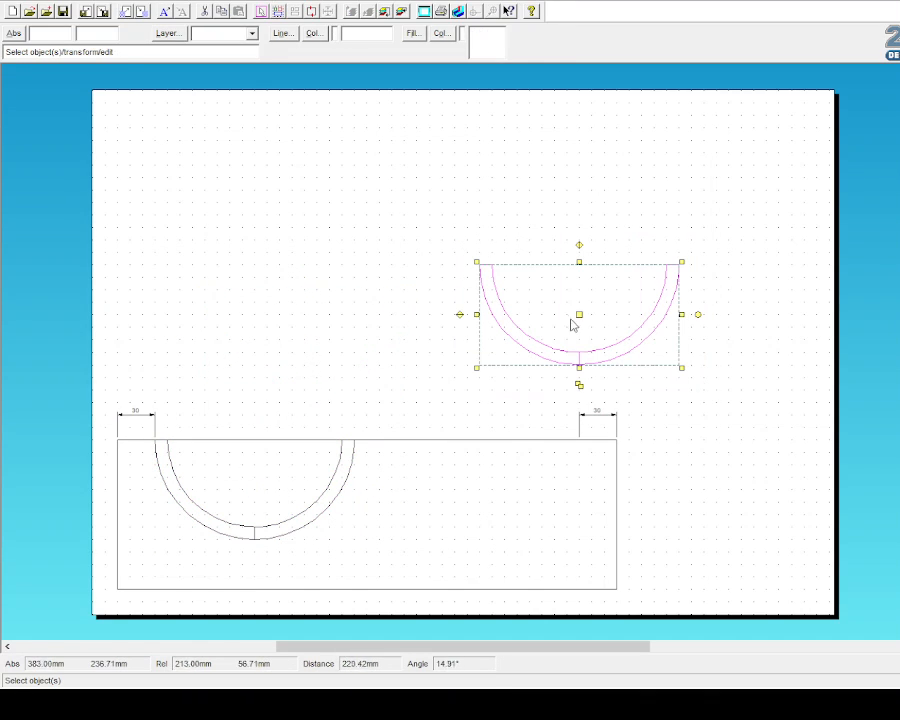
pyautogui.moveTo(578, 315); pyautogui.dragTo(476, 486)
pyautogui.click(403, 308)
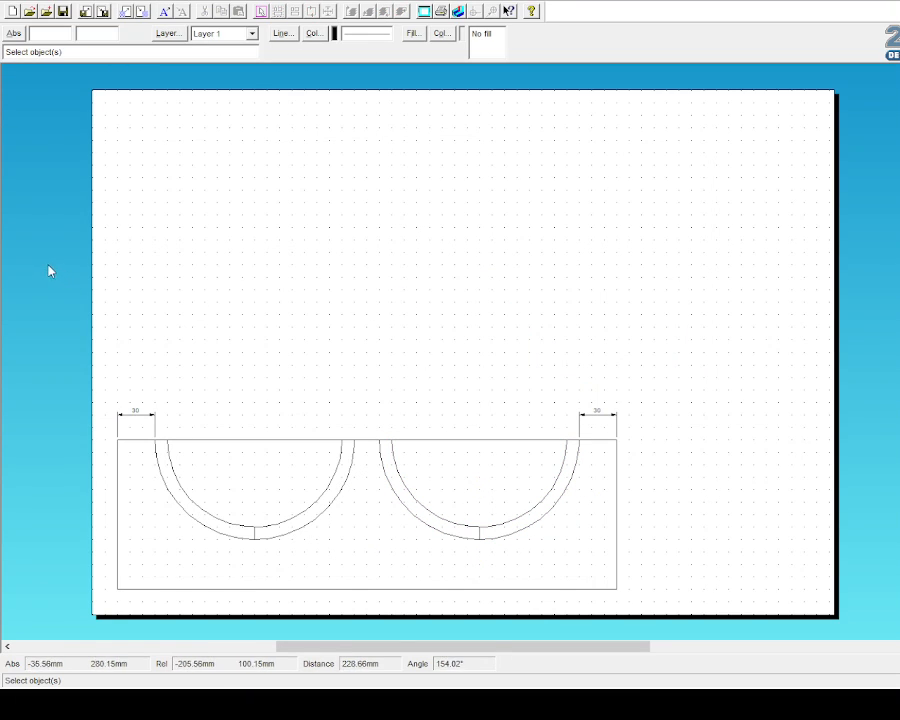
# Step: Delete the inner and outer arc ends where the two U bands meet
pyautogui.click(0, 300)
pyautogui.click(311, 506)
pyautogui.click(317, 518)
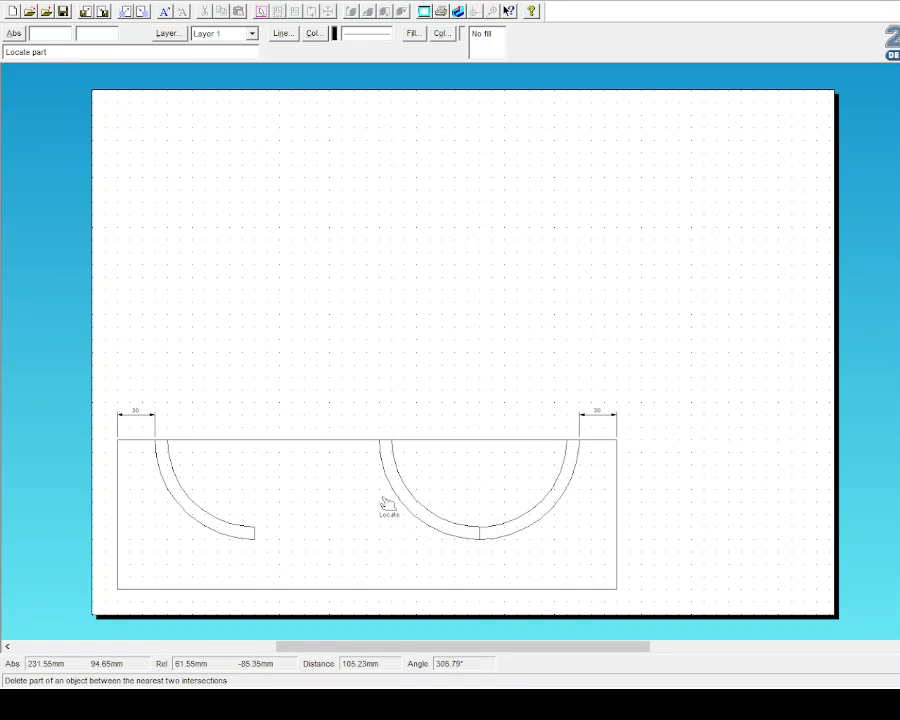
pyautogui.click(405, 490)
pyautogui.click(417, 517)
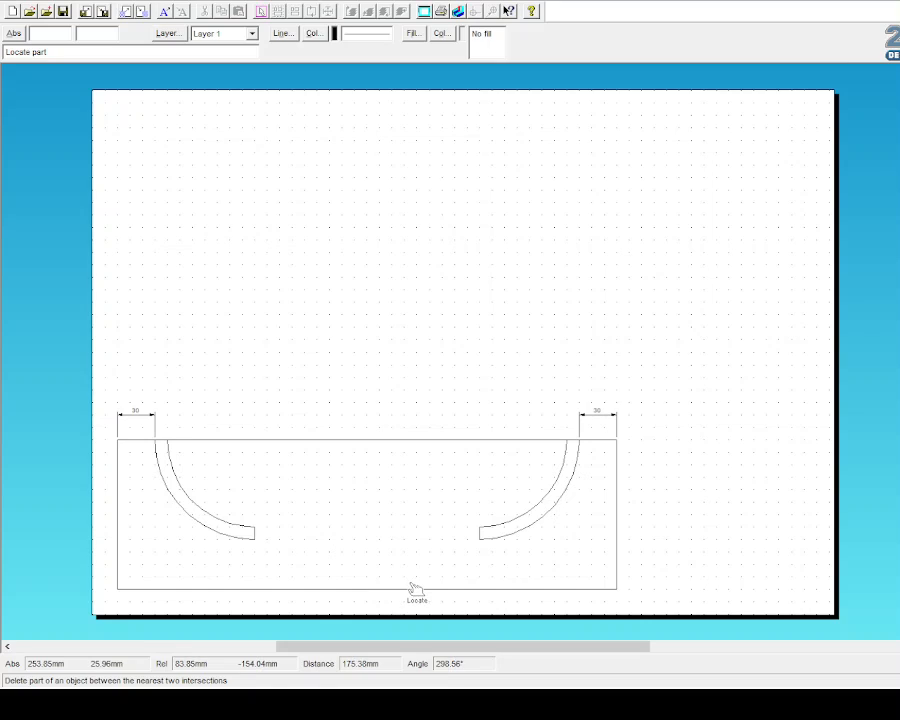
# Step: Draw a short straight line joining the two arcs' lower ends
pyautogui.click(28, 89)
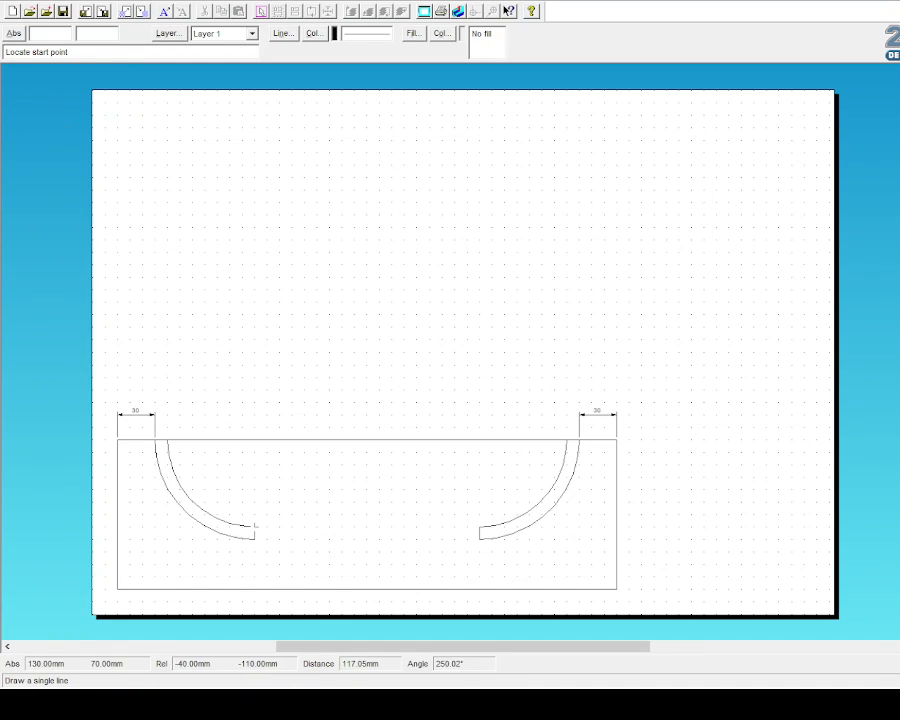
pyautogui.click(256, 525)
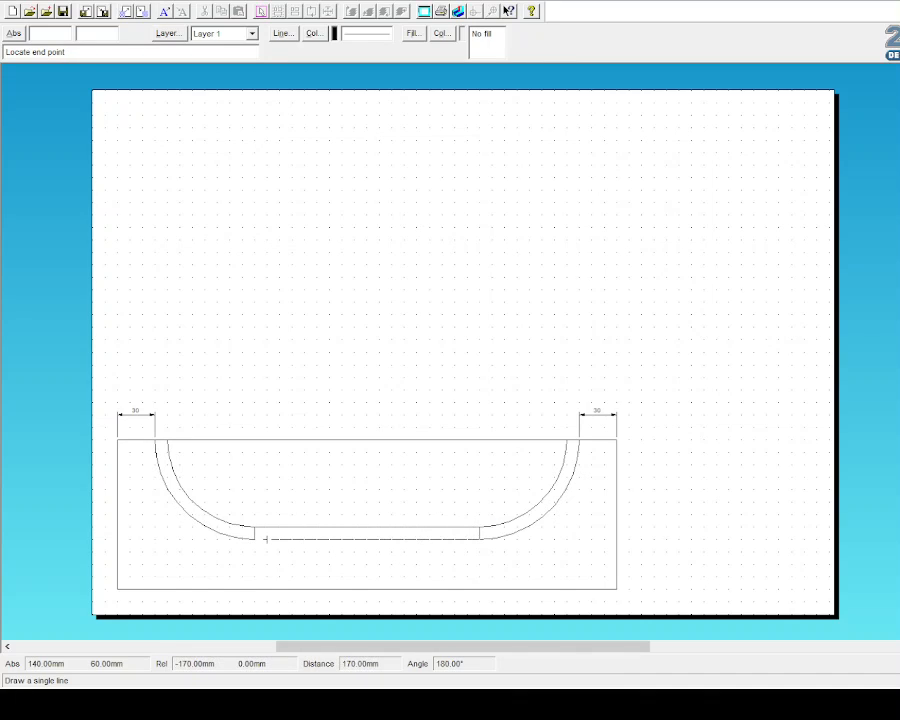
pyautogui.click(254, 539)
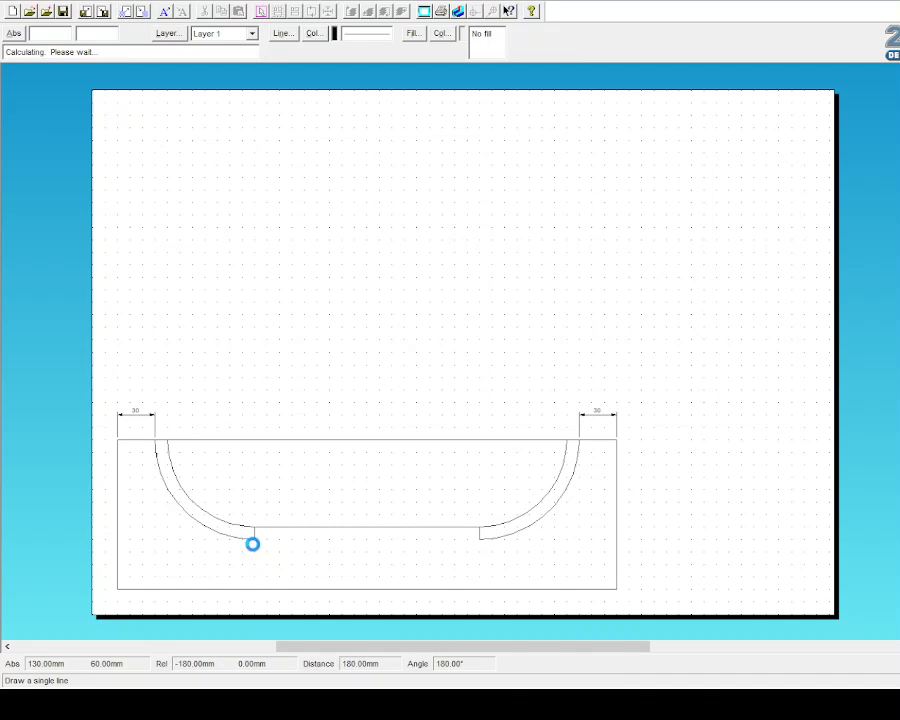
# Step: Delete the top-edge pieces over both arc openings and the two junction lines
pyautogui.click(29, 272)
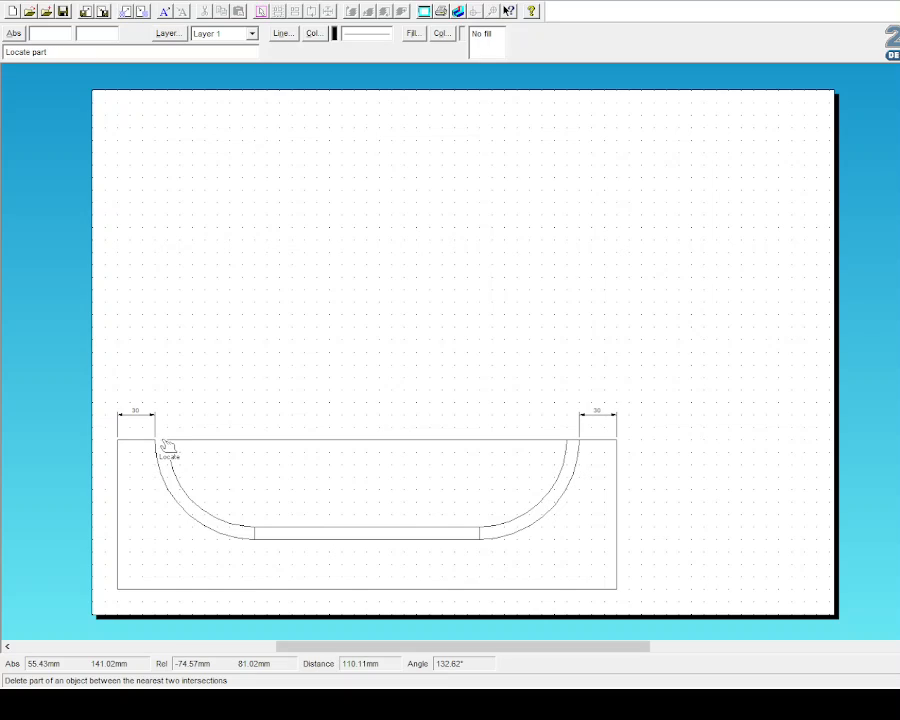
pyautogui.click(162, 440)
pyautogui.click(255, 534)
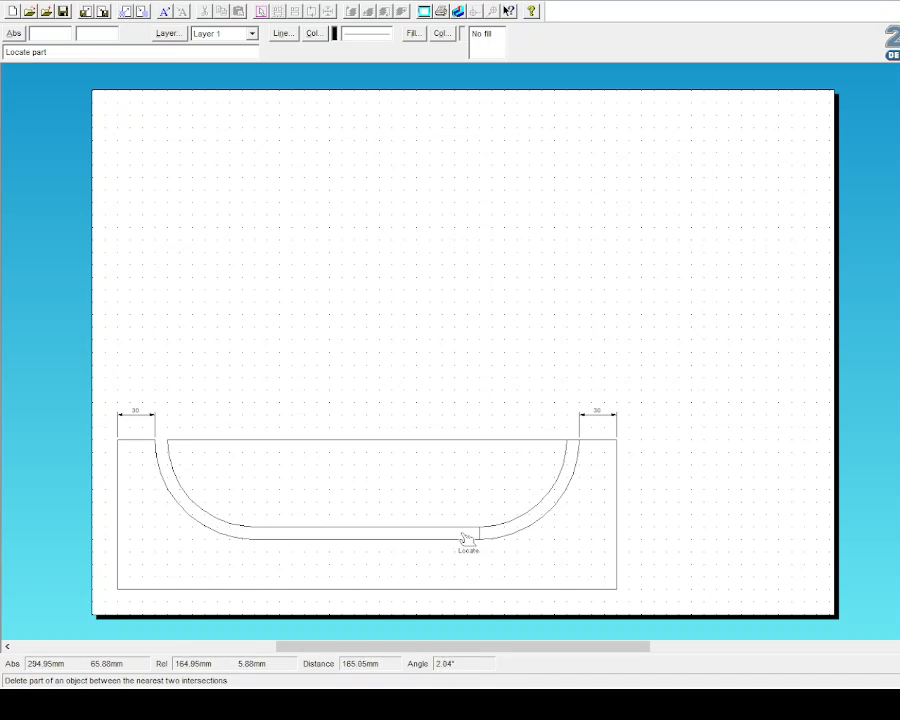
pyautogui.click(479, 533)
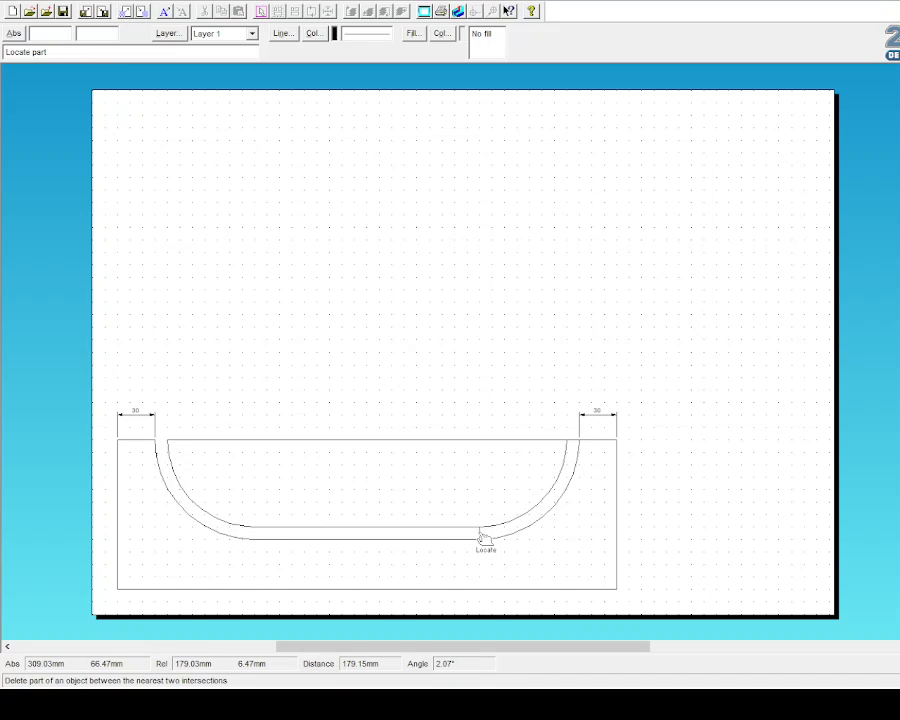
pyautogui.click(573, 441)
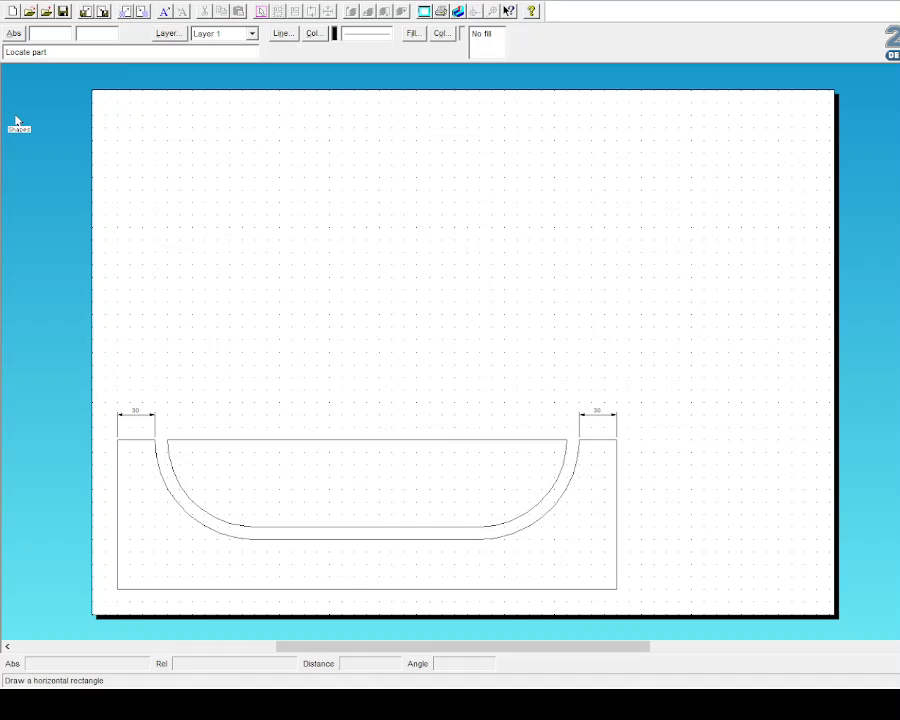
# Step: Switch to the reference drawing and add a 15 dimension at its lower-left notch
pyautogui.click(899, 1)
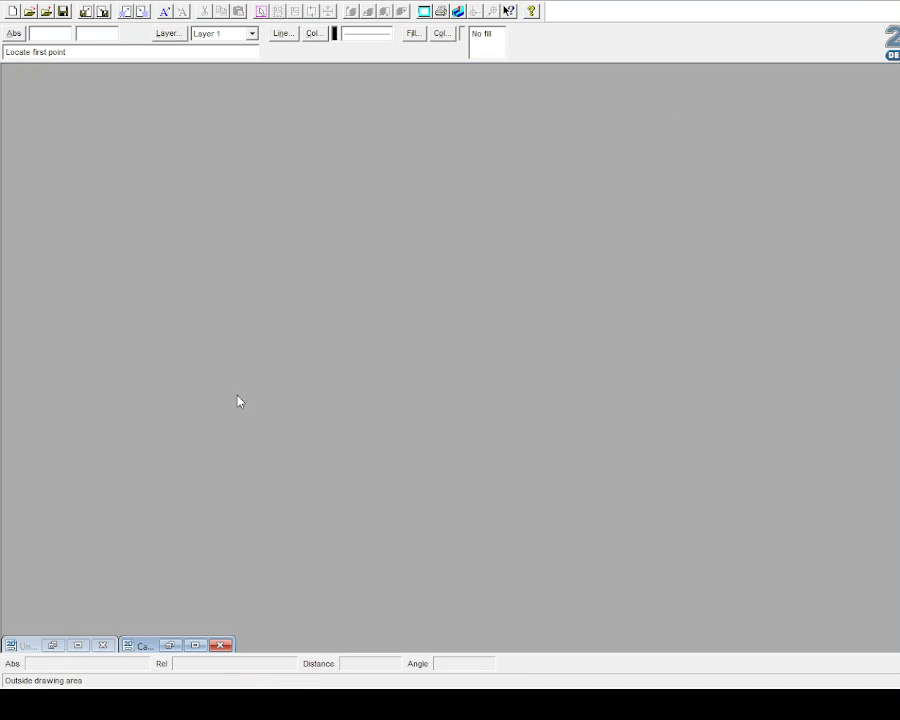
pyautogui.click(193, 645)
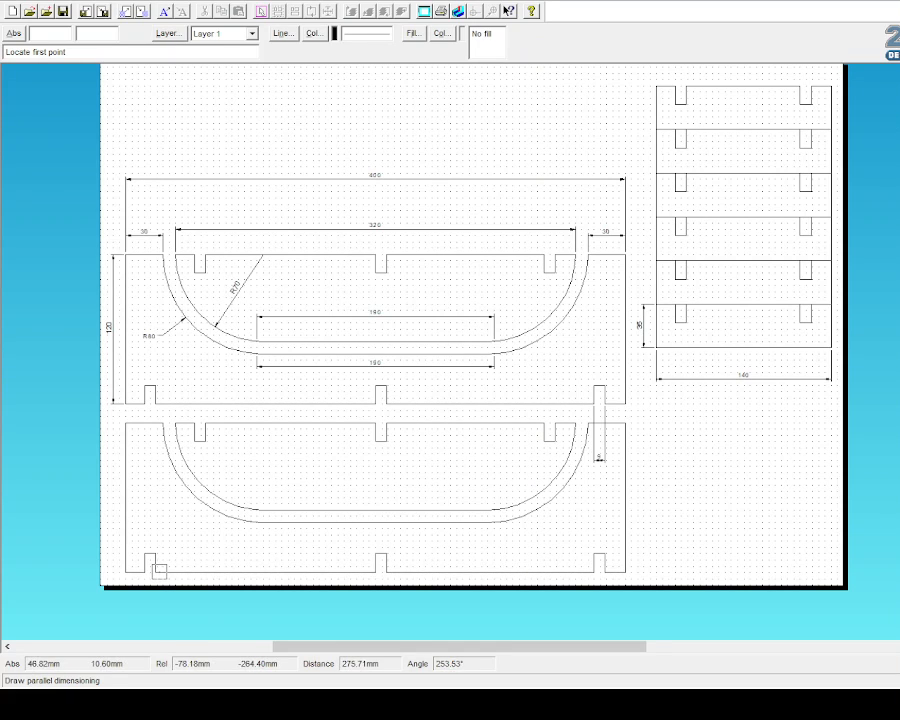
pyautogui.click(154, 570)
pyautogui.click(154, 553)
pyautogui.click(185, 561)
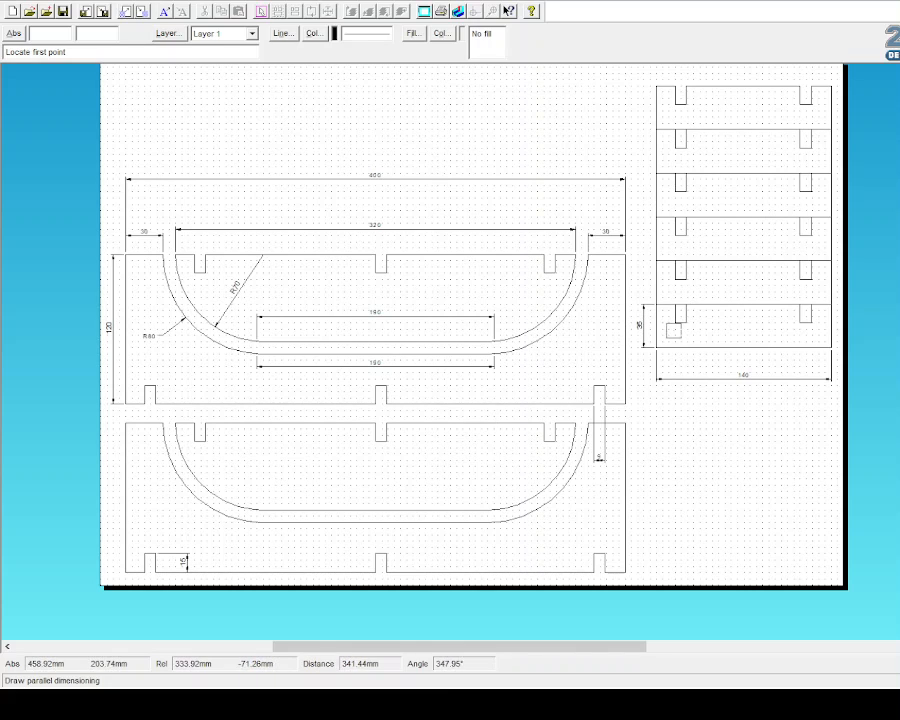
# Step: Minimise the reference drawing and restore the side panel drawing to full size
pyautogui.click(897, 3)
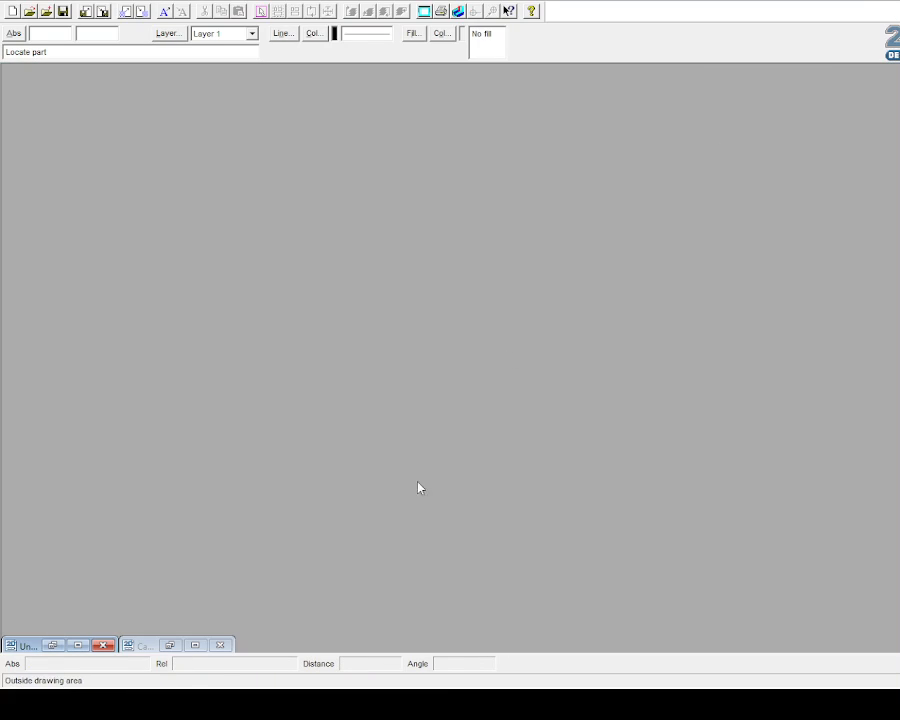
pyautogui.click(80, 647)
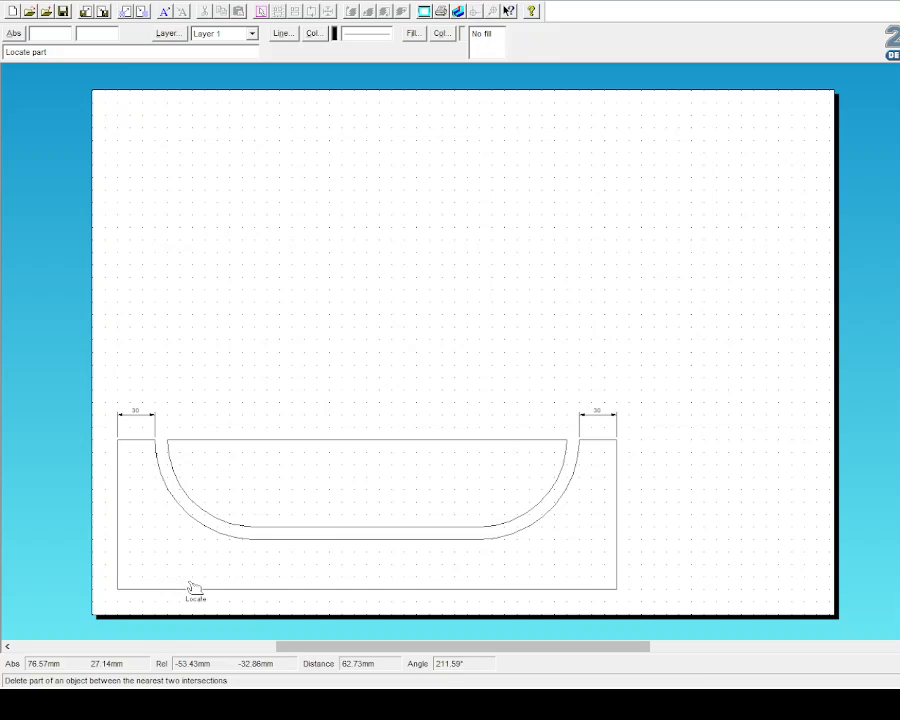
pyautogui.click(12, 120)
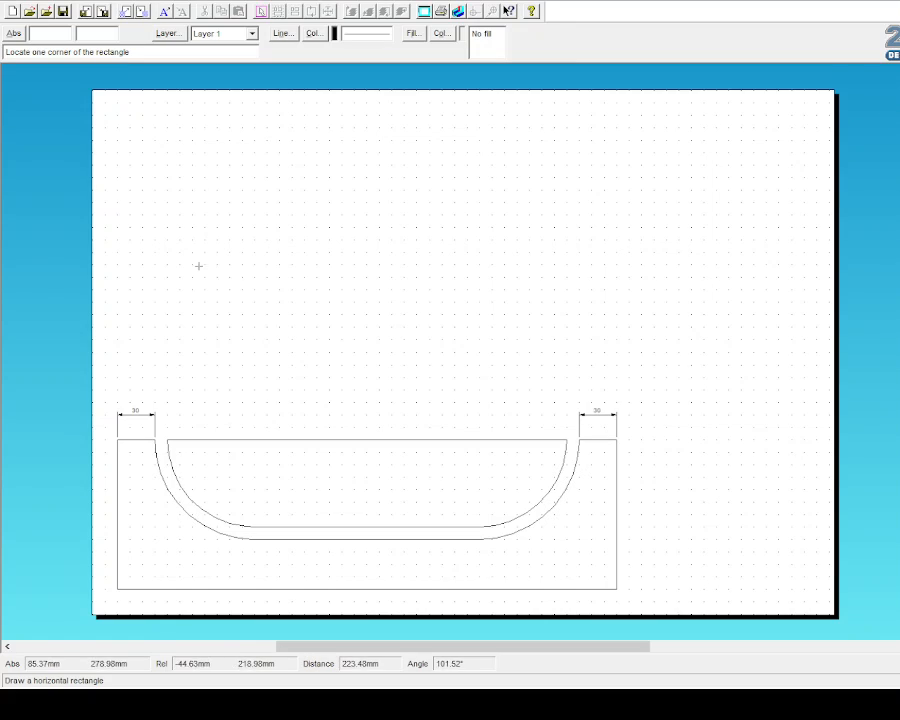
# Step: Draw a vertical line near the page centre and shorten its length
pyautogui.click(31, 89)
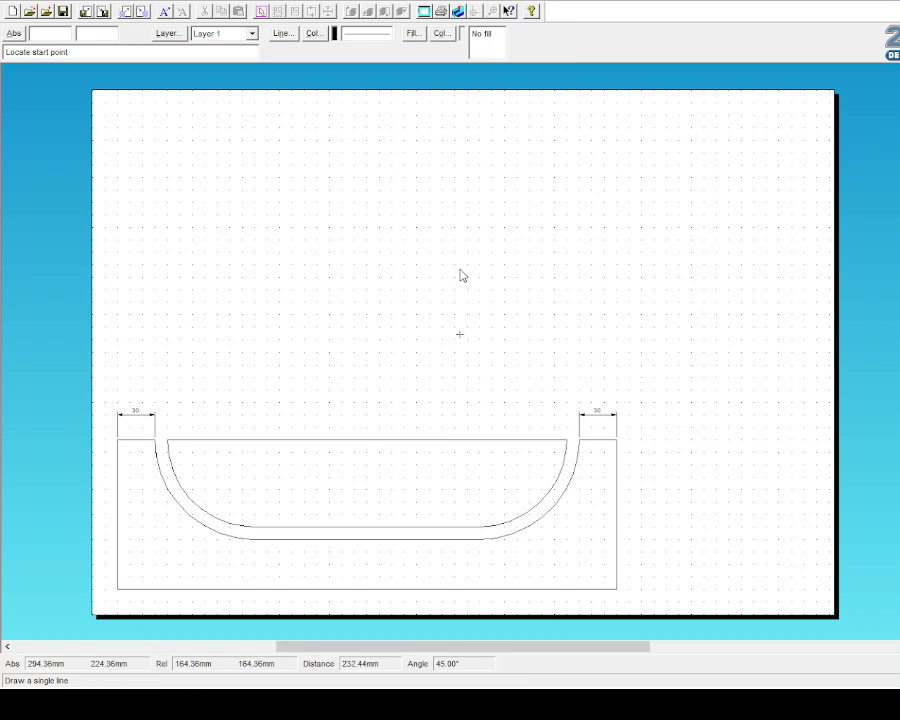
pyautogui.click(461, 332)
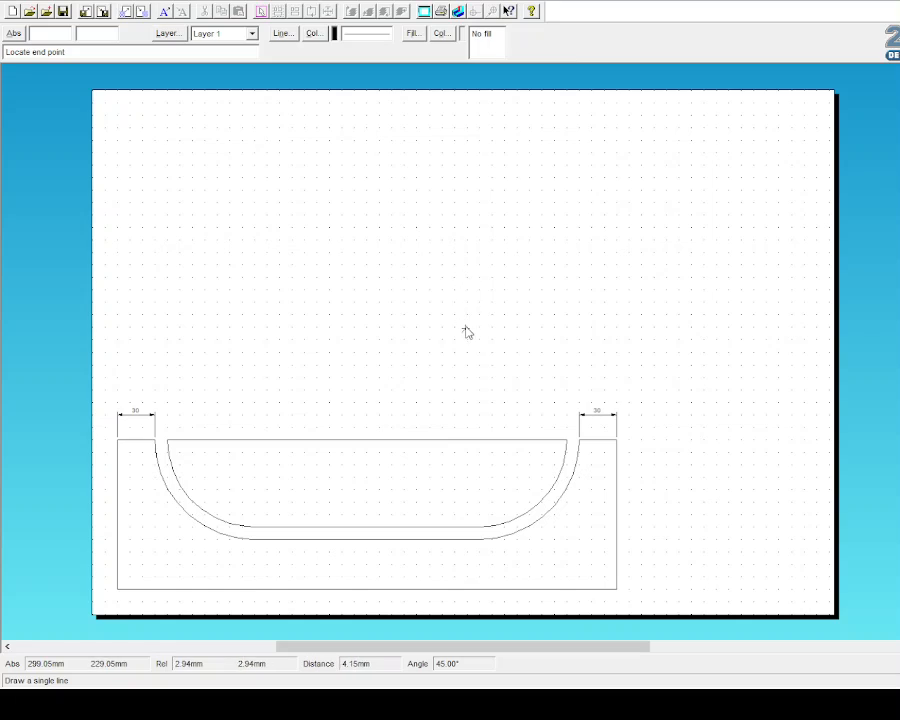
pyautogui.click(461, 274)
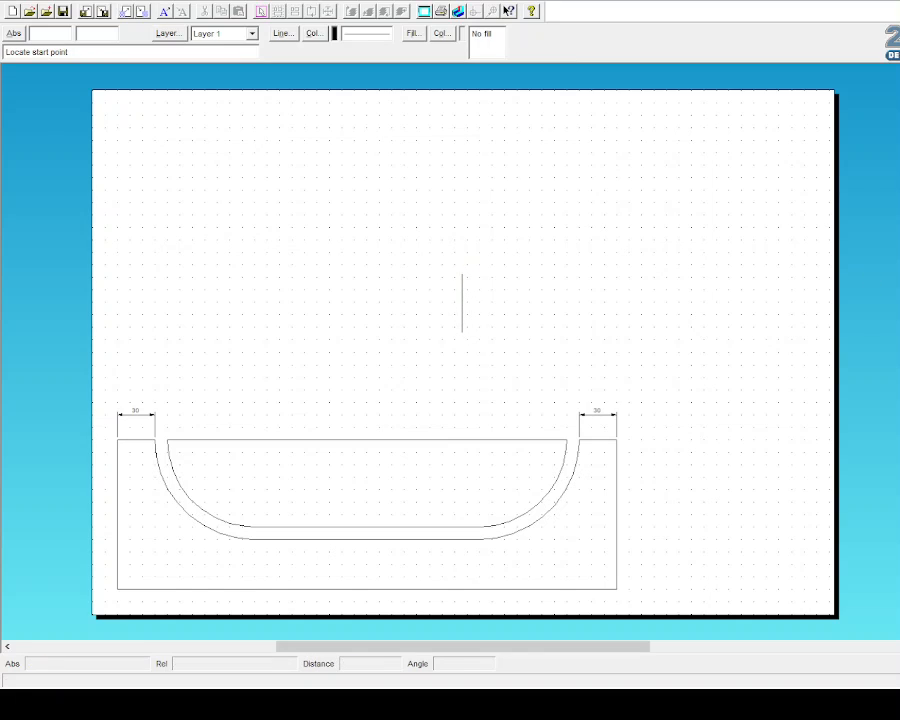
pyautogui.click(530, 338)
pyautogui.press('Escape')
pyautogui.click(464, 313)
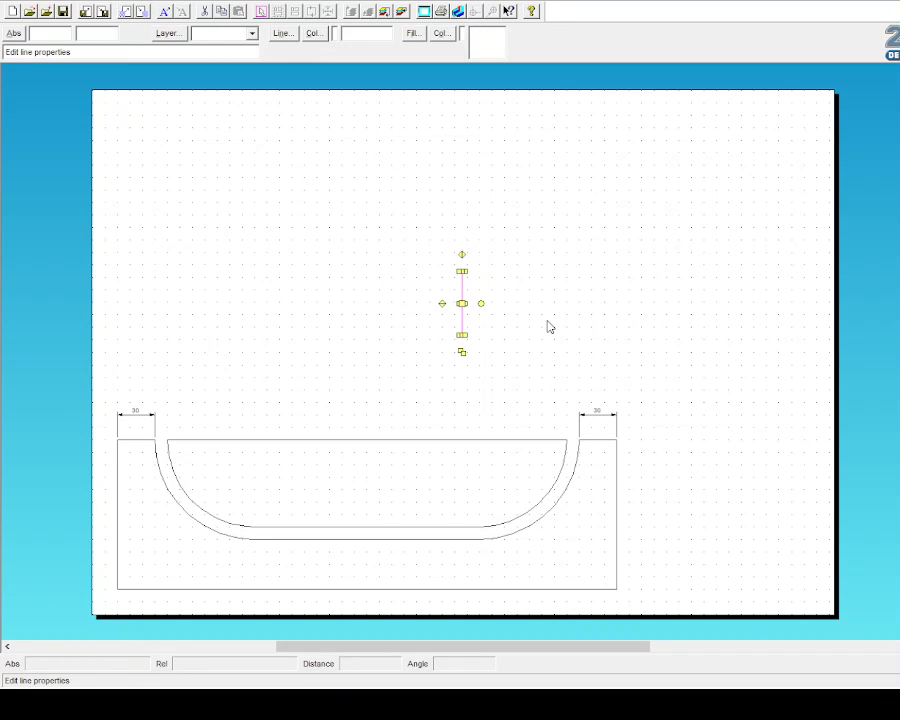
pyautogui.click(434, 414)
pyautogui.click(705, 264)
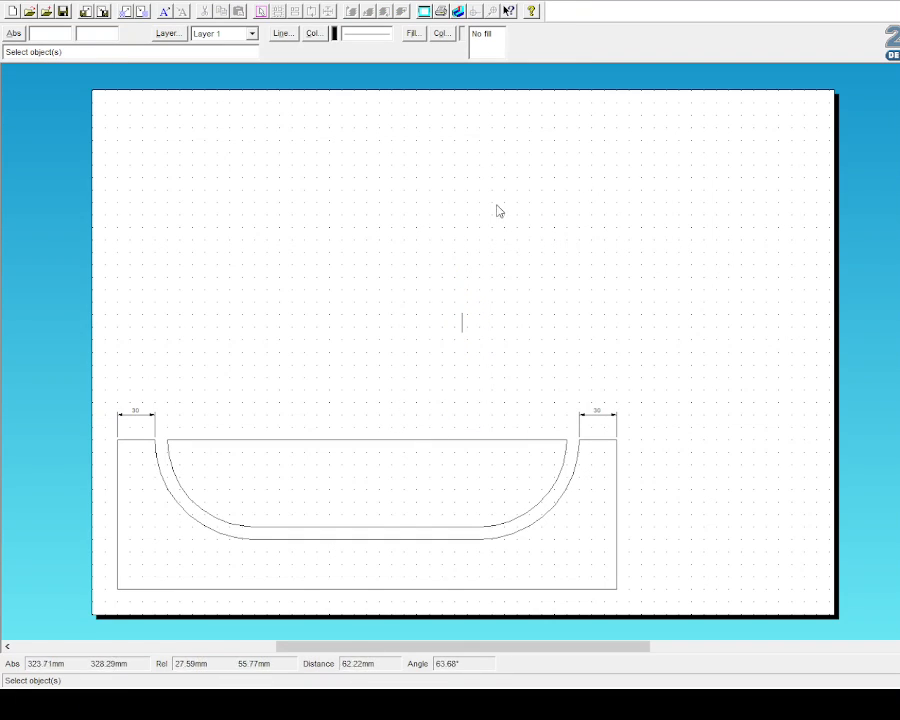
# Step: Draw a short horizontal line running right from the vertical line's top
pyautogui.click(35, 94)
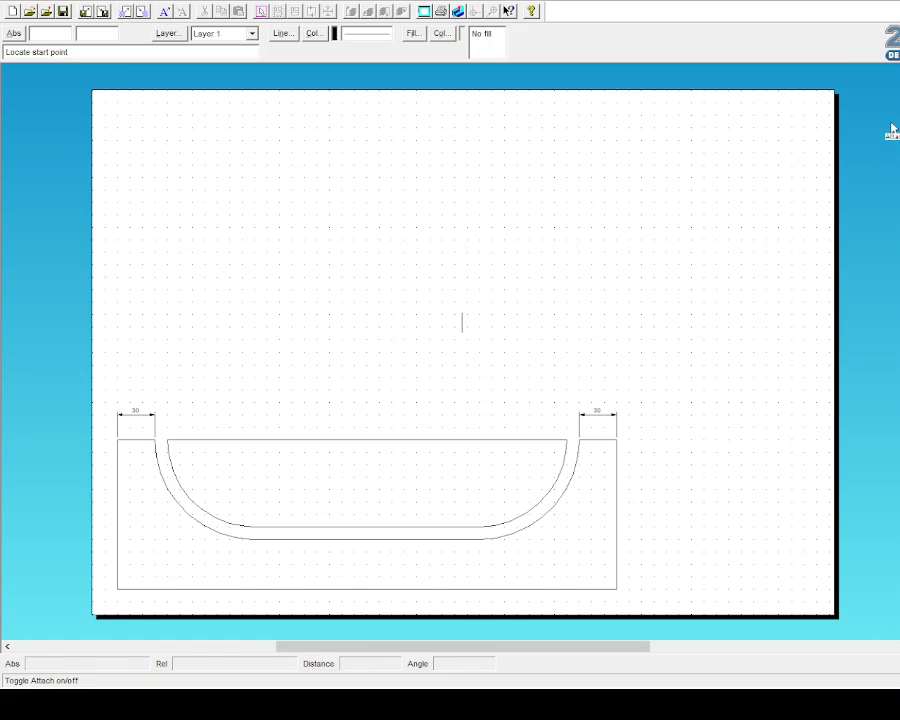
pyautogui.click(462, 316)
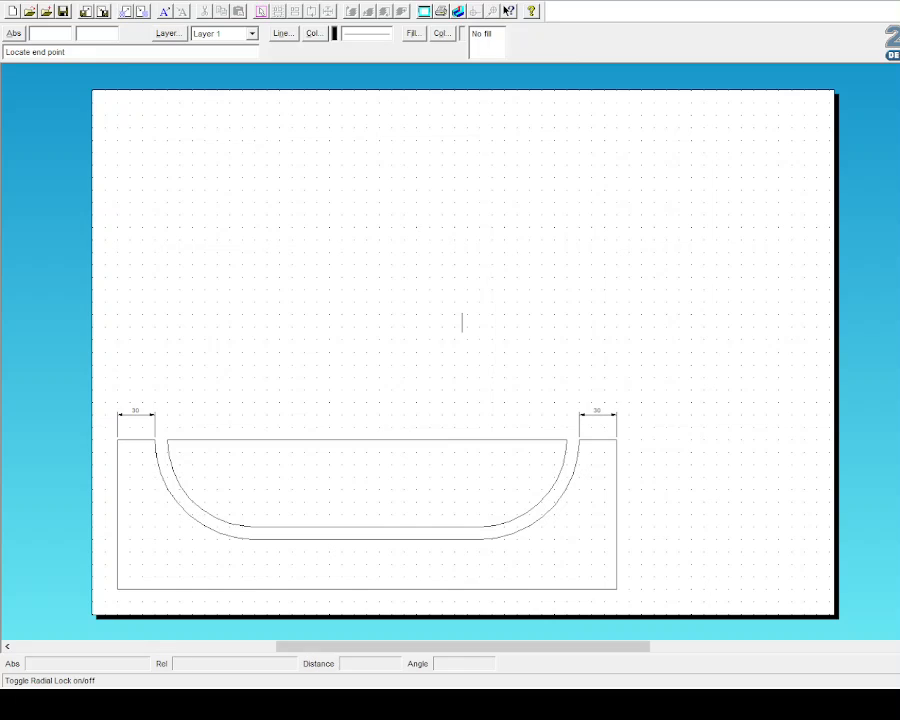
pyautogui.click(503, 313)
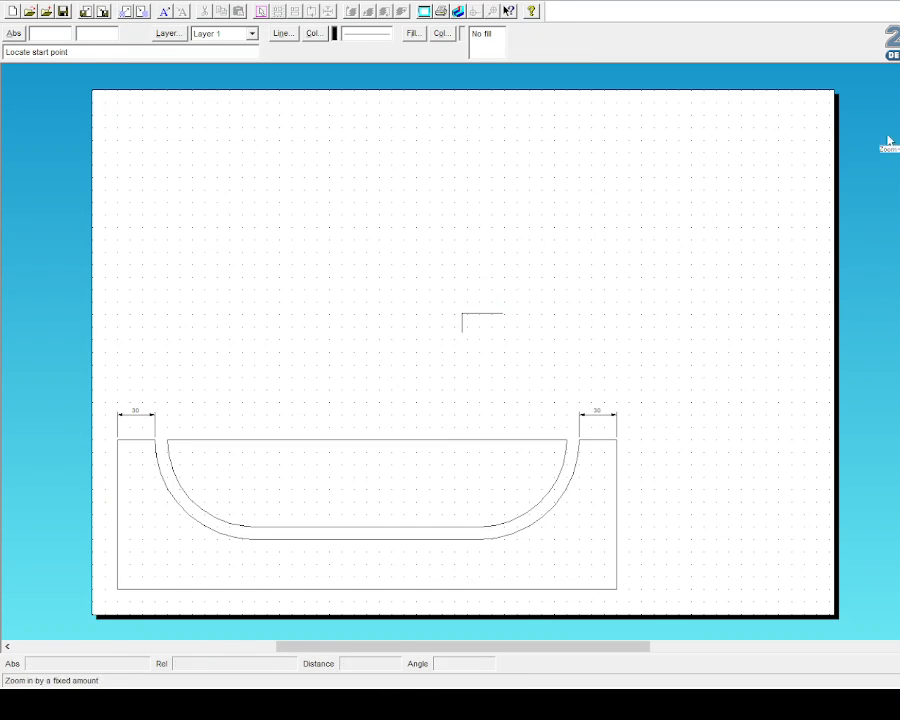
pyautogui.click(20, 84)
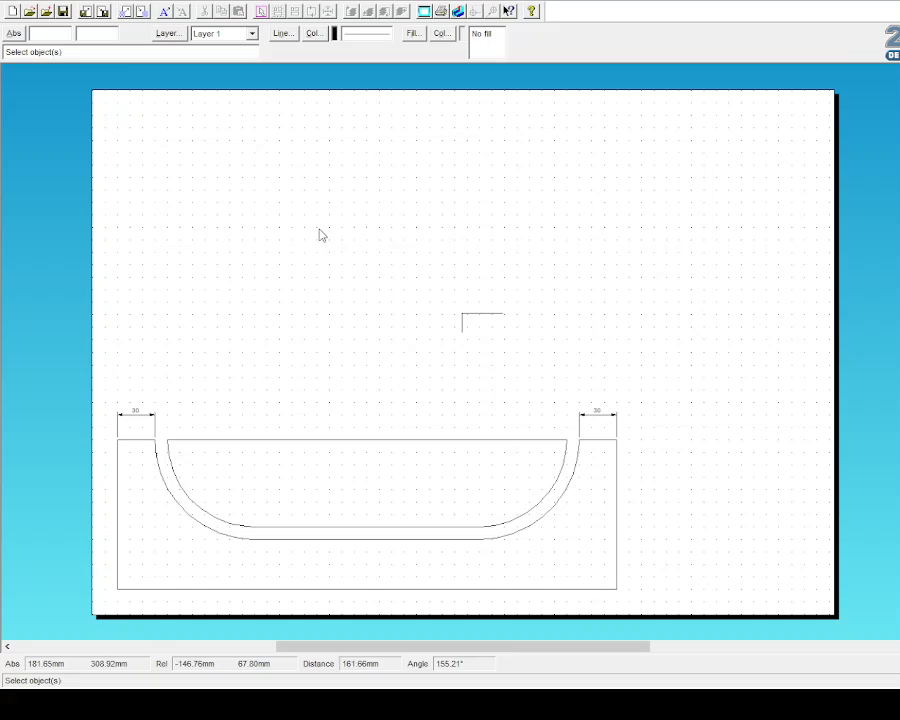
pyautogui.click(484, 314)
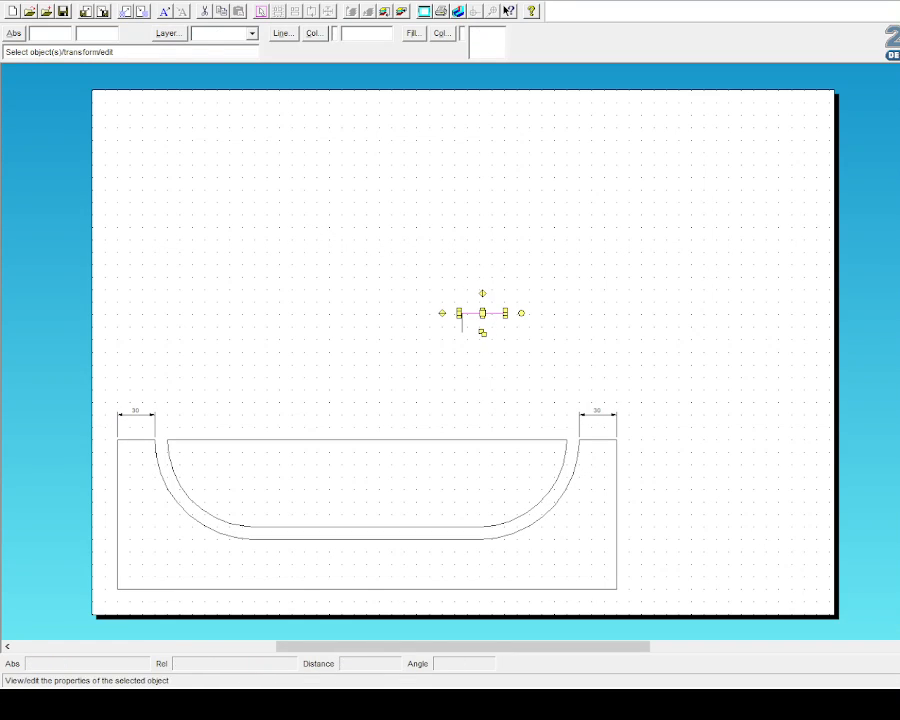
# Step: Adjust the horizontal line's properties and select the L-shaped pair of lines
pyautogui.click(897, 611)
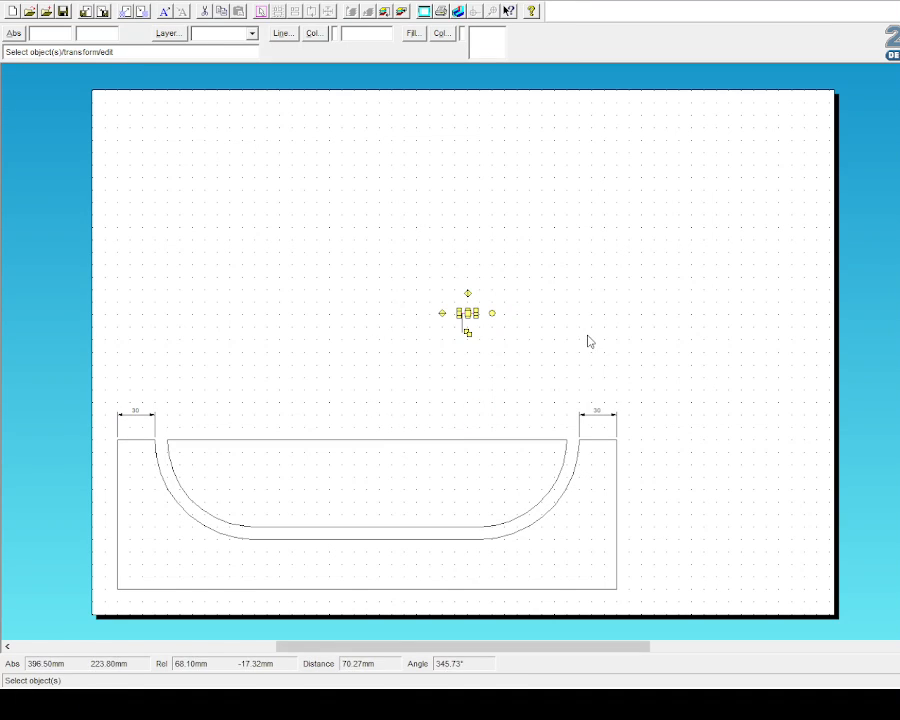
pyautogui.press('Delete')
pyautogui.moveTo(450, 298); pyautogui.dragTo(481, 364)
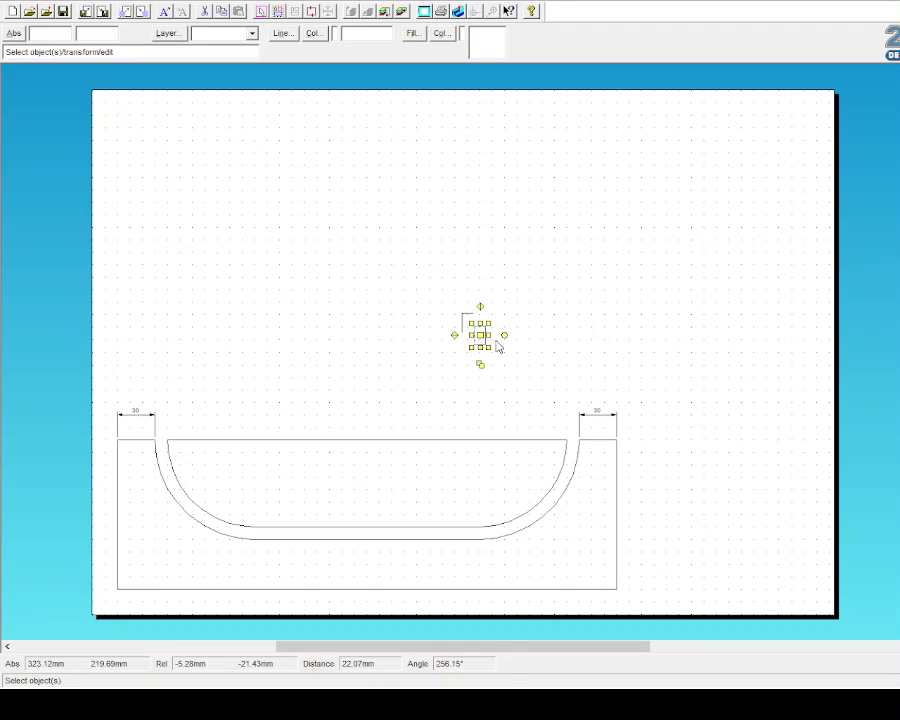
pyautogui.click(554, 340)
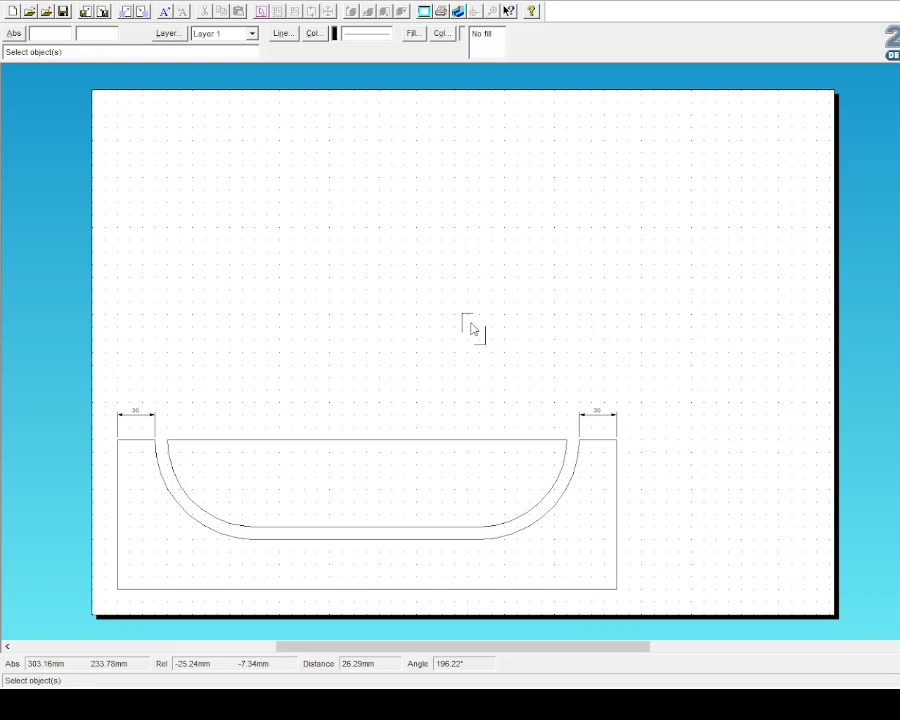
pyautogui.moveTo(471, 322); pyautogui.dragTo(502, 370)
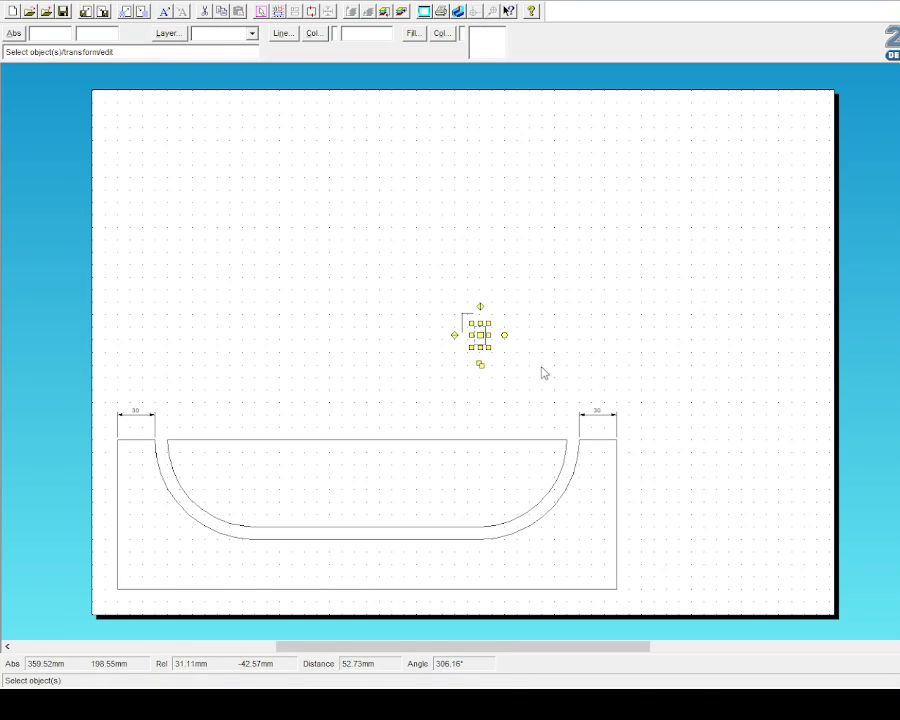
# Step: Copy the L-shaped lines from a reference point to close a small narrow rectangle
pyautogui.click(12, 201)
pyautogui.click(533, 313)
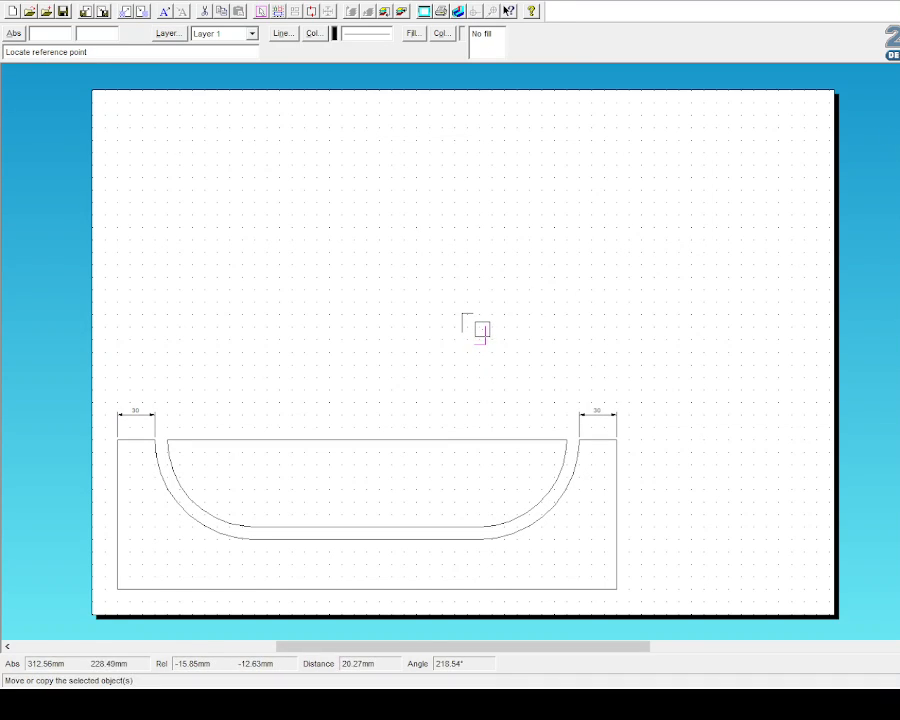
pyautogui.click(486, 327)
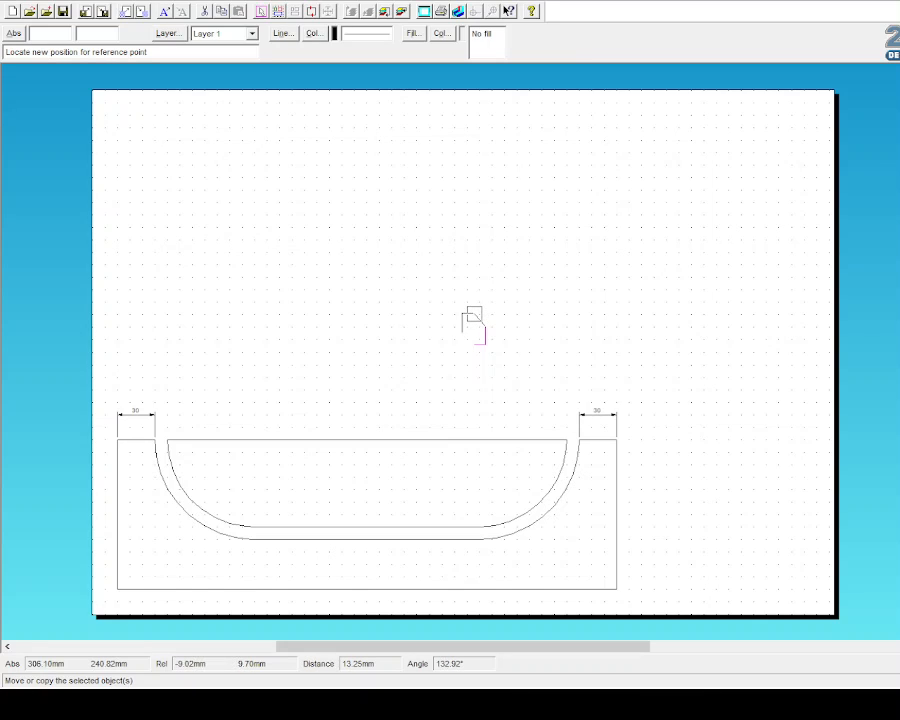
pyautogui.click(474, 314)
pyautogui.click(6, 72)
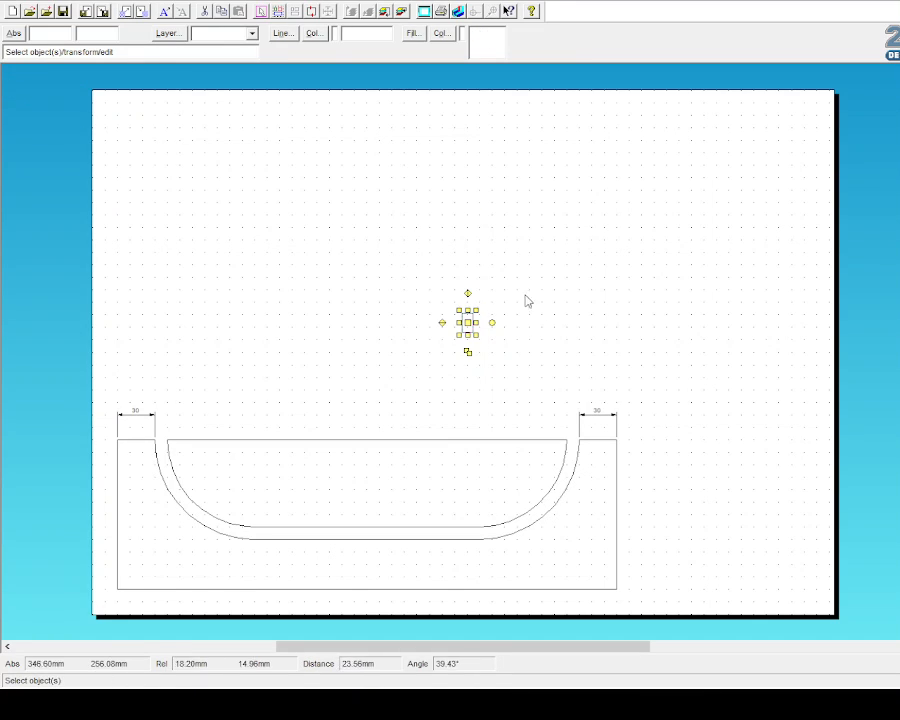
pyautogui.moveTo(430, 280); pyautogui.dragTo(492, 370)
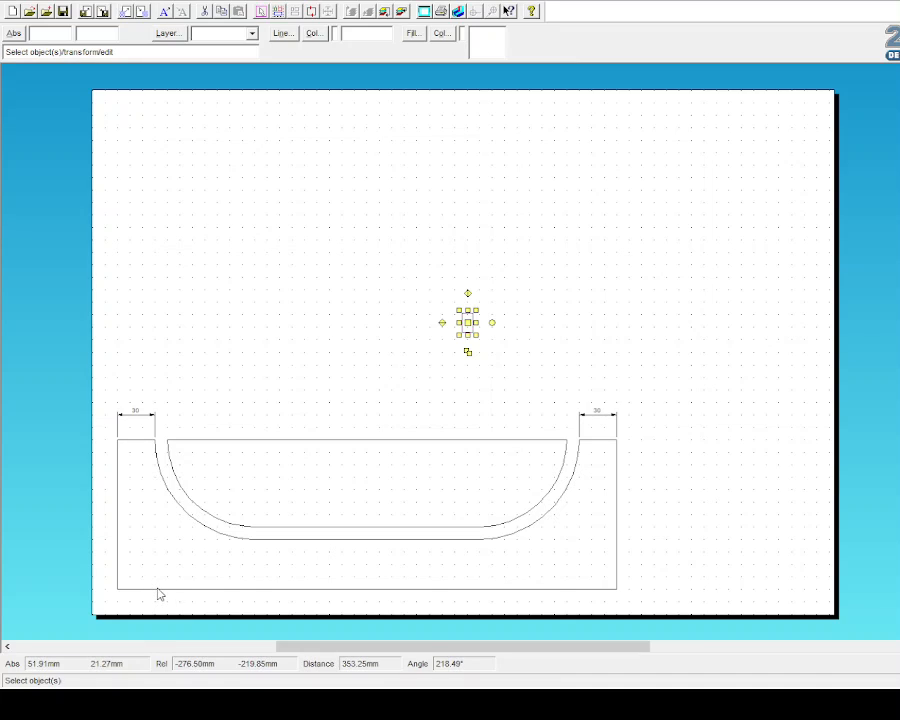
# Step: Draw the corner-to-corner bottom edge plus three short upright slot lines at left, middle and right
pyautogui.click(38, 79)
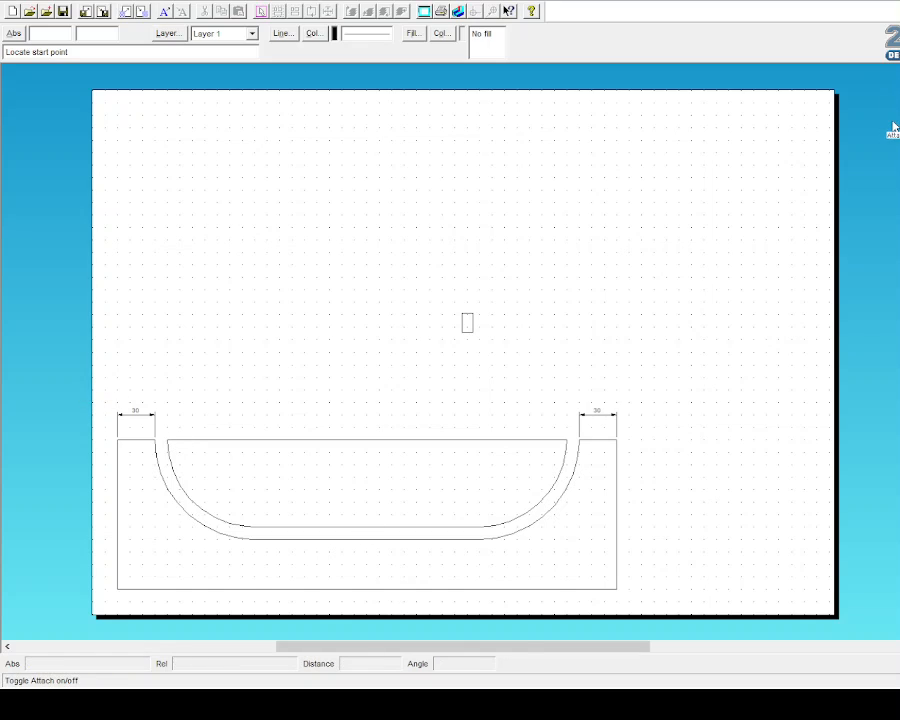
pyautogui.click(155, 589)
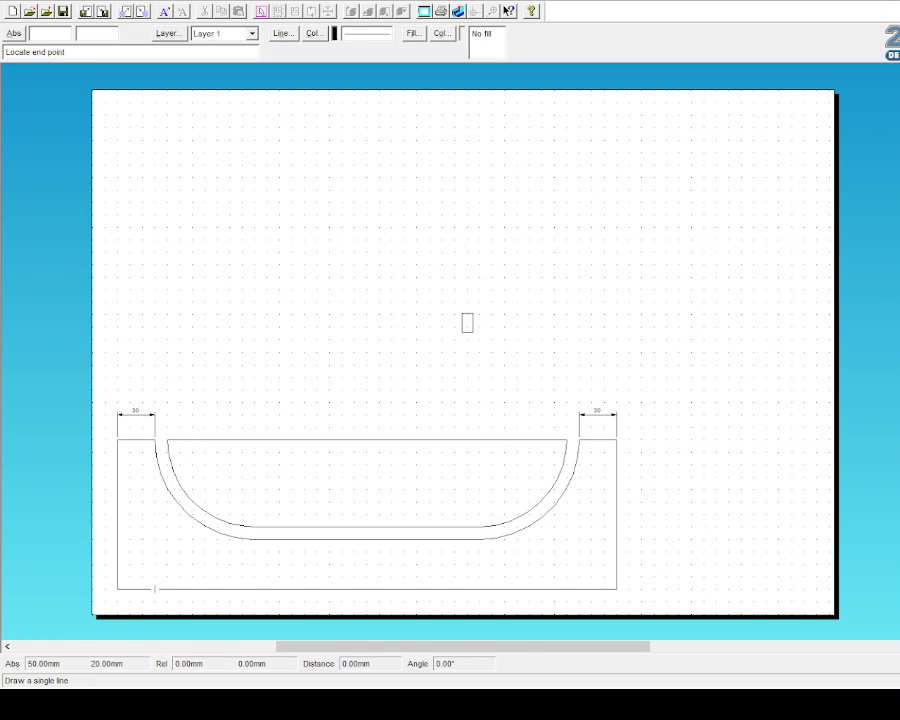
pyautogui.click(155, 565)
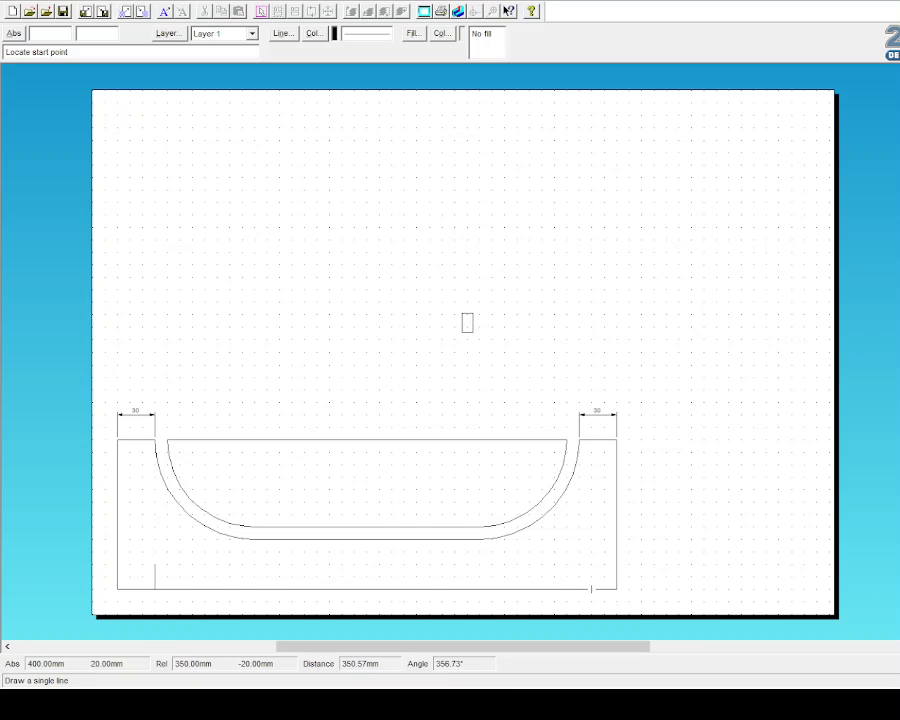
pyautogui.click(579, 589)
pyautogui.click(579, 565)
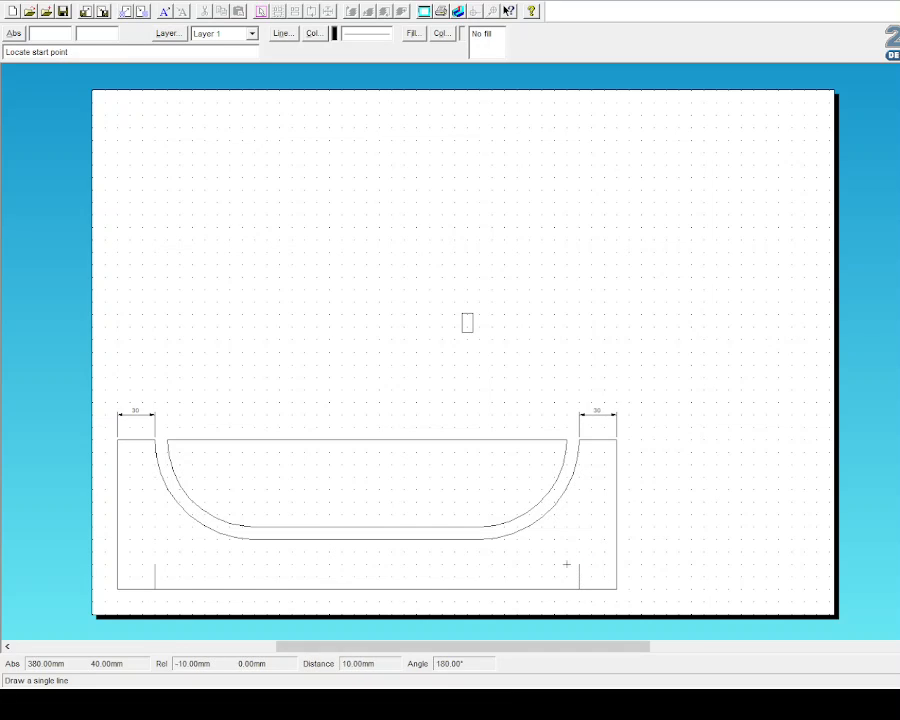
pyautogui.click(117, 589)
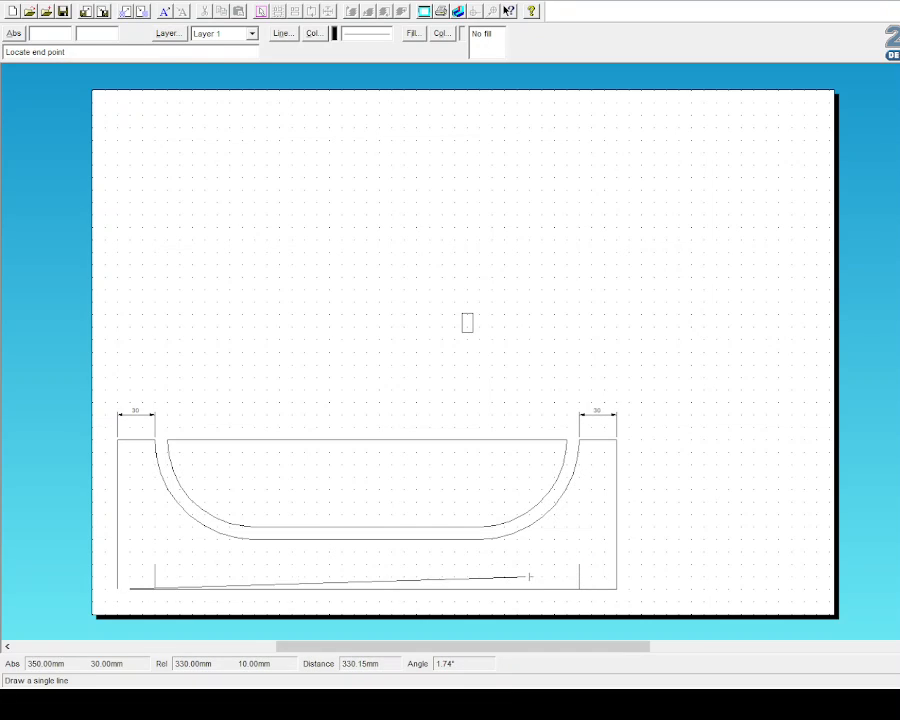
pyautogui.click(366, 589)
pyautogui.click(366, 564)
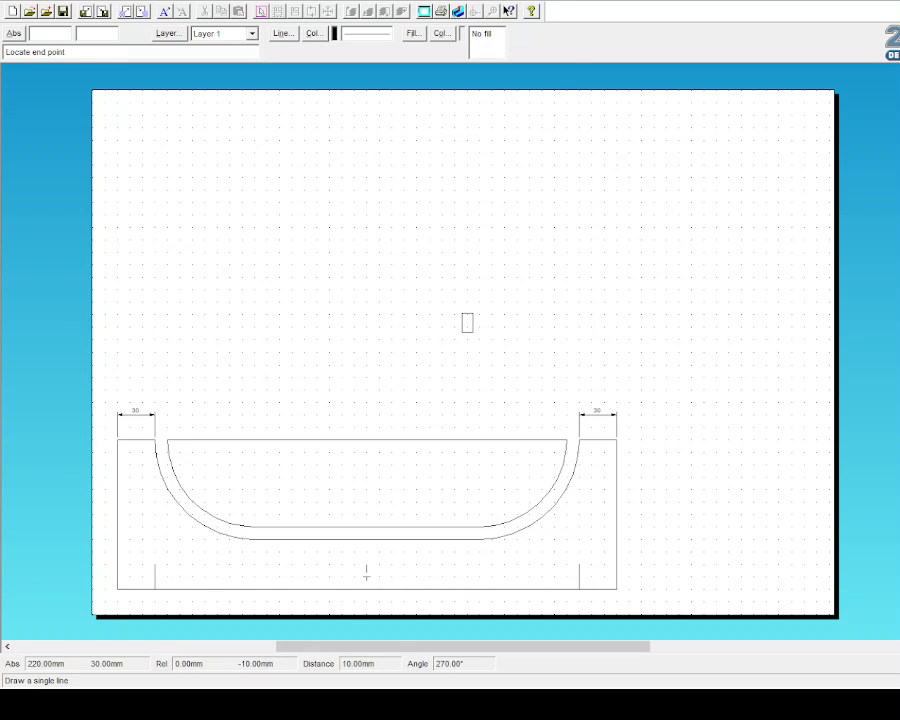
pyautogui.click(366, 589)
pyautogui.press('Escape')
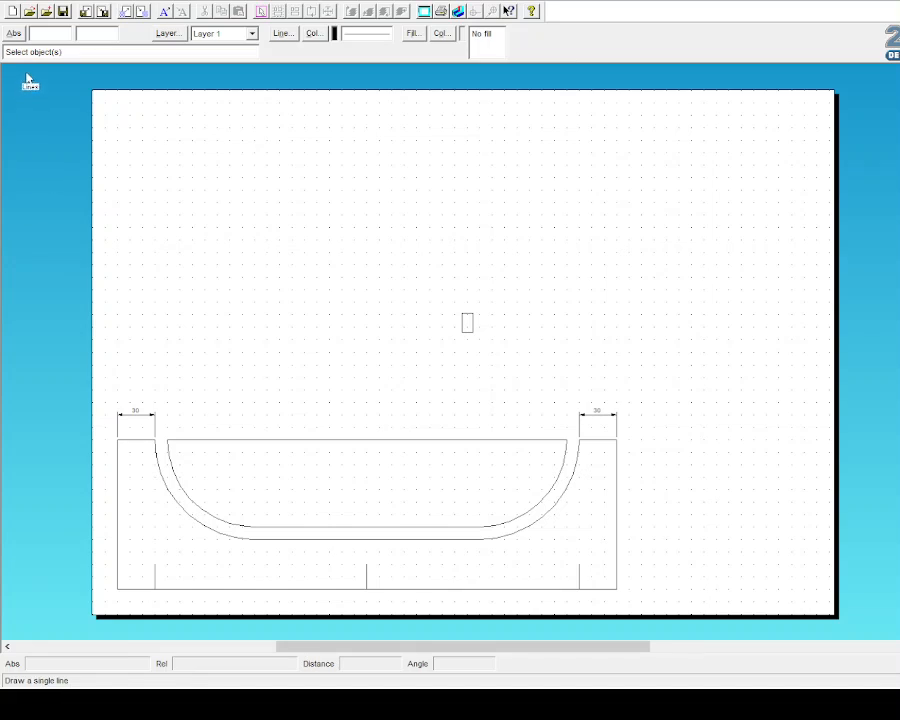
# Step: Select and then deselect the small rectangle near the page centre
pyautogui.click(58, 268)
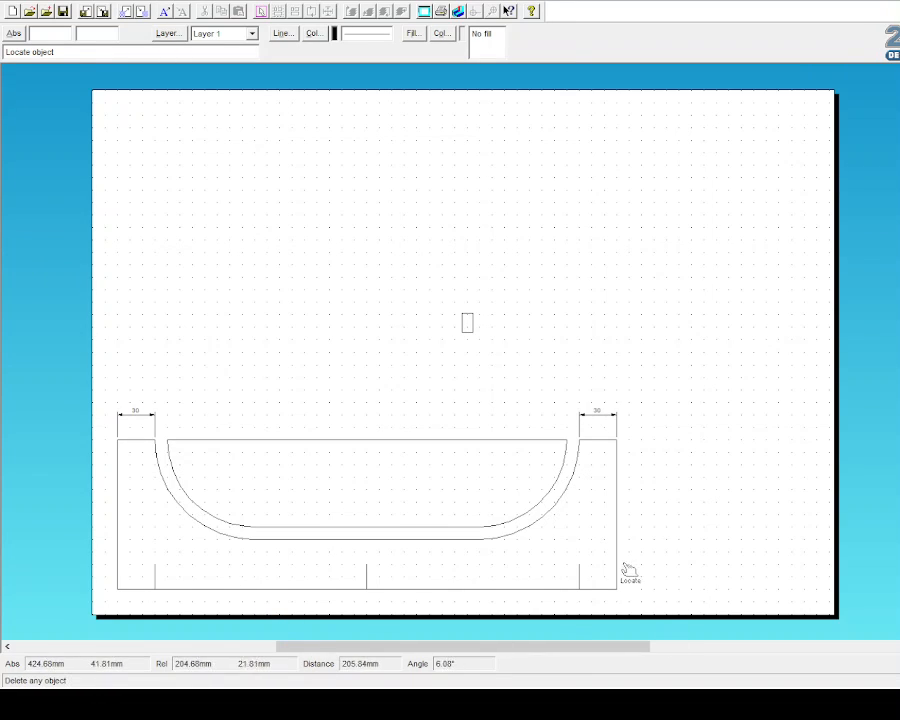
pyautogui.click(5, 86)
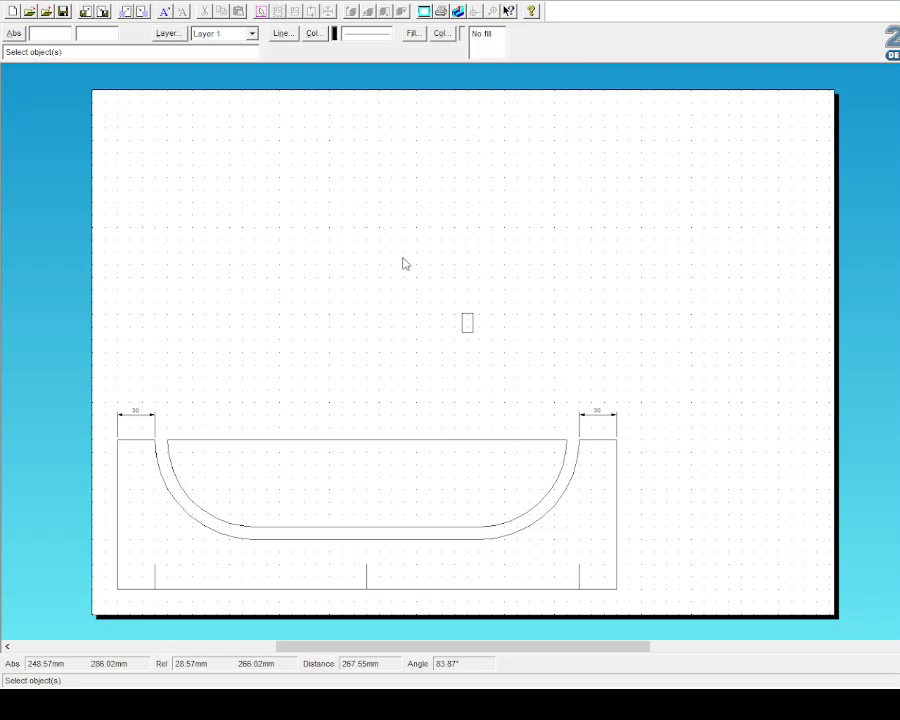
pyautogui.moveTo(451, 302); pyautogui.dragTo(494, 357)
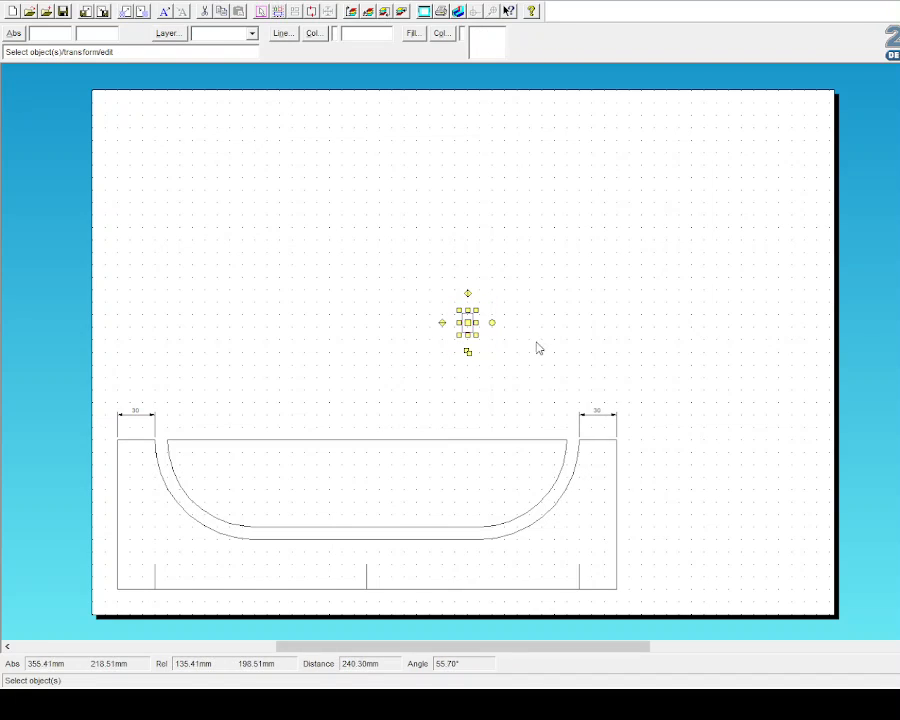
pyautogui.click(492, 338)
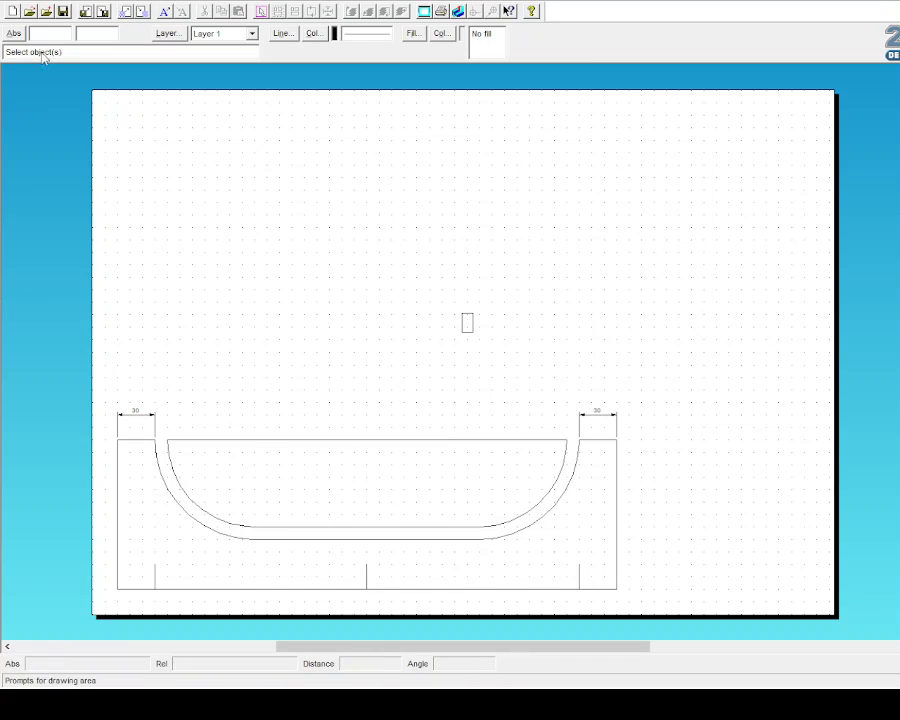
# Step: Draw short slot lines hanging down from the top edge at left, middle and right
pyautogui.click(38, 84)
pyautogui.click(230, 440)
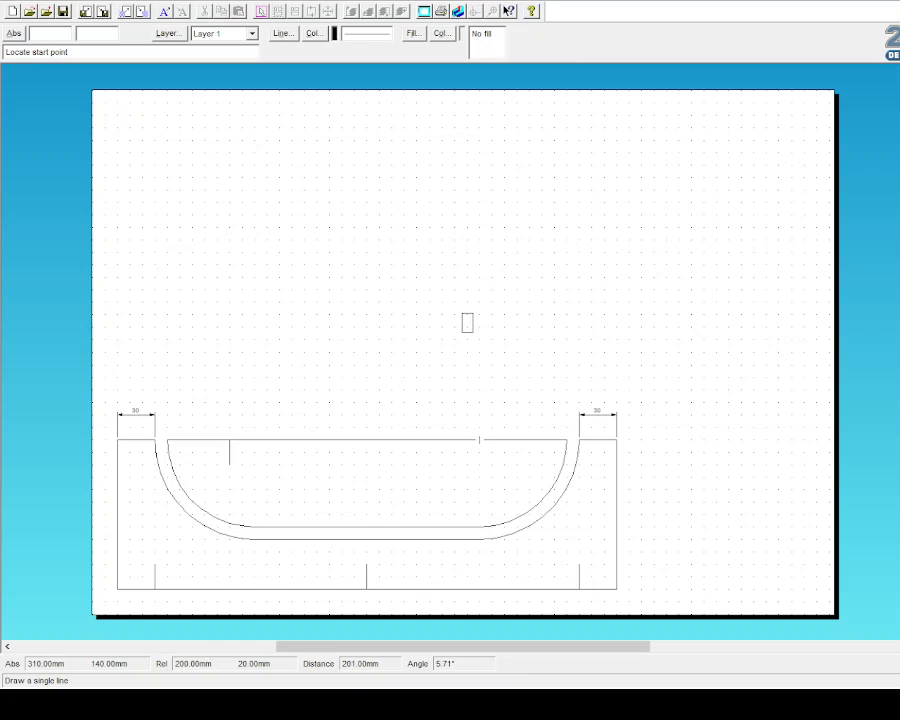
pyautogui.click(504, 440)
pyautogui.click(504, 465)
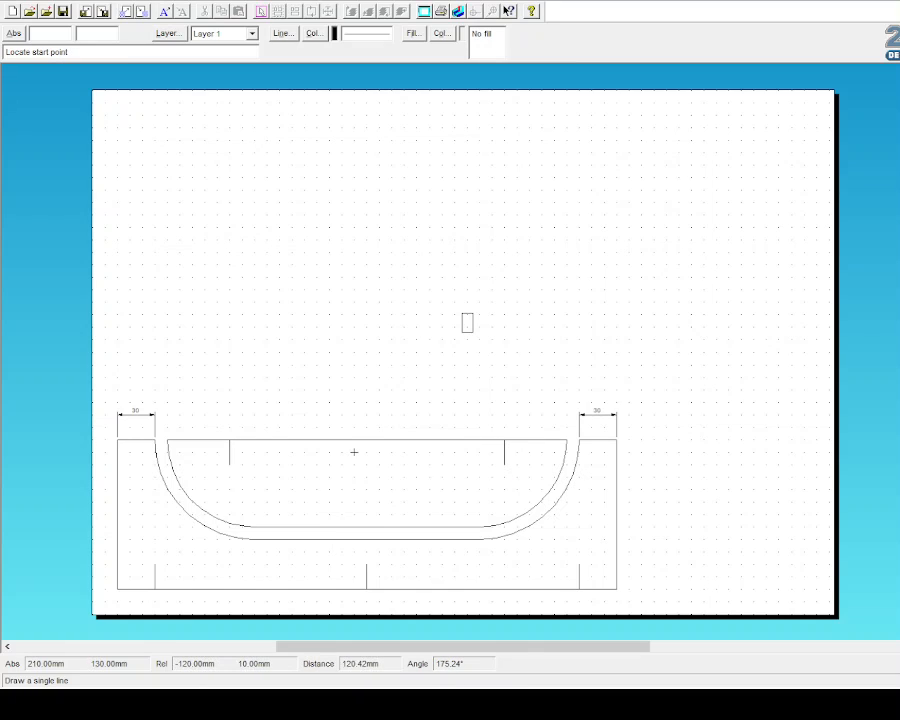
pyautogui.click(366, 440)
pyautogui.click(366, 465)
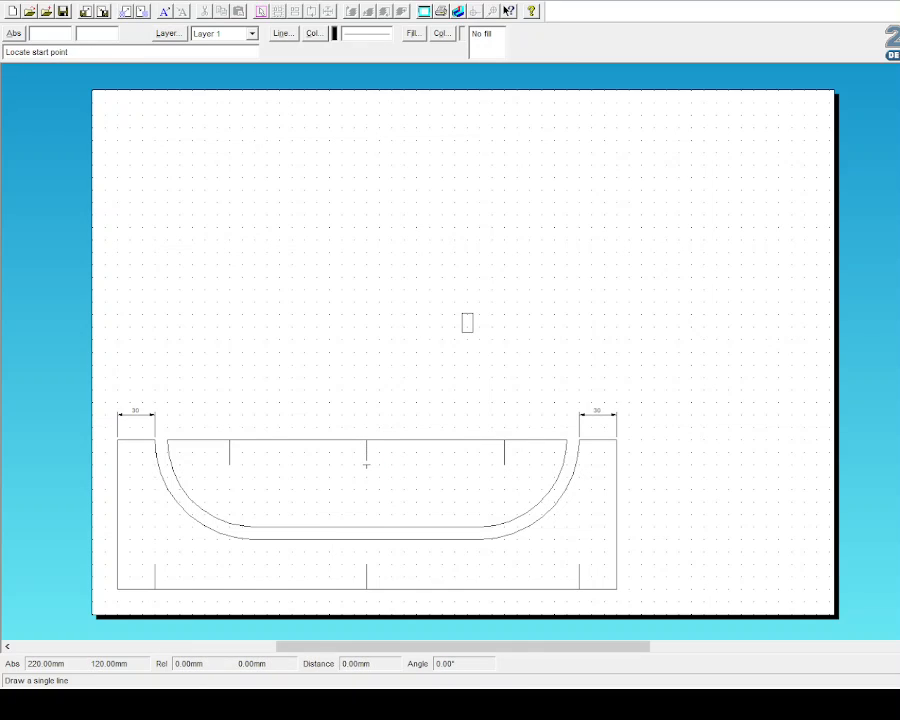
pyautogui.press('Escape')
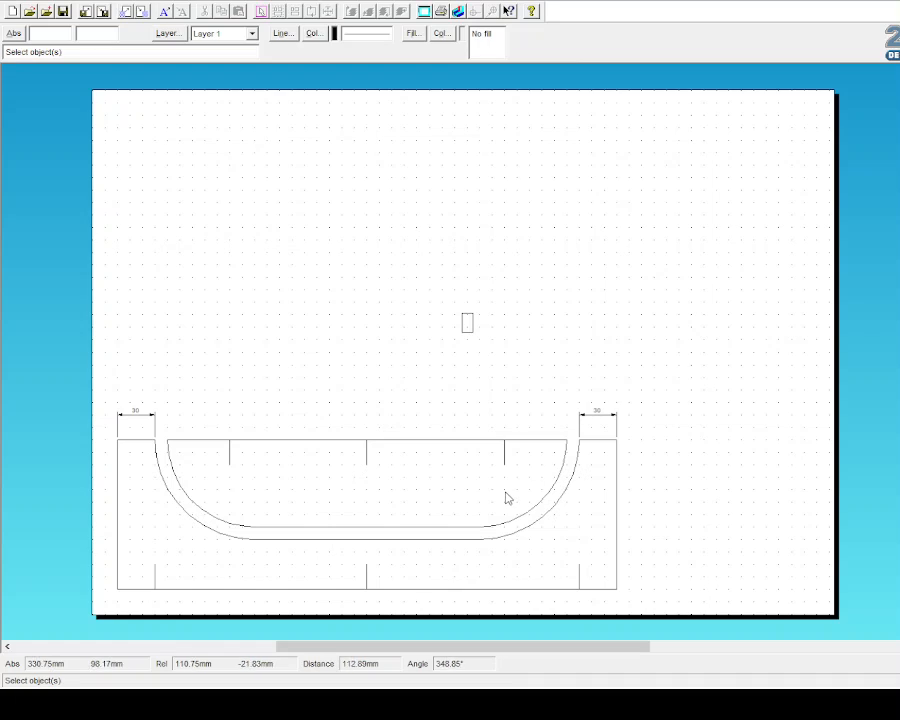
# Step: Delete the cut-out's top line, the panel's outer sides and bottom edge, and leftover dashes
pyautogui.click(35, 262)
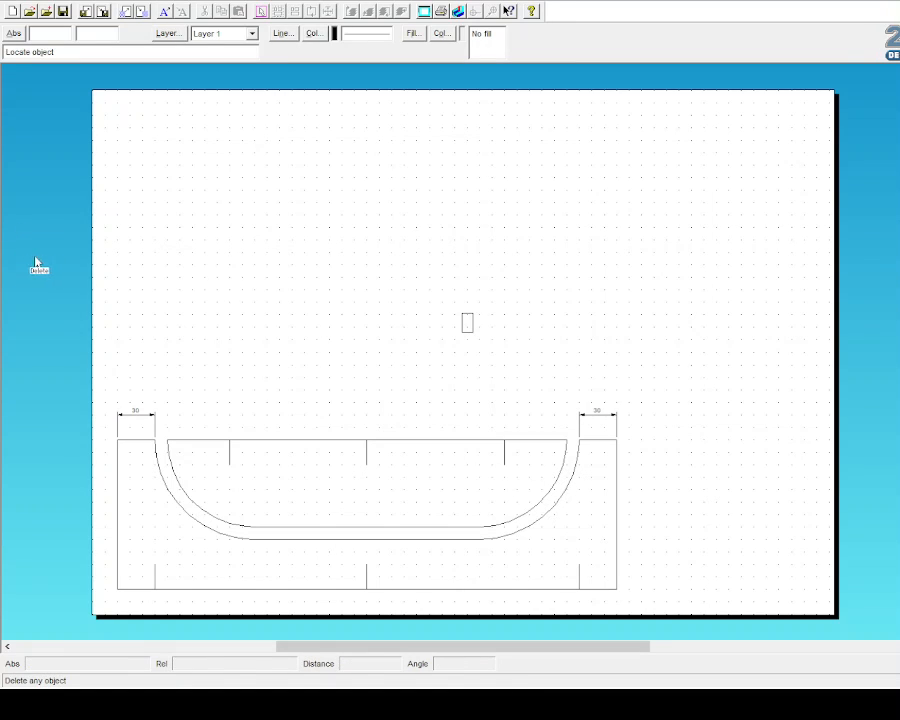
pyautogui.click(310, 441)
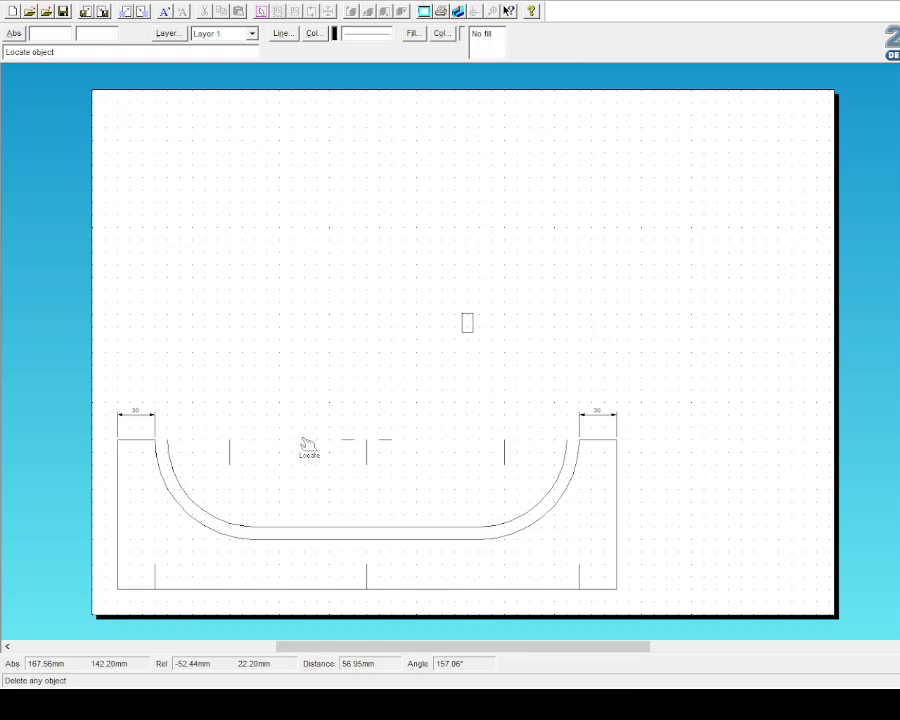
pyautogui.click(300, 590)
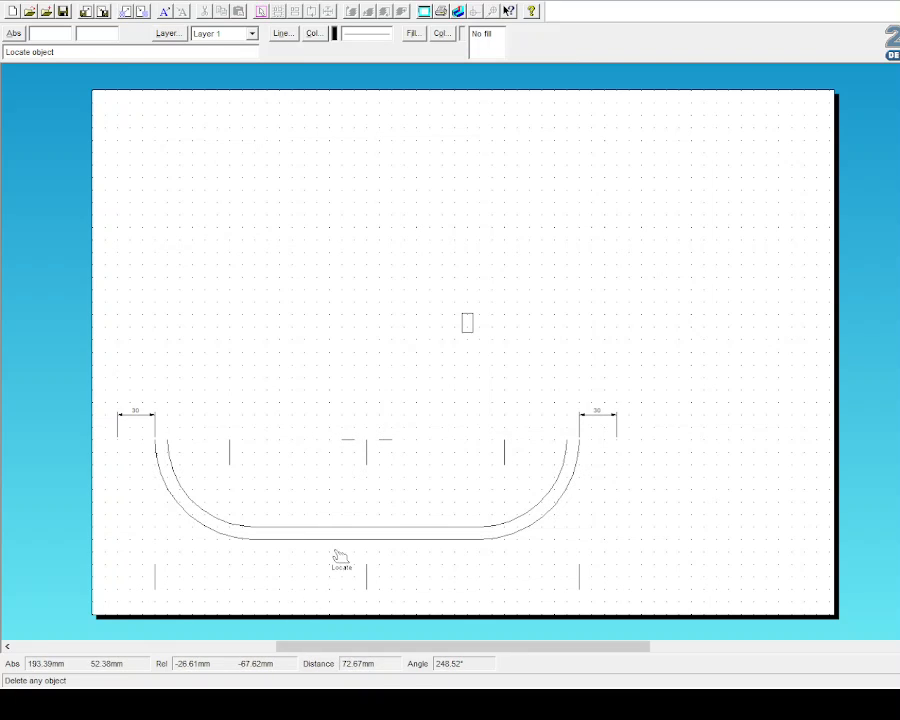
pyautogui.click(352, 441)
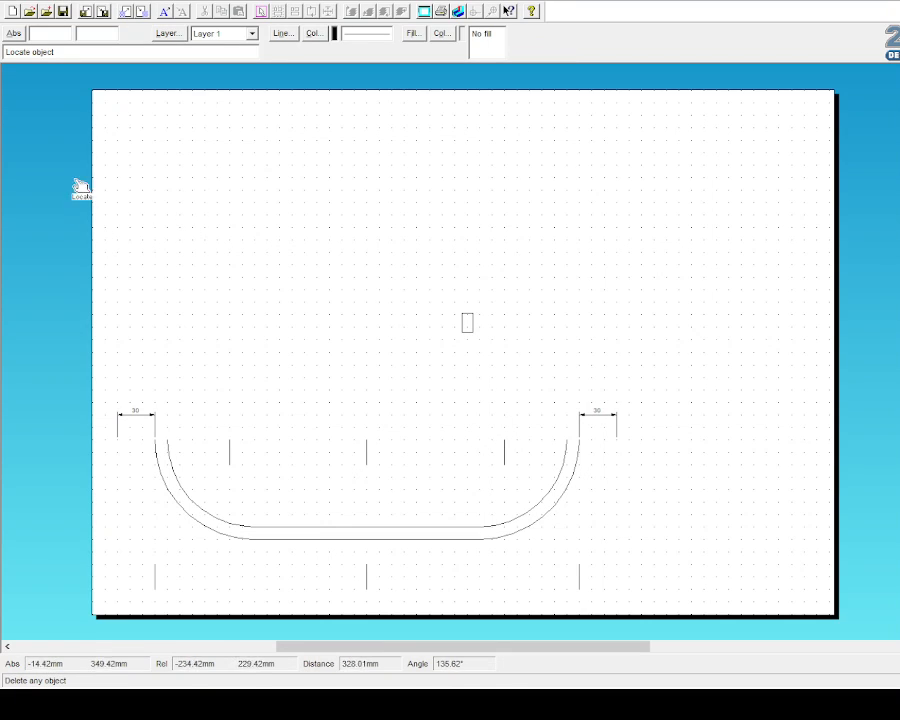
pyautogui.click(38, 156)
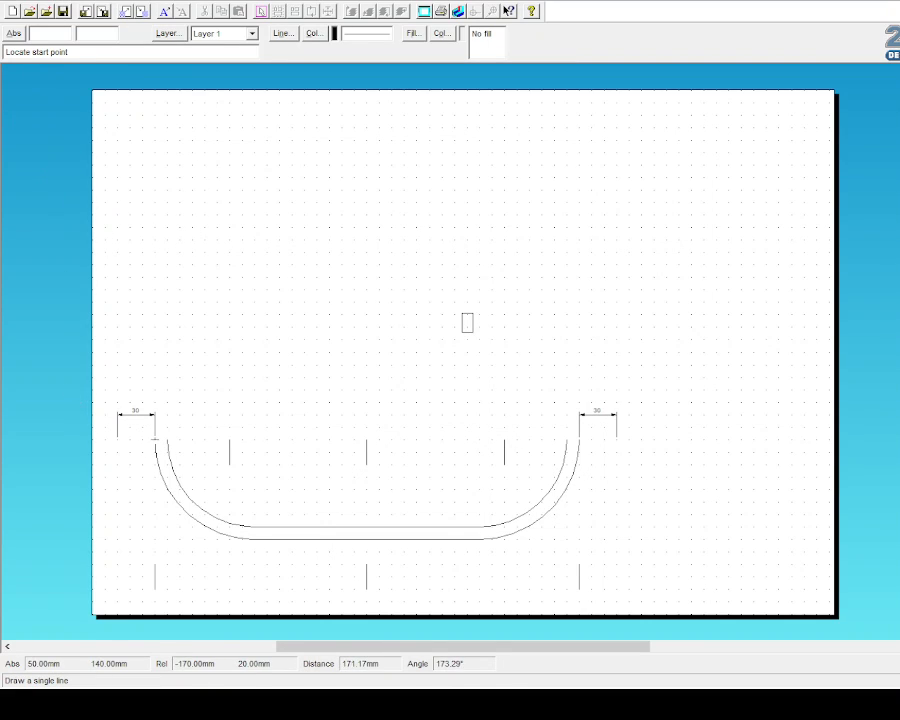
# Step: Redraw the 30 mm tops and outer sides of the left and right end tabs
pyautogui.click(154, 438)
pyautogui.click(117, 438)
pyautogui.click(117, 589)
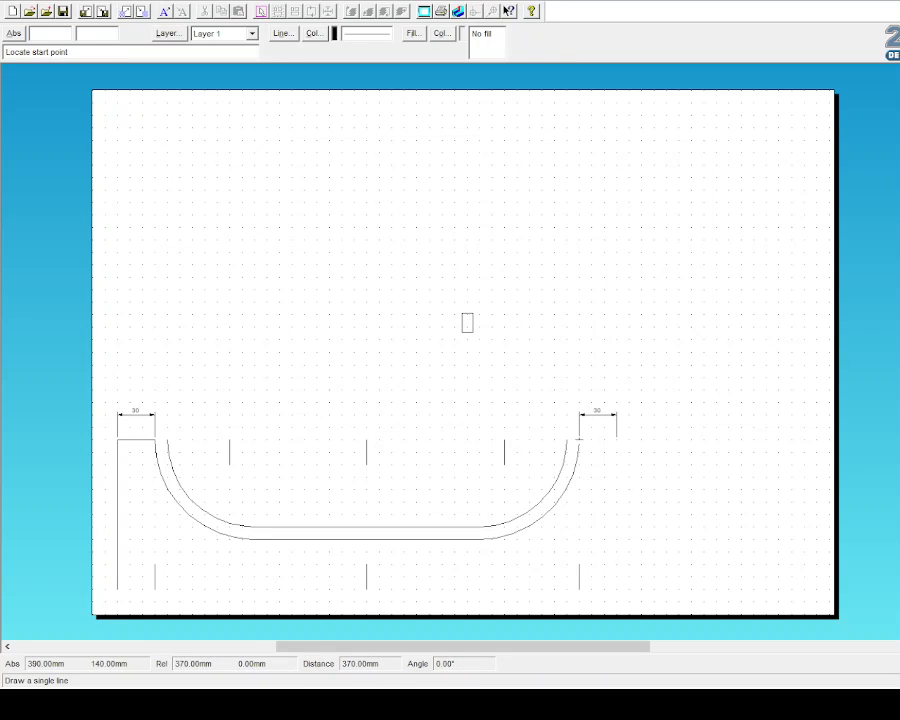
pyautogui.click(579, 439)
pyautogui.click(616, 438)
pyautogui.click(616, 438)
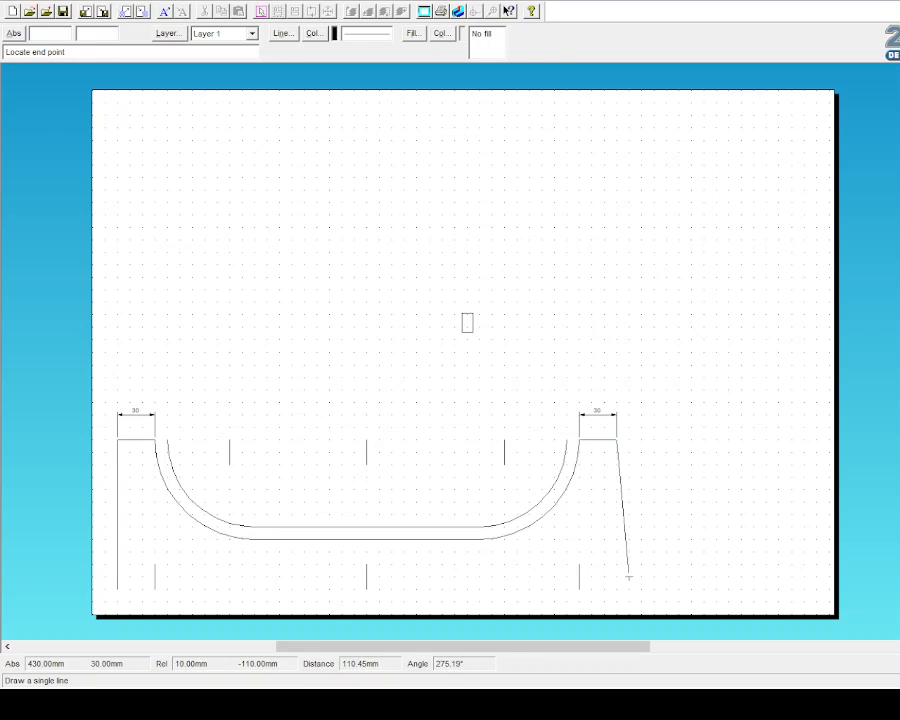
pyautogui.click(616, 589)
pyautogui.press('Escape')
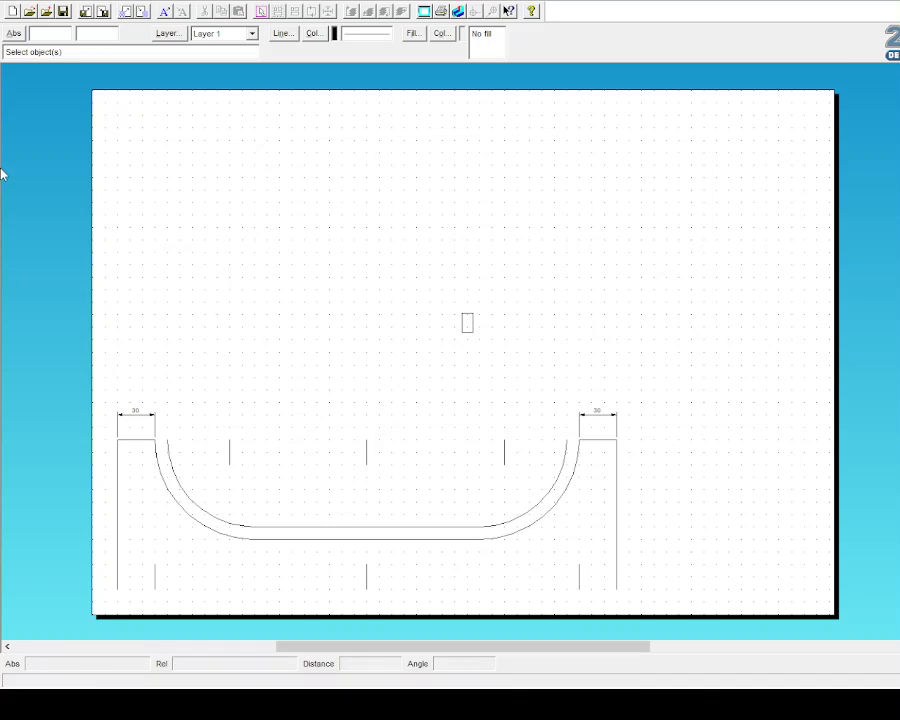
# Step: Make three staggered offset copies of the small rectangle
pyautogui.moveTo(456, 293); pyautogui.dragTo(502, 366)
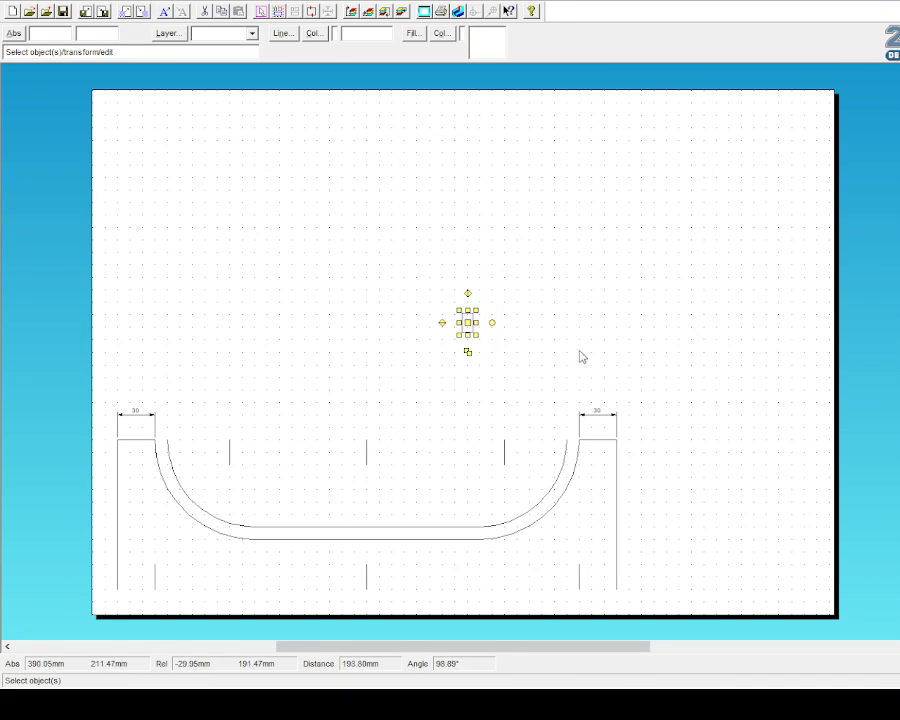
pyautogui.click(468, 354)
pyautogui.click(480, 367)
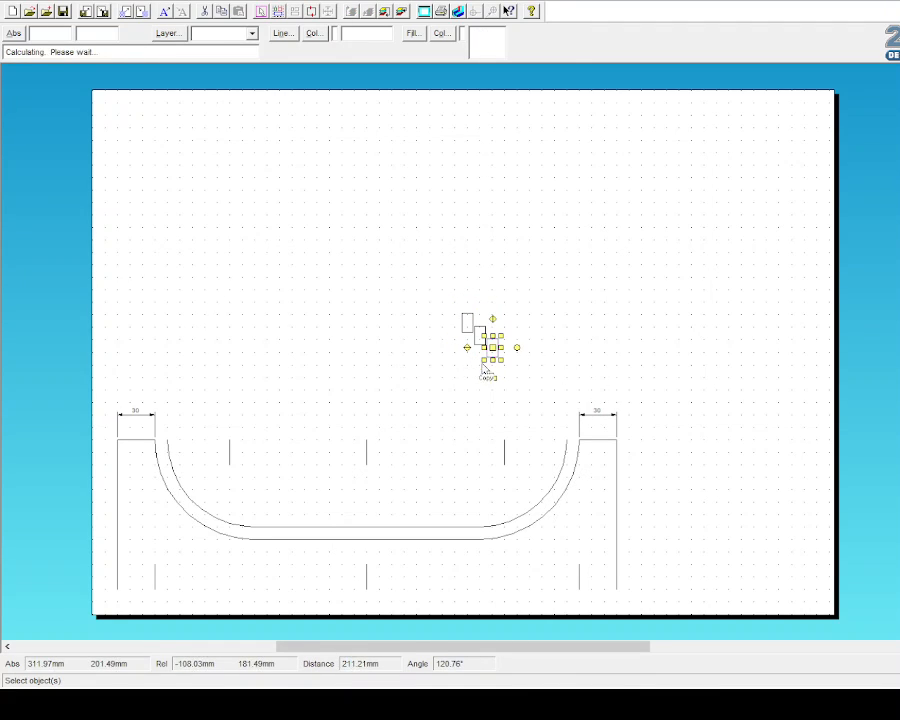
pyautogui.click(492, 381)
# Step: Add two more offset copies of the slot rectangle and move the top-left one to the panel's bottom-left slot
pyautogui.click(504, 388)
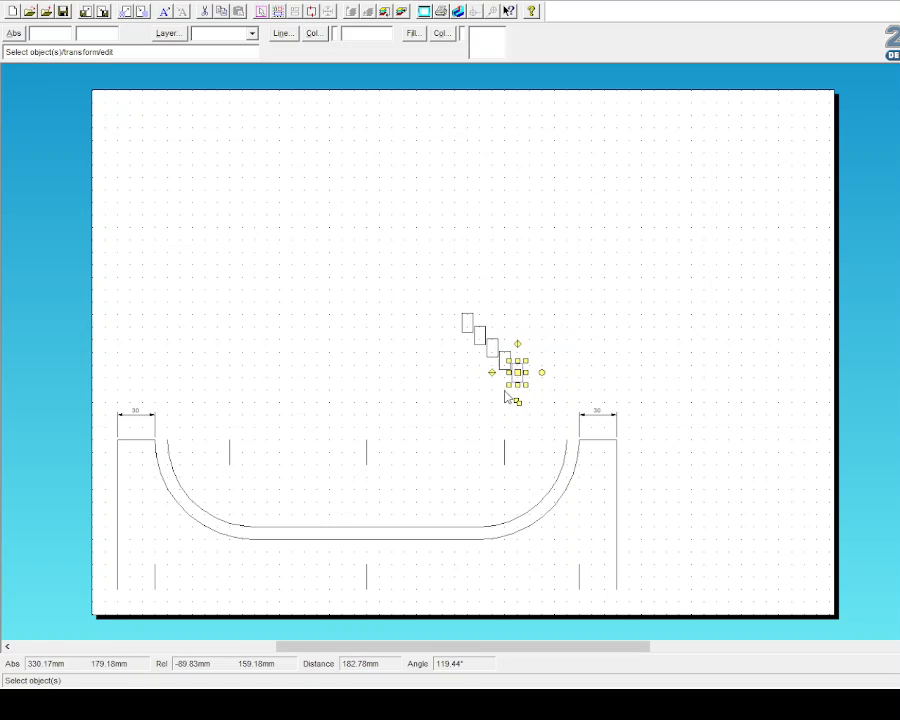
pyautogui.click(518, 403)
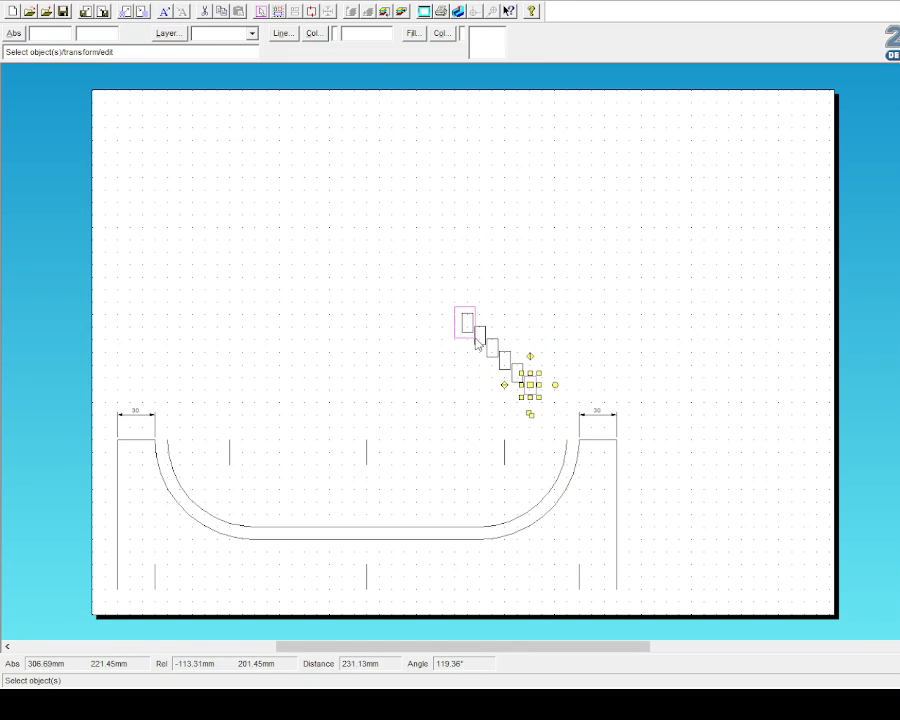
pyautogui.click(467, 324)
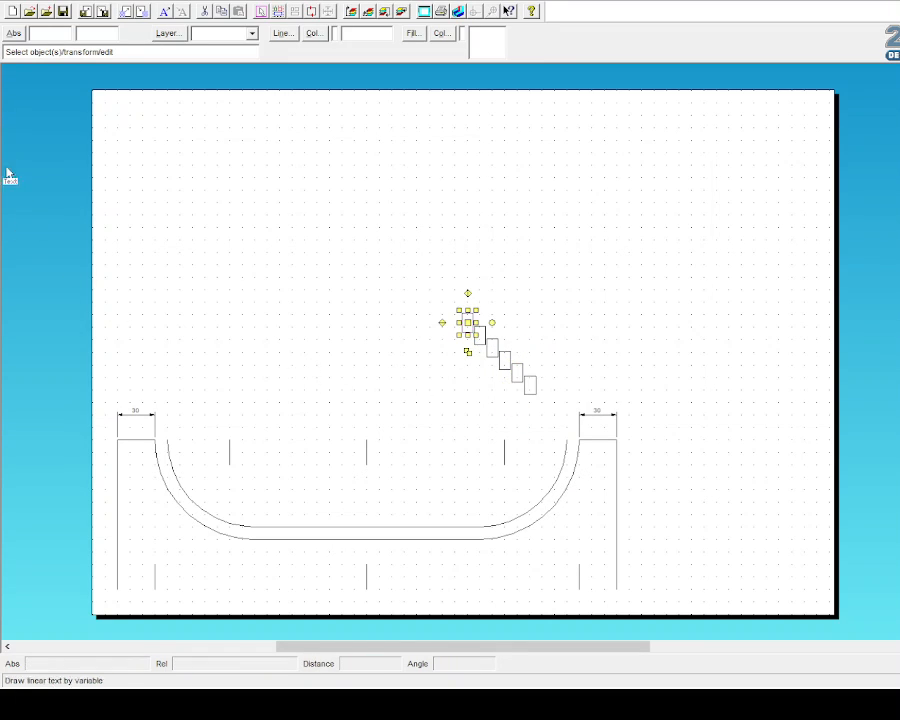
pyautogui.click(10, 198)
pyautogui.click(530, 314)
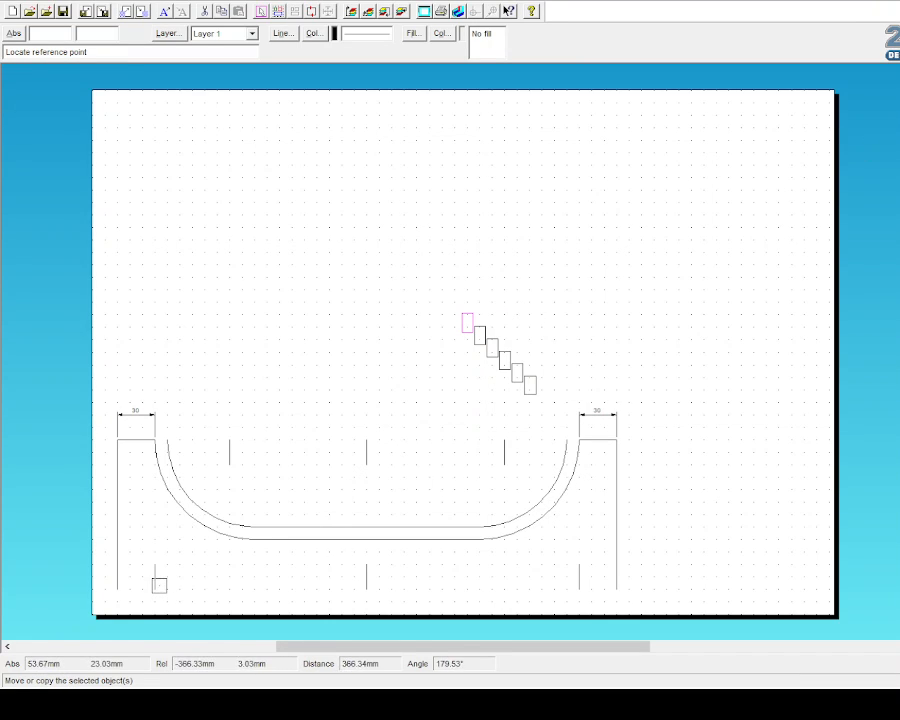
pyautogui.click(462, 331)
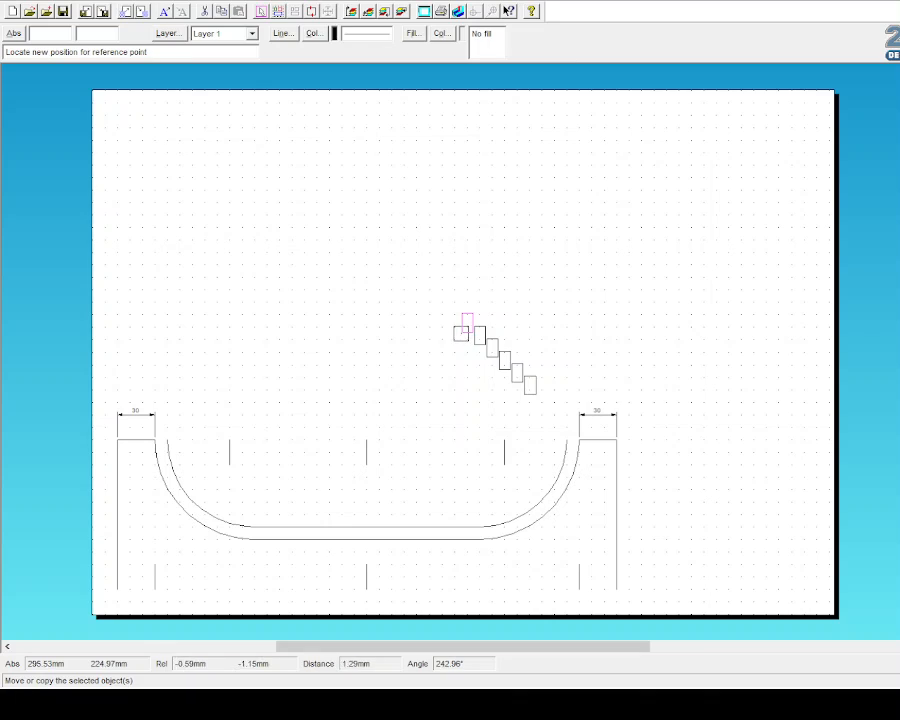
pyautogui.click(153, 592)
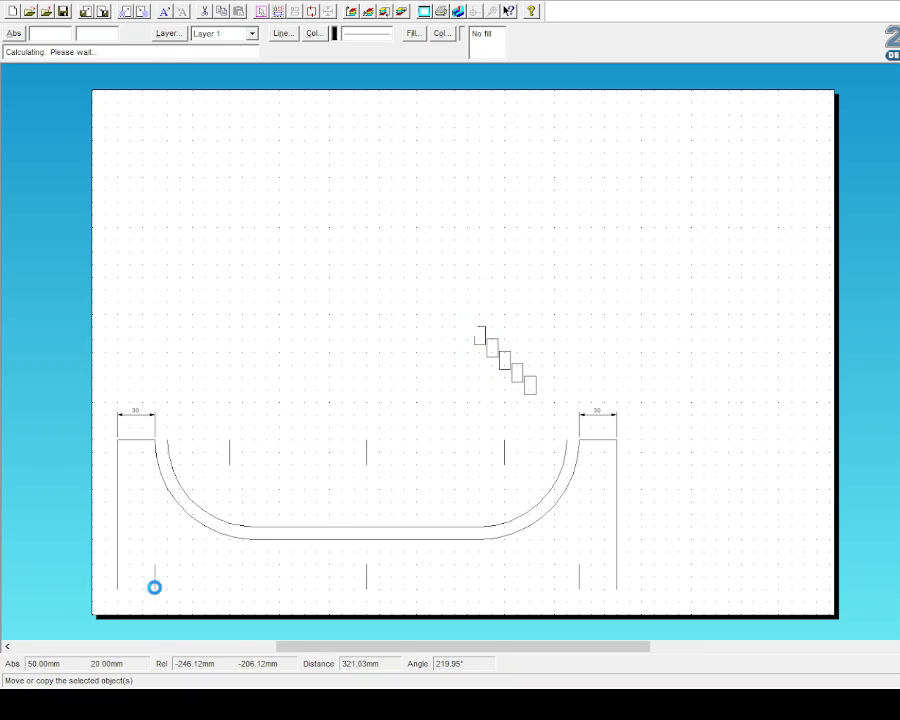
pyautogui.press('Escape')
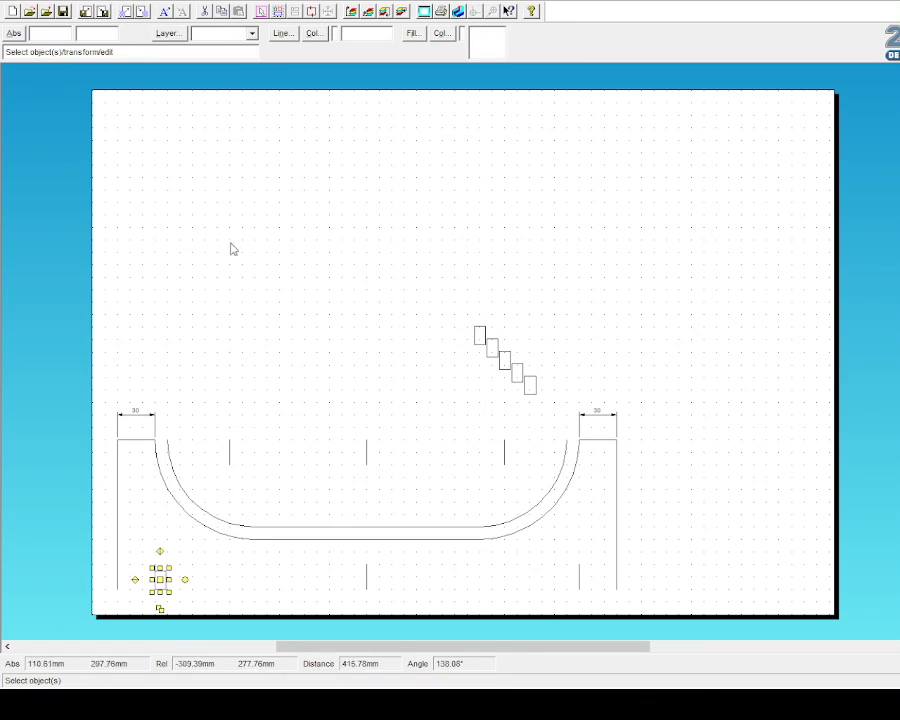
# Step: Move the top staircase rectangle to the bottom-centre slot
pyautogui.click(479, 334)
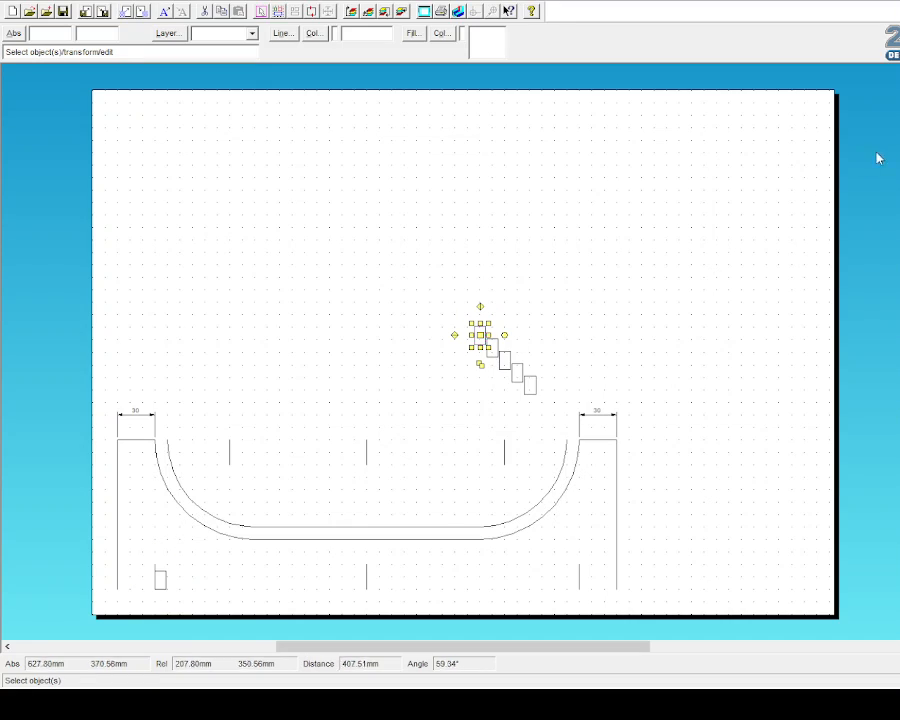
pyautogui.click(9, 210)
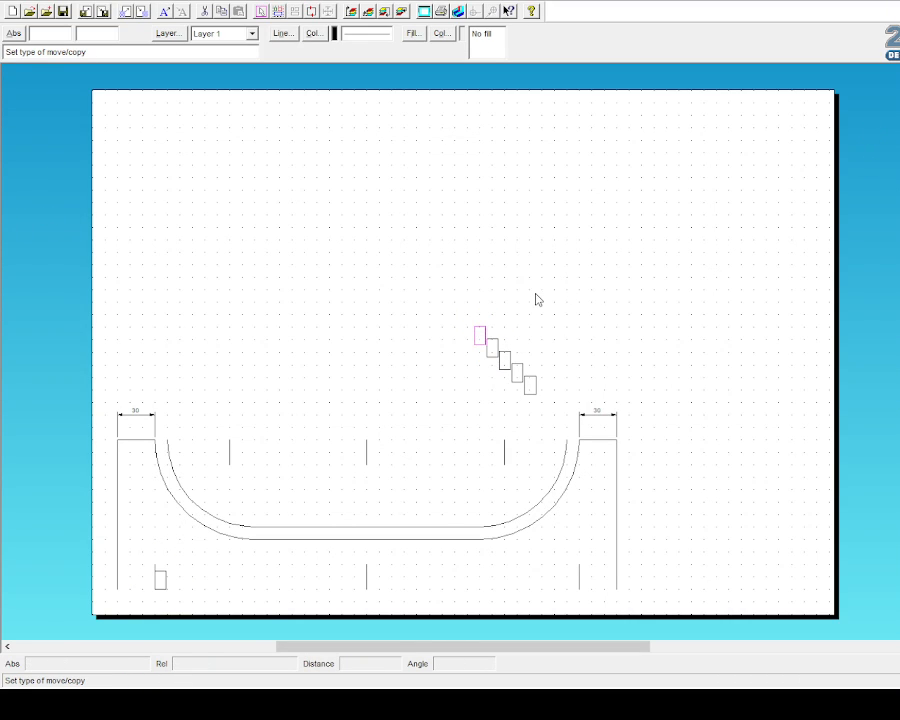
pyautogui.click(519, 320)
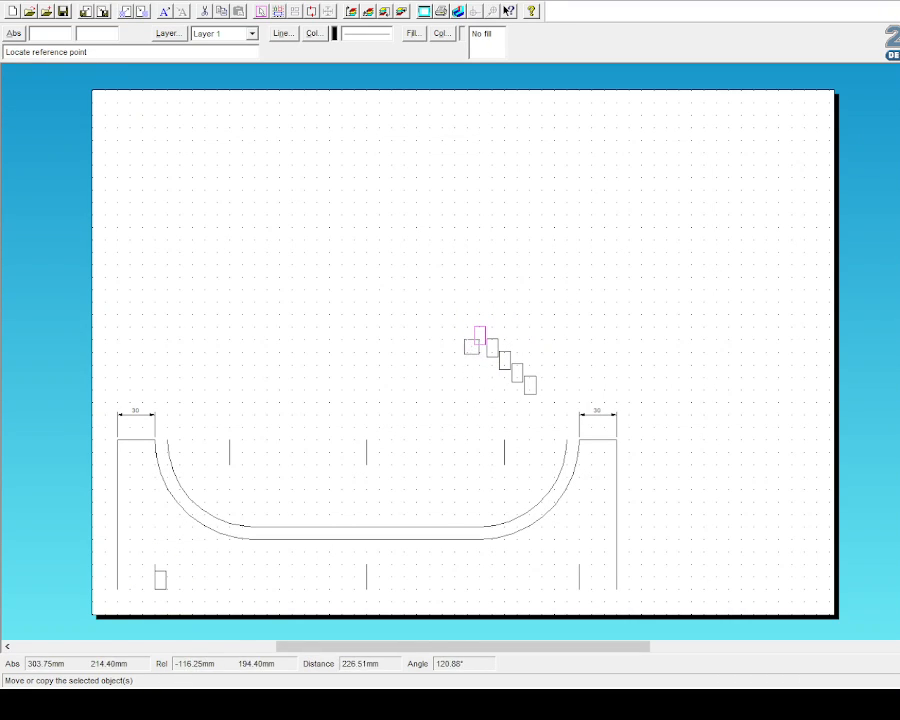
pyautogui.click(474, 345)
pyautogui.press('Escape')
pyautogui.press('Escape')
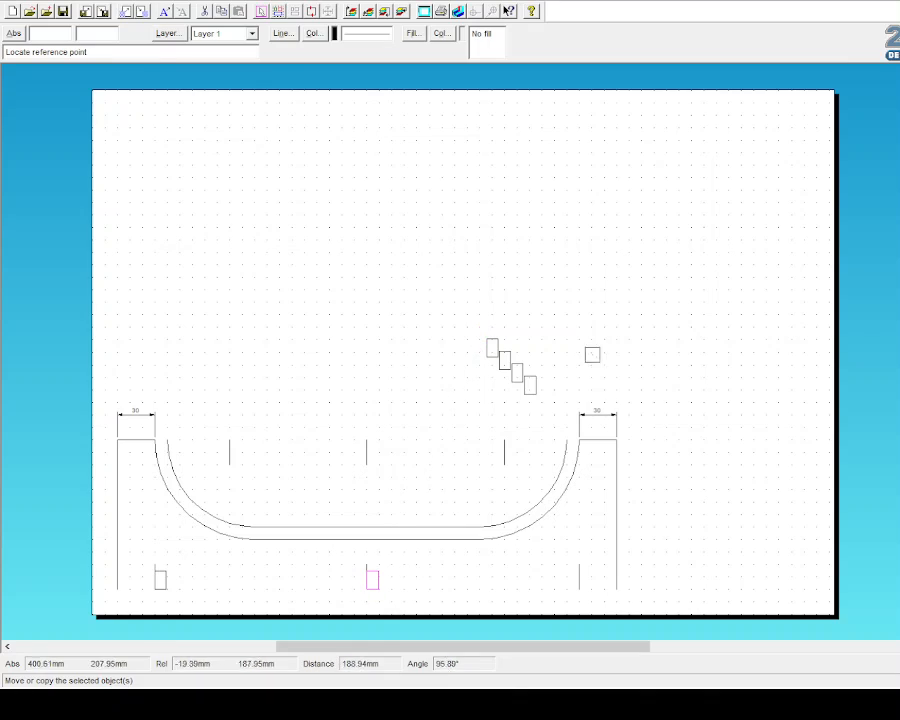
# Step: Move the next rectangle to the bottom-right slot, then select another staircase rectangle
pyautogui.click(488, 347)
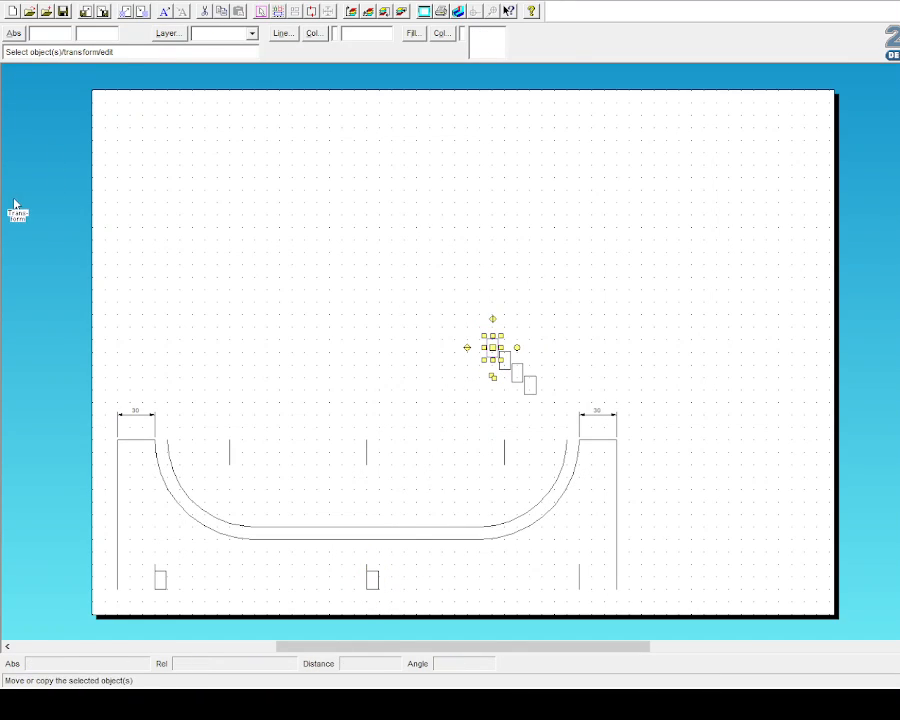
pyautogui.click(12, 200)
pyautogui.click(531, 320)
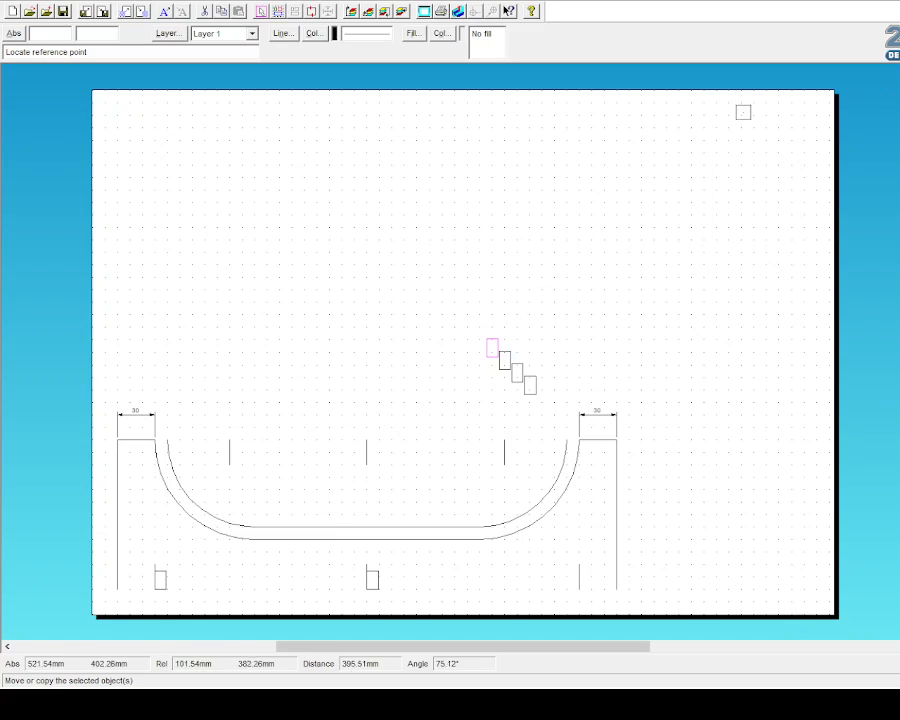
pyautogui.click(486, 352)
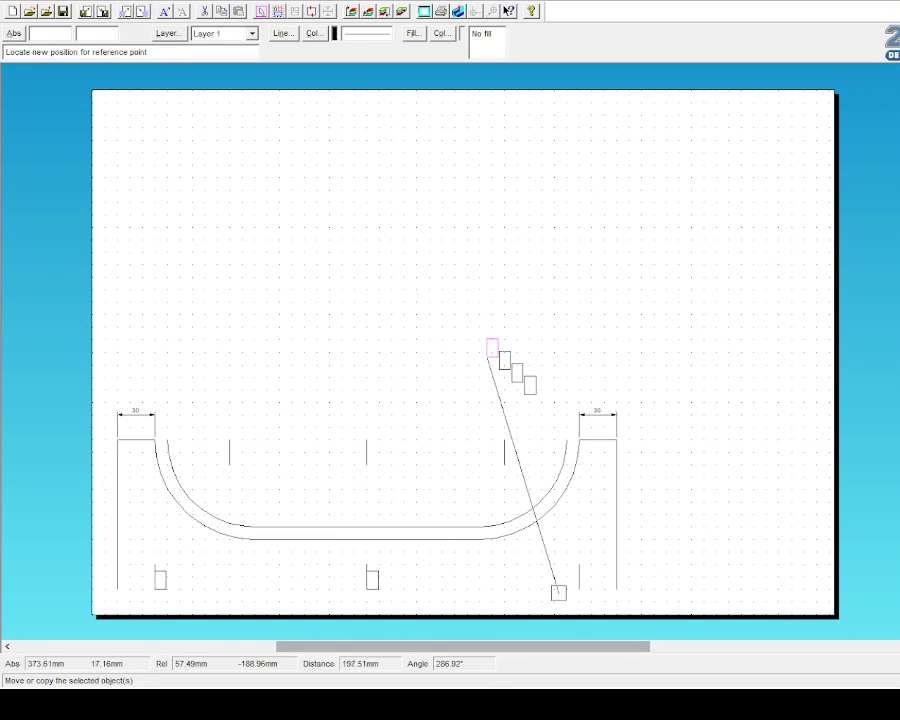
pyautogui.click(581, 589)
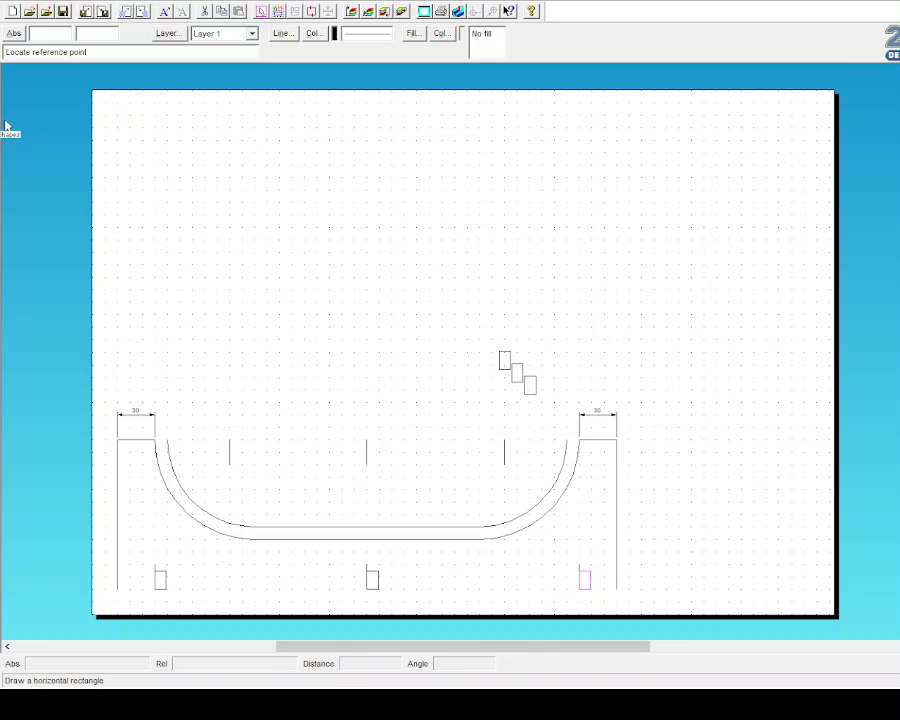
pyautogui.click(7, 64)
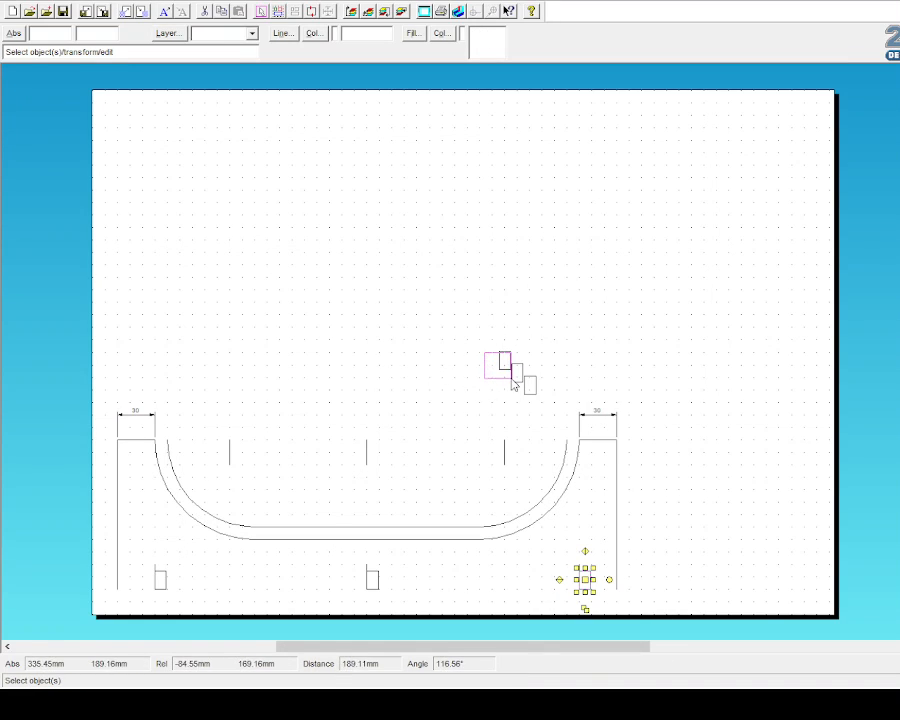
pyautogui.click(490, 330)
pyautogui.moveTo(453, 332); pyautogui.dragTo(504, 372)
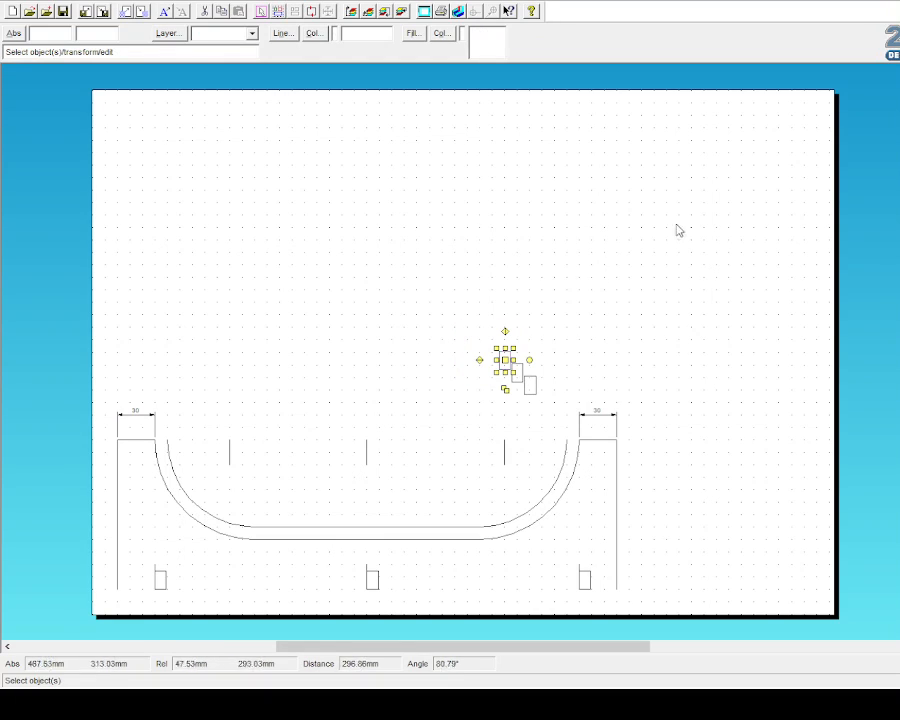
# Step: Move the selected rectangle to the upper-left slot, with point snapping turned on
pyautogui.click(40, 207)
pyautogui.click(518, 317)
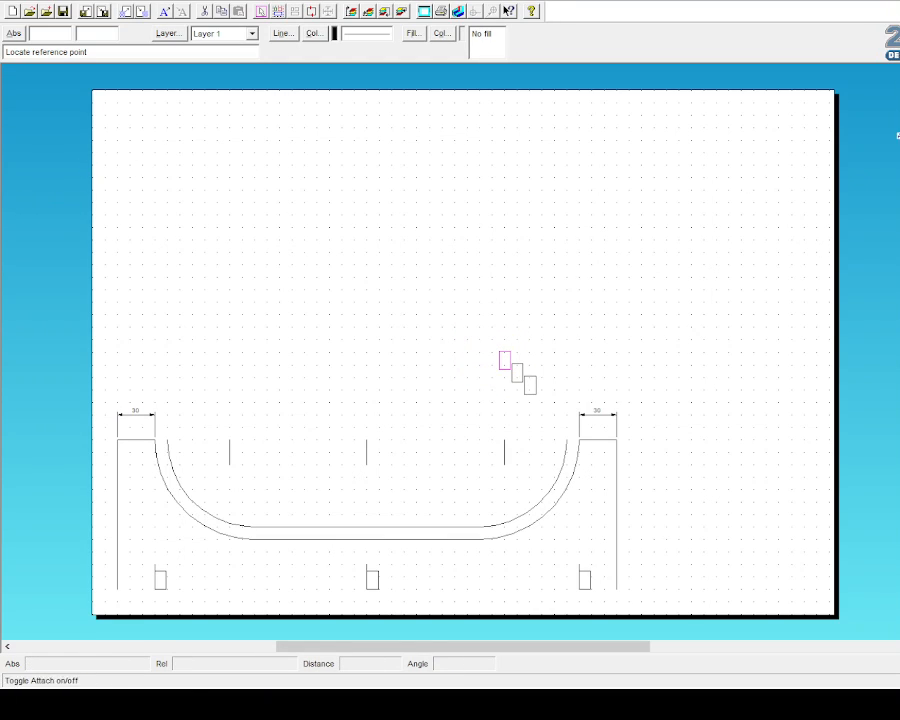
pyautogui.click(895, 132)
pyautogui.click(502, 368)
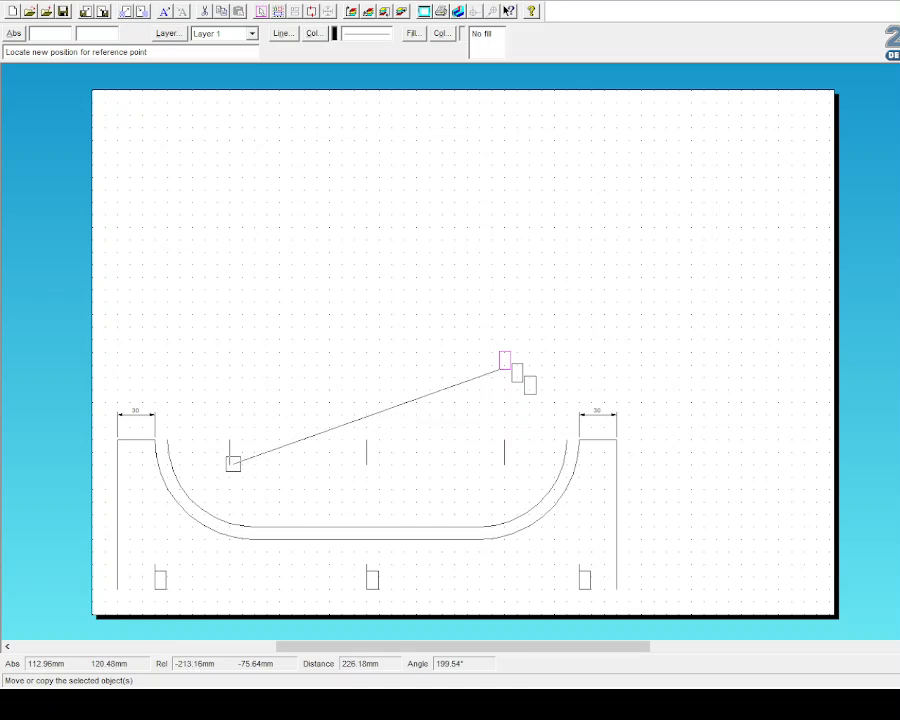
pyautogui.click(233, 462)
pyautogui.click(7, 85)
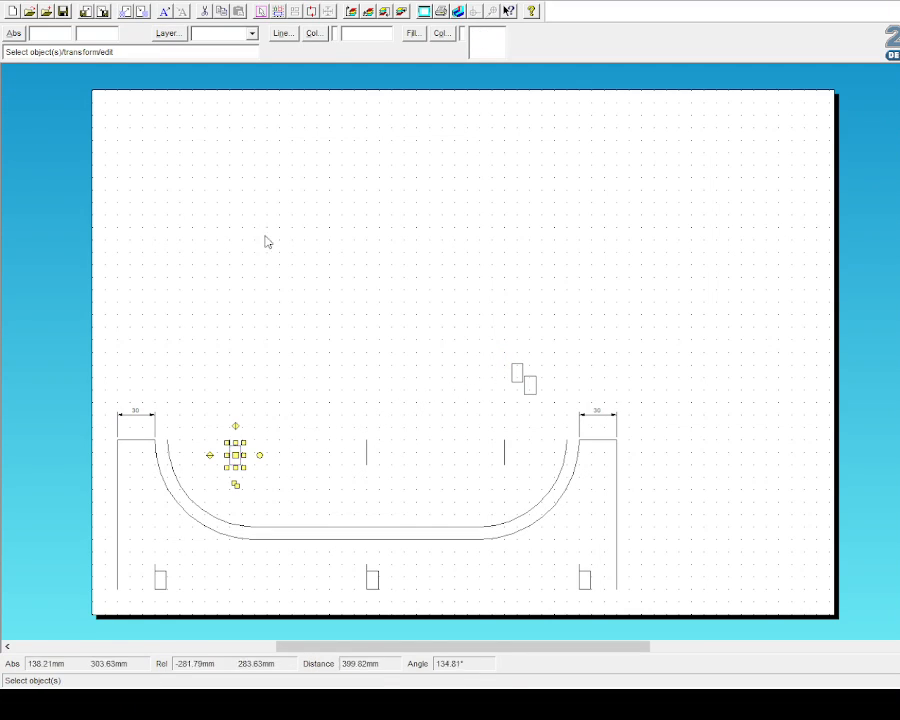
# Step: Move the next small rectangle to the upper-centre slot
pyautogui.moveTo(487, 356); pyautogui.dragTo(540, 398)
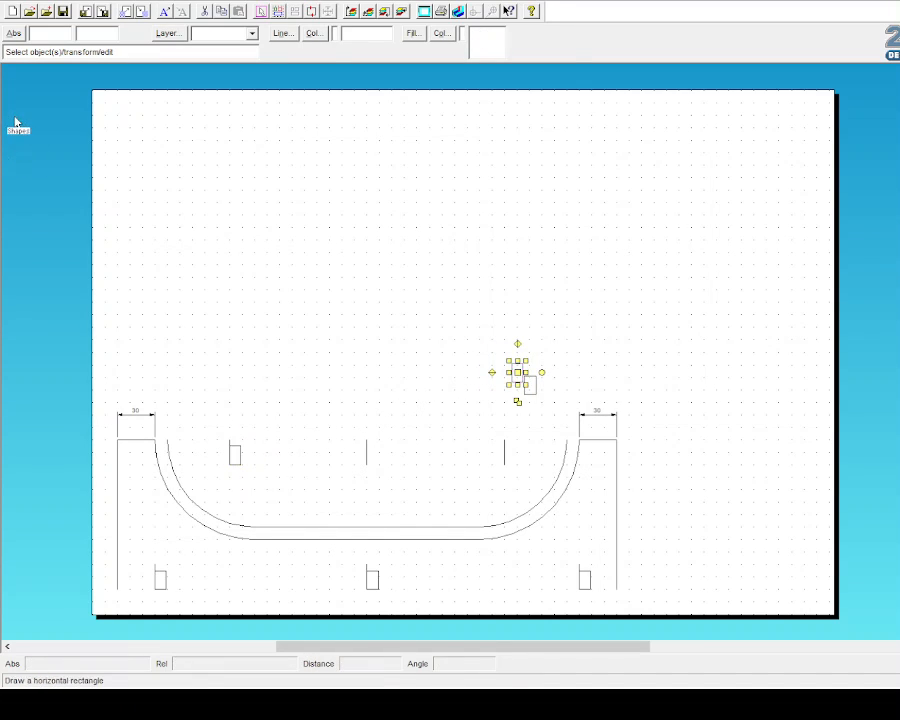
pyautogui.click(14, 208)
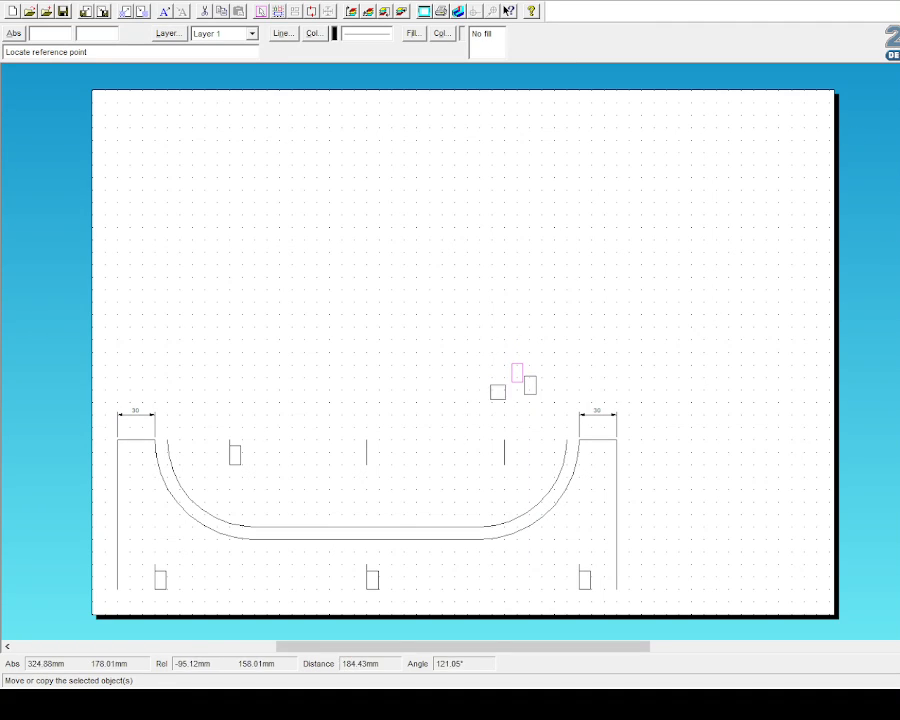
pyautogui.click(513, 381)
pyautogui.click(369, 463)
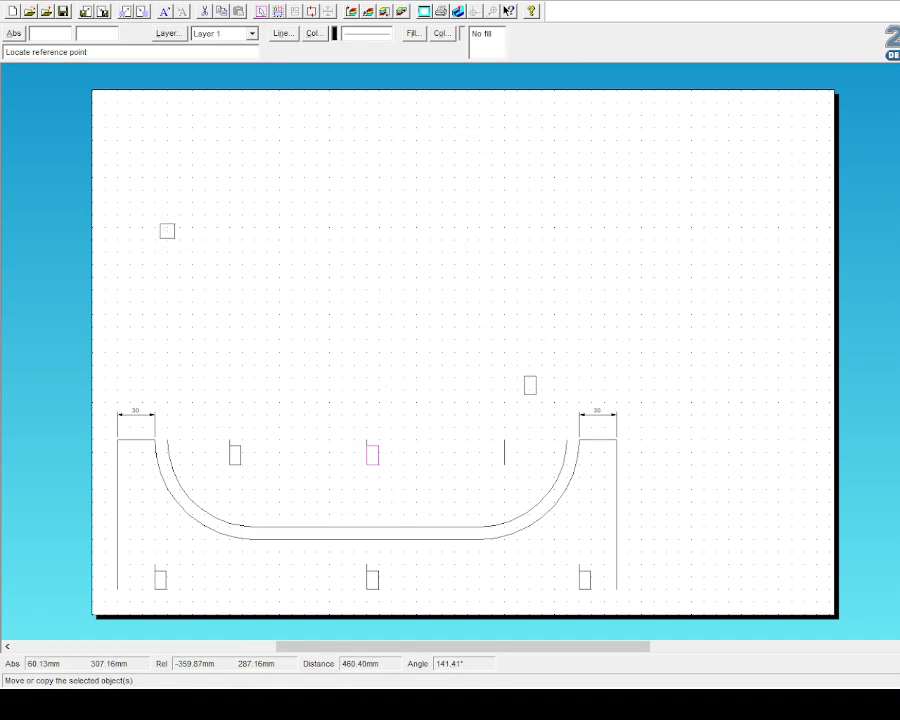
pyautogui.click(14, 81)
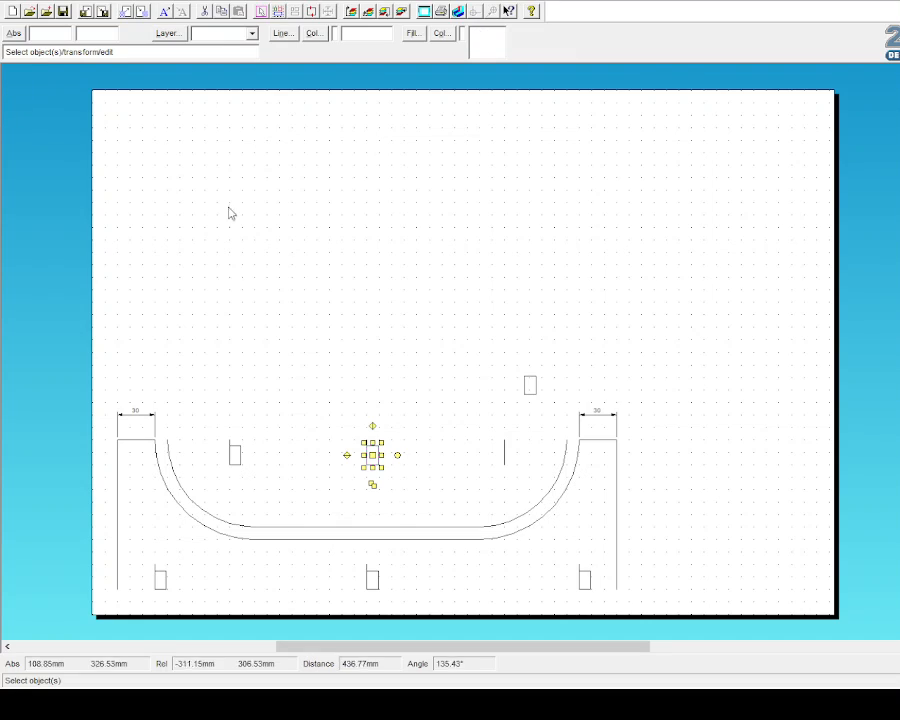
# Step: Move the last small rectangle to the upper-right slot
pyautogui.moveTo(505, 356); pyautogui.dragTo(549, 414)
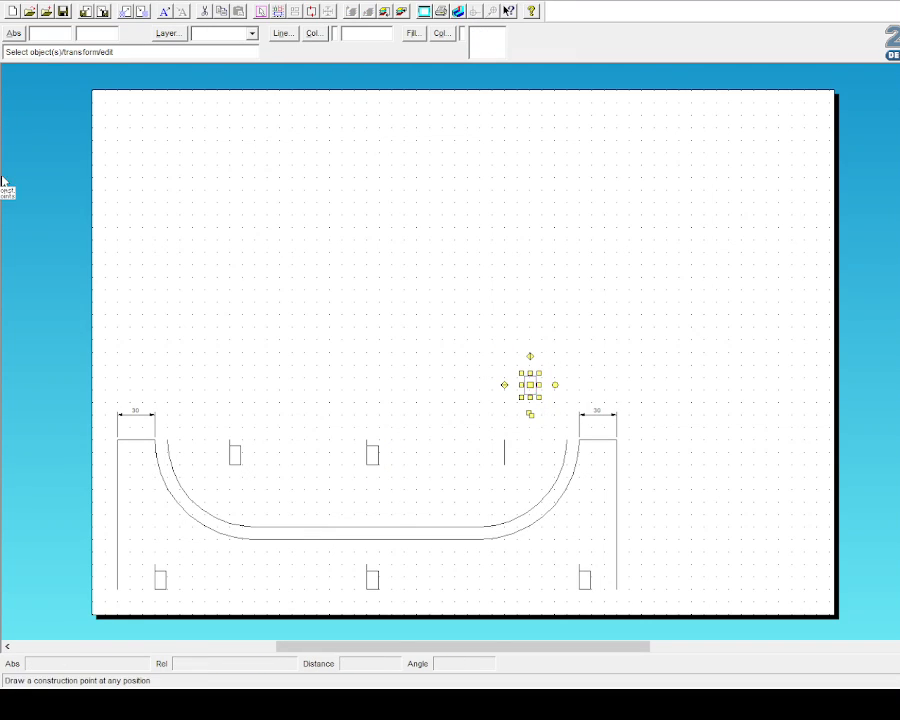
pyautogui.click(15, 209)
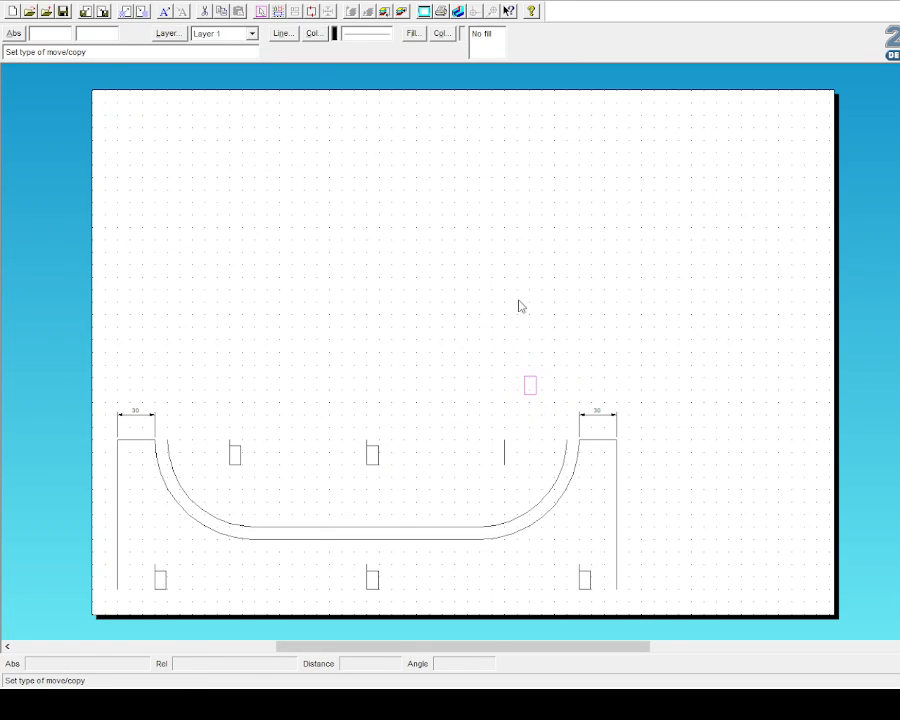
pyautogui.click(521, 398)
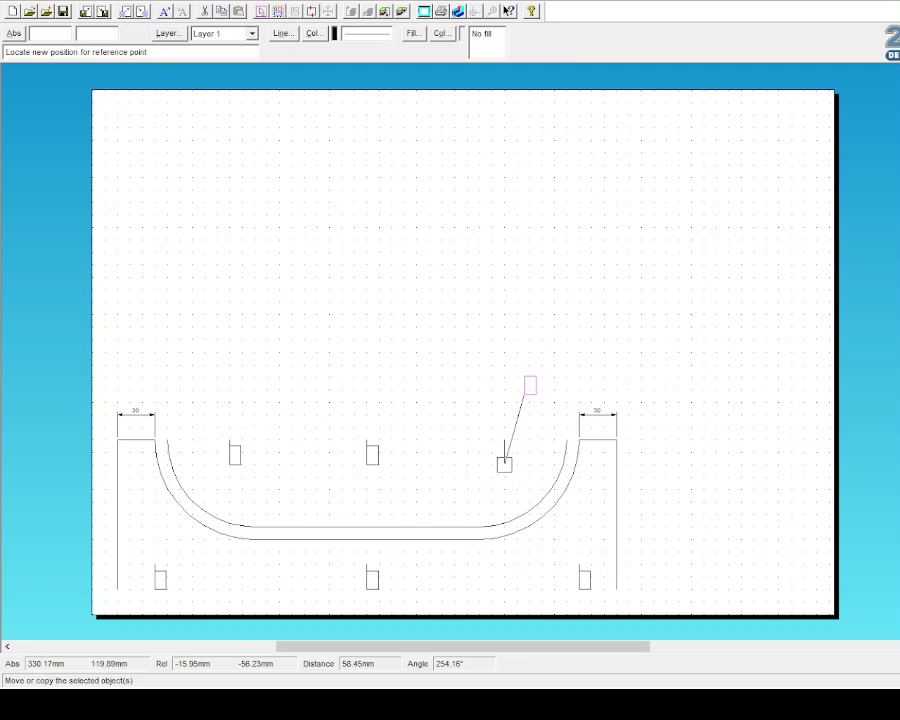
pyautogui.click(501, 466)
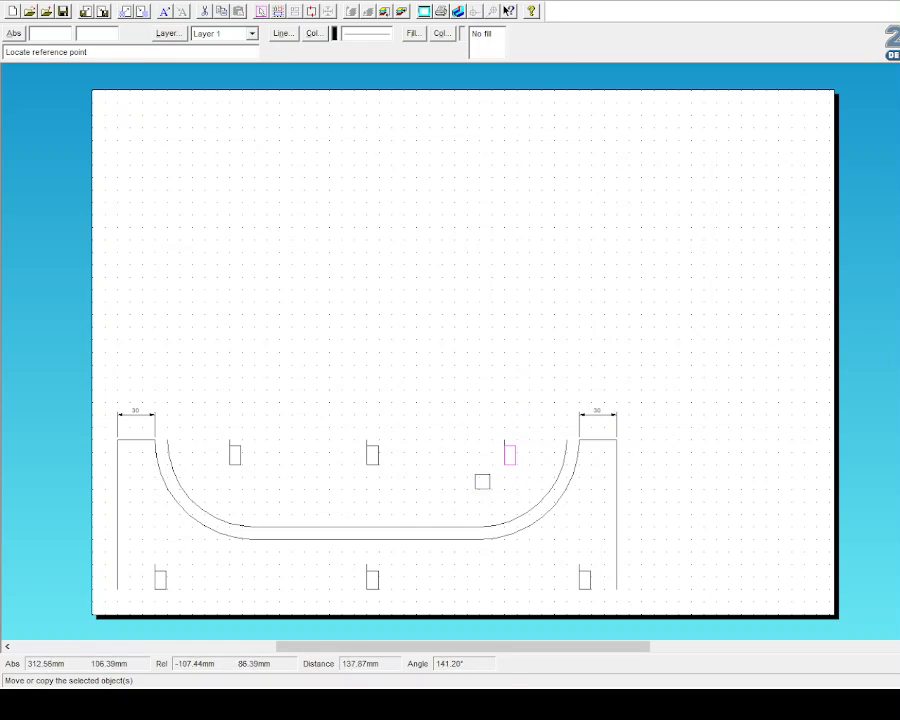
pyautogui.click(1, 42)
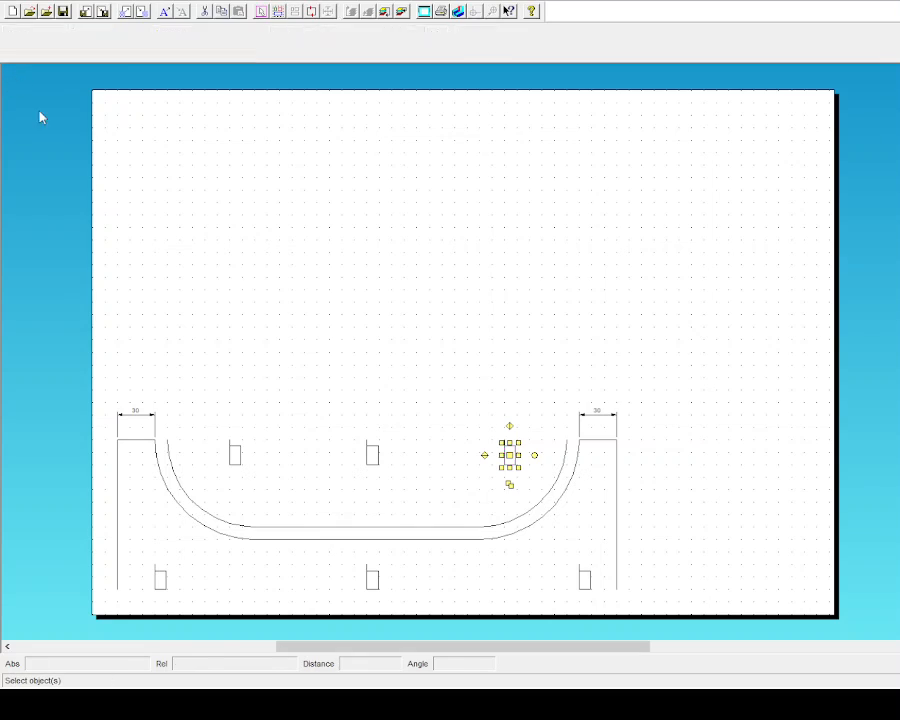
pyautogui.click(252, 469)
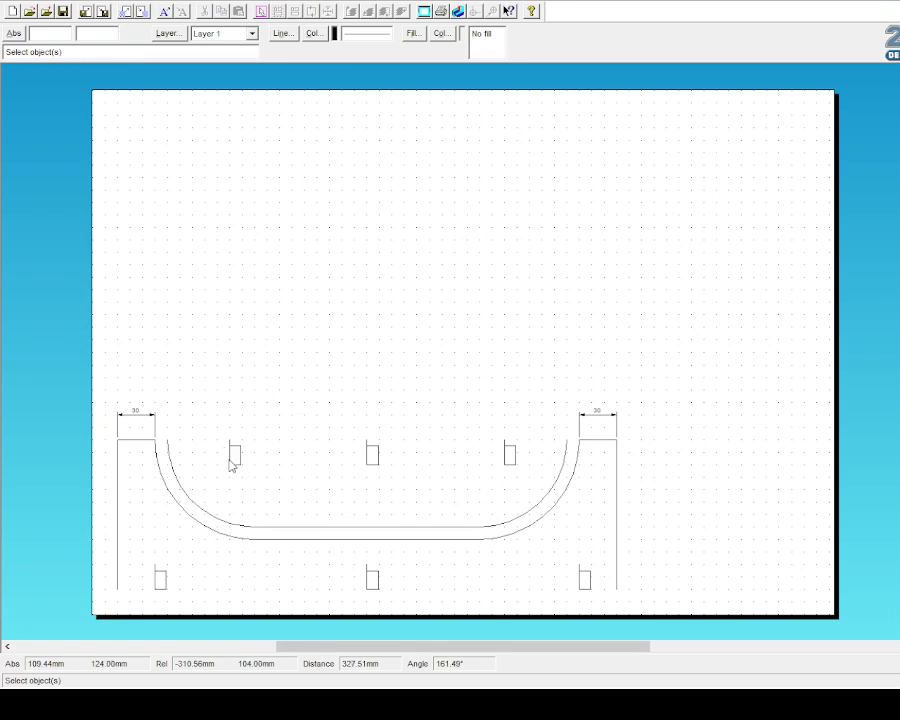
# Step: Redraw the straight line across the U opening and the panel's bottom edge through all six slots
pyautogui.moveTo(207, 413); pyautogui.dragTo(533, 487)
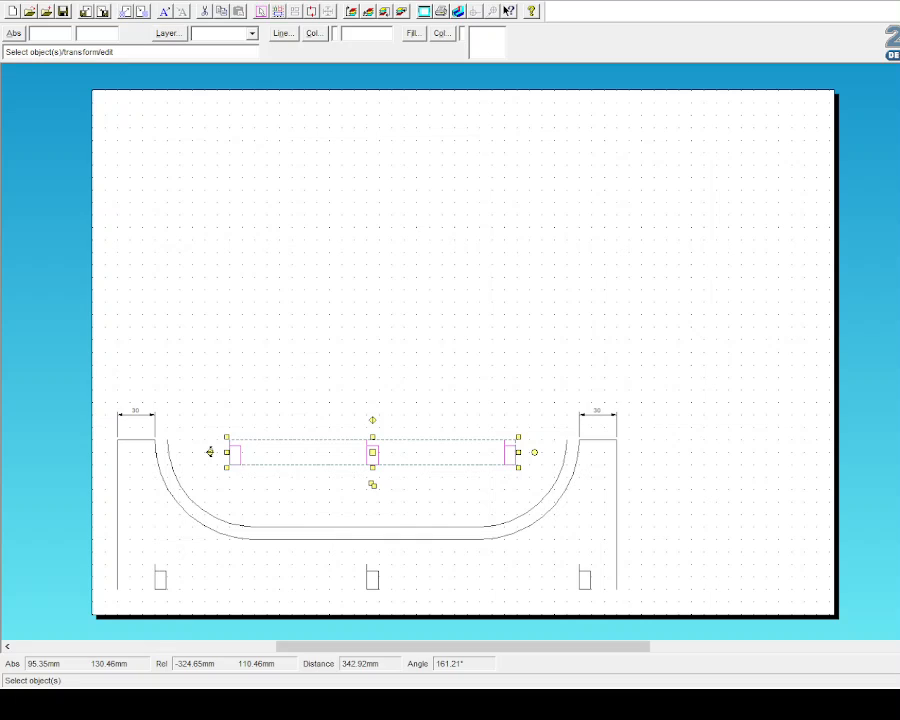
pyautogui.click(349, 356)
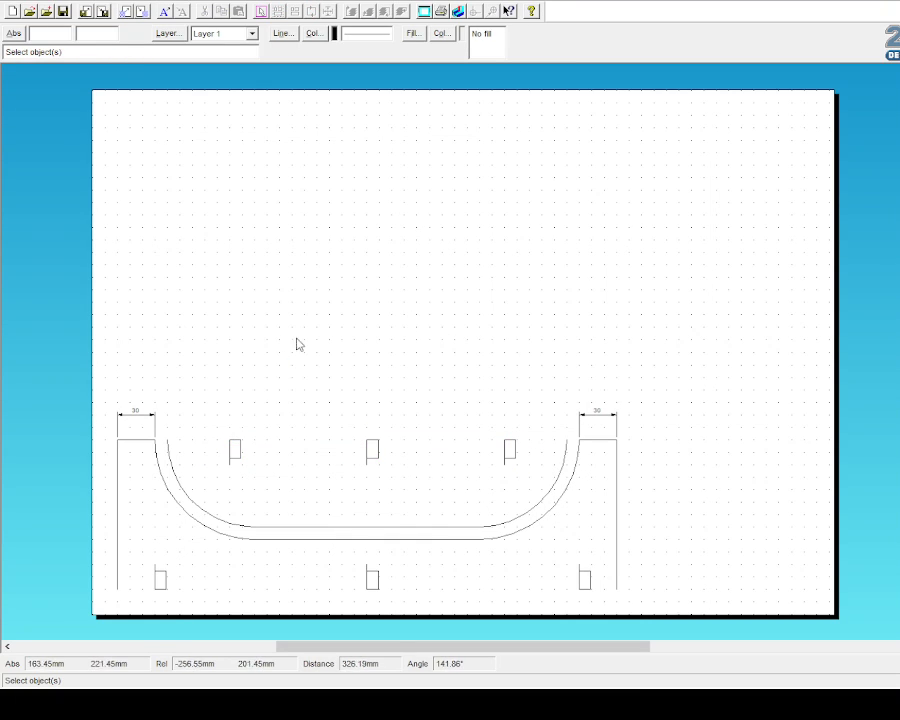
pyautogui.click(40, 267)
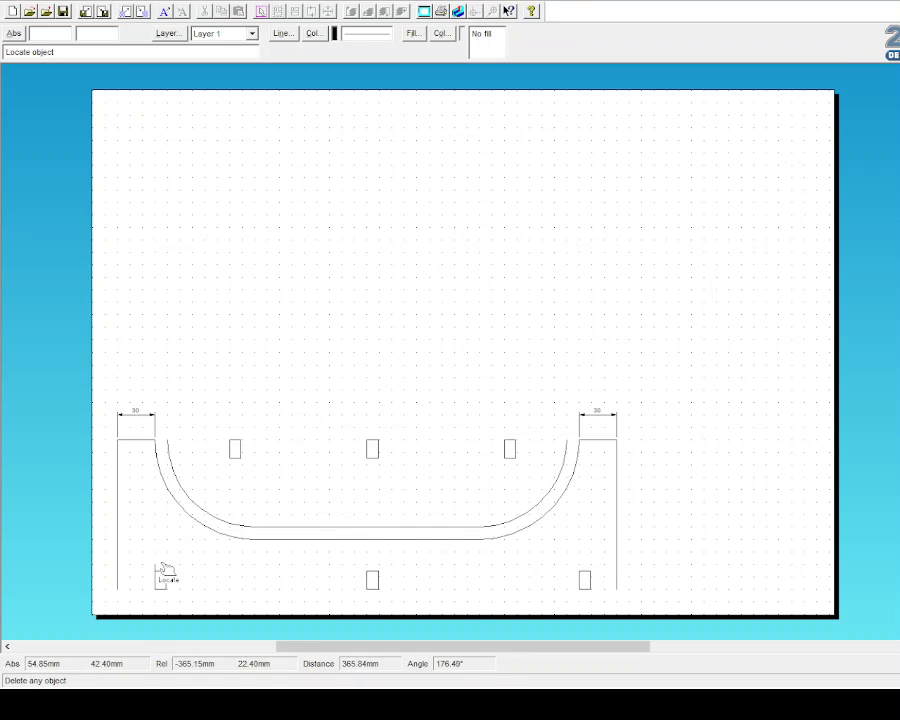
pyautogui.click(30, 83)
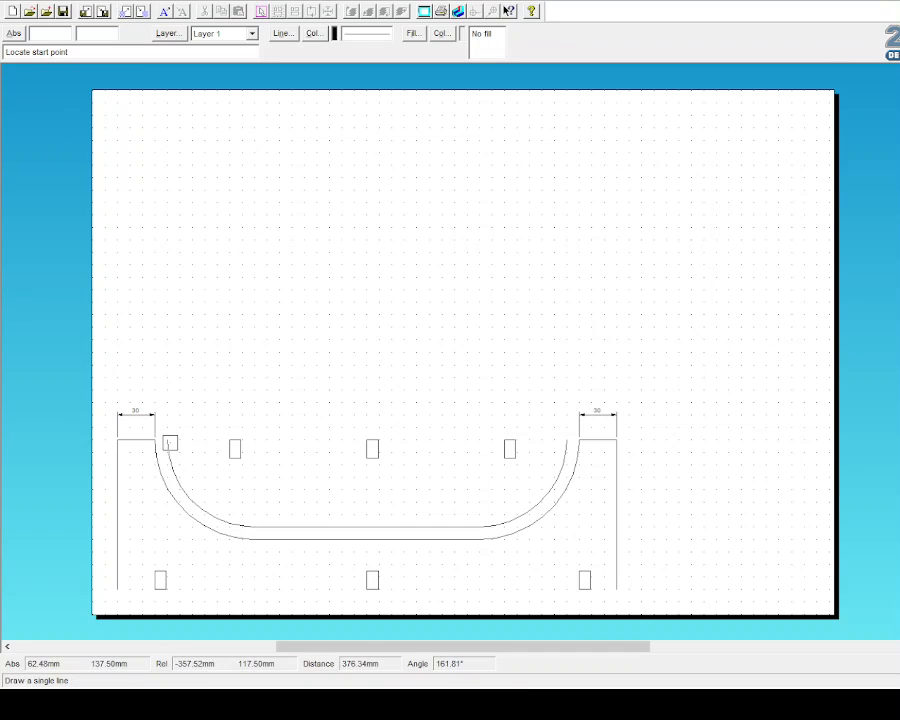
pyautogui.click(166, 441)
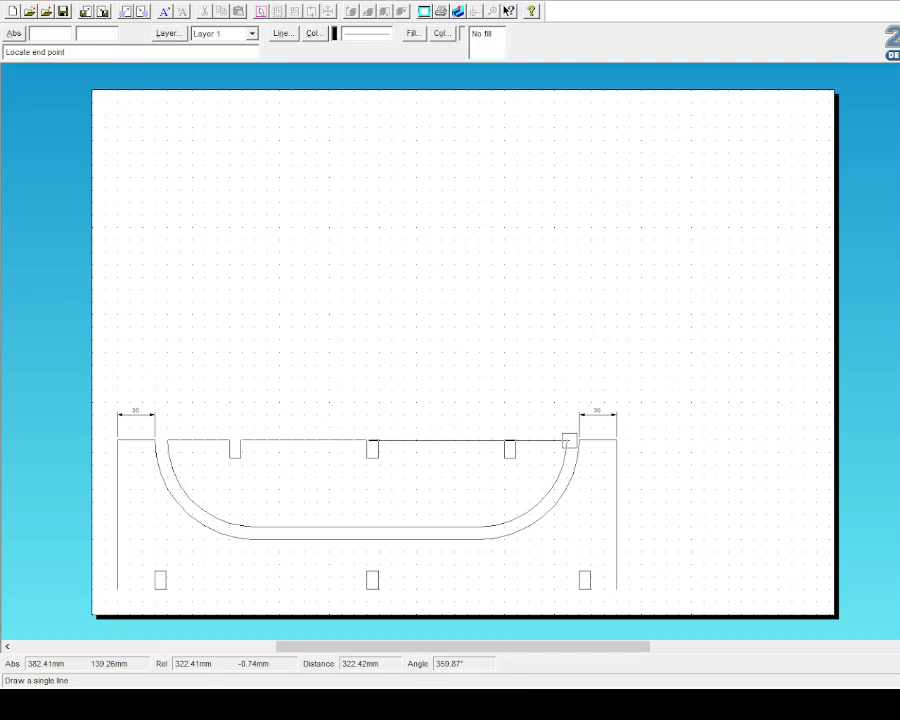
pyautogui.click(567, 440)
pyautogui.click(617, 589)
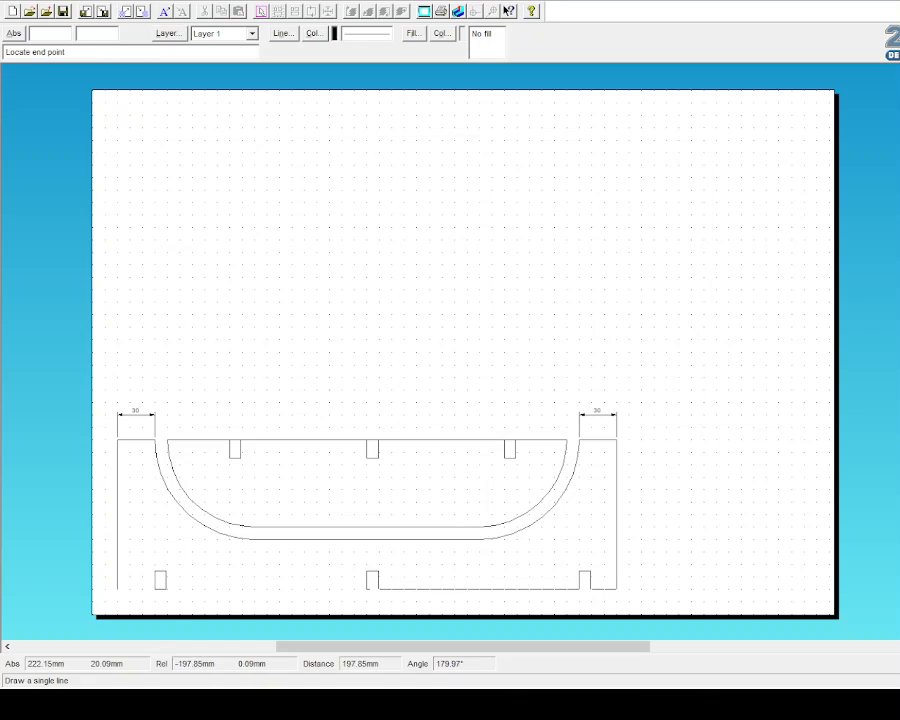
pyautogui.click(118, 589)
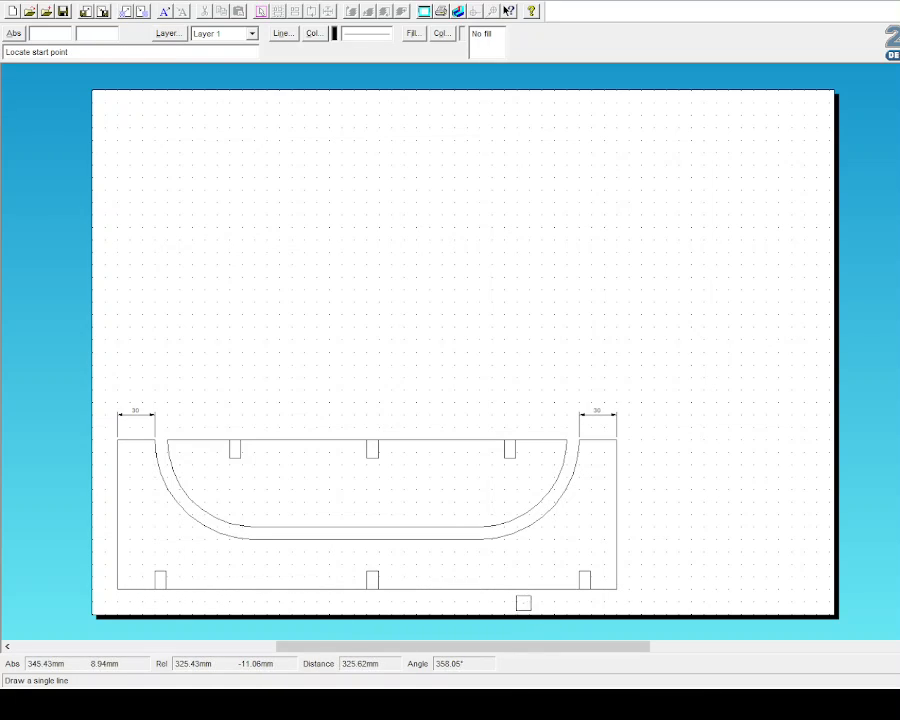
# Step: Trim away the panel edge segments inside the slots with Delete Part
pyautogui.click(35, 260)
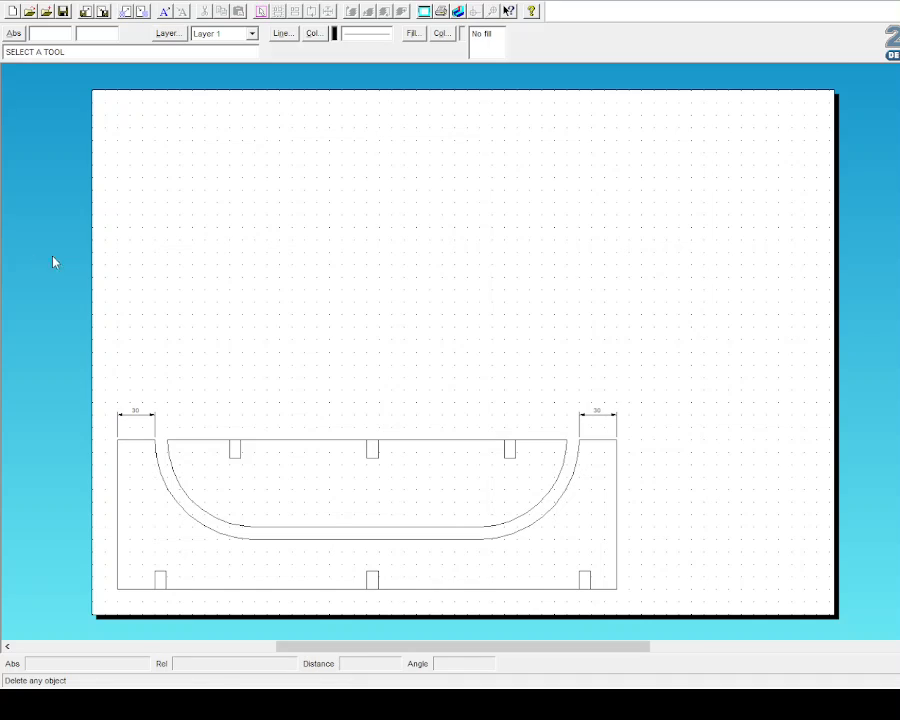
pyautogui.click(70, 262)
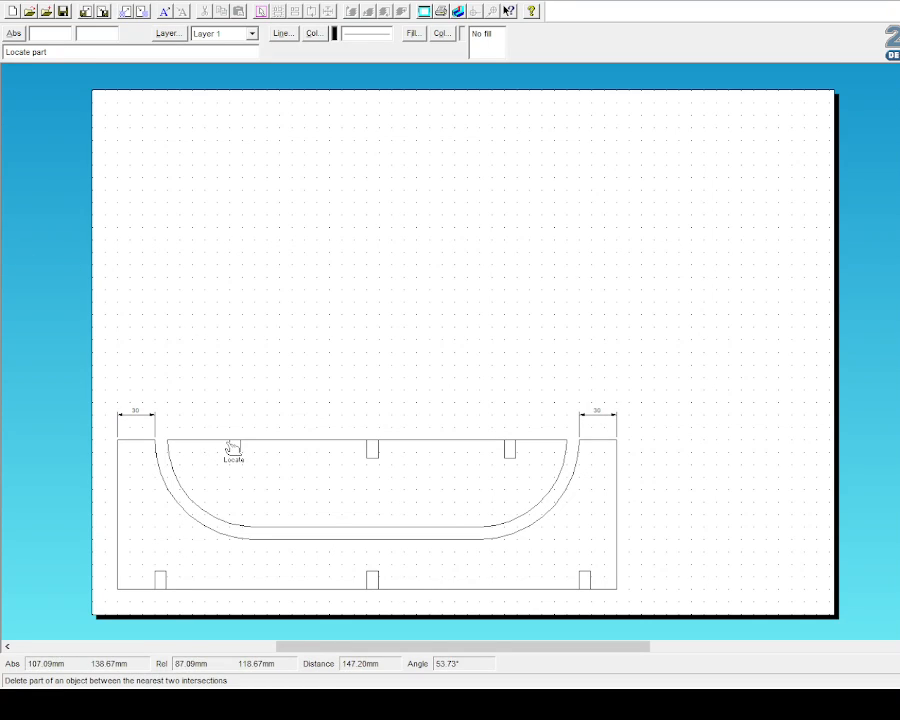
pyautogui.click(378, 443)
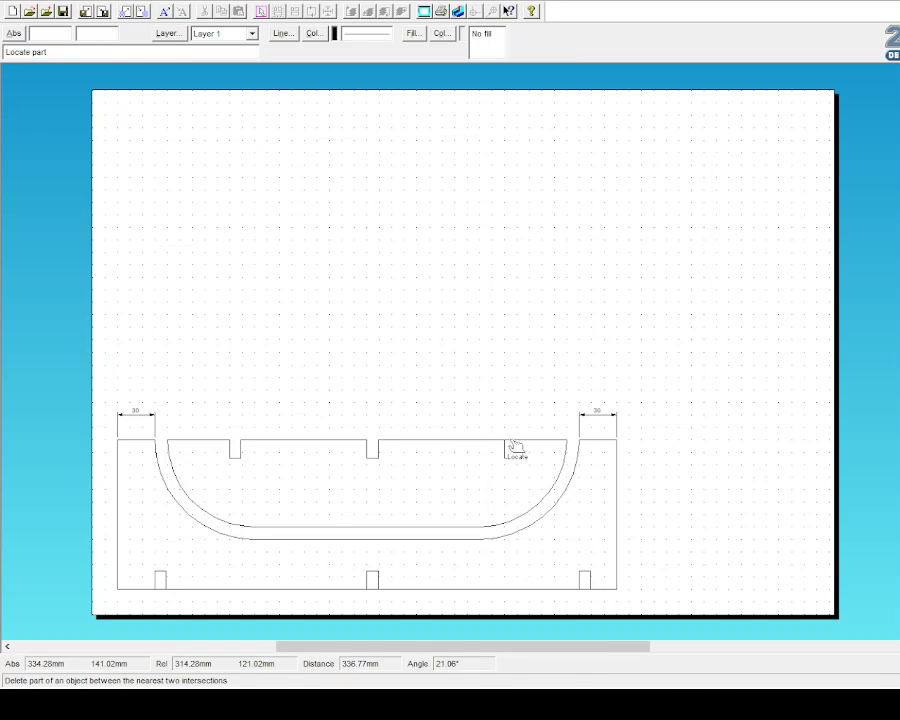
pyautogui.click(585, 590)
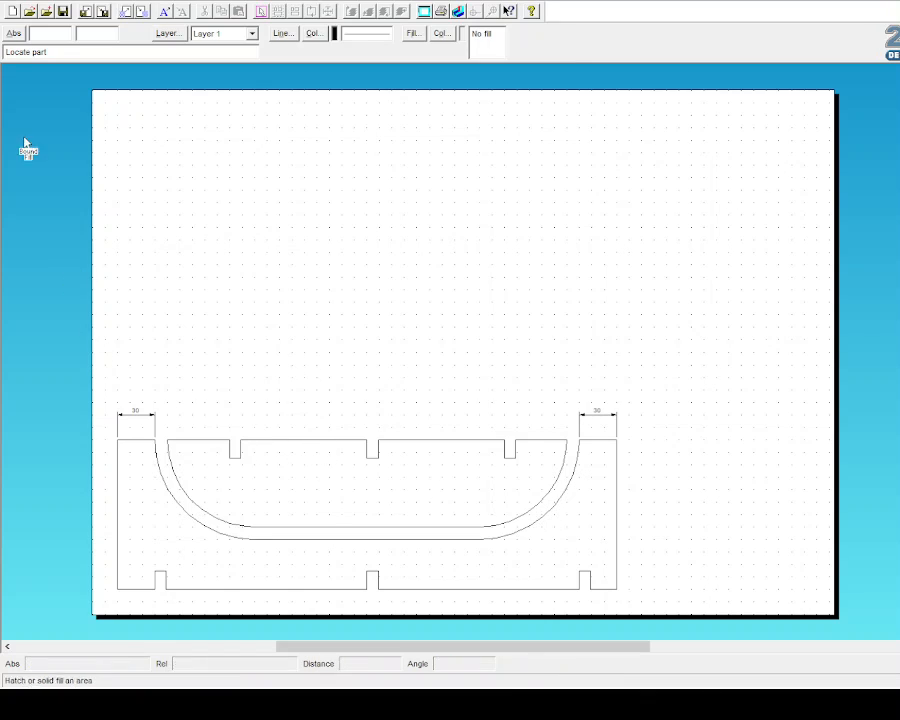
pyautogui.click(18, 92)
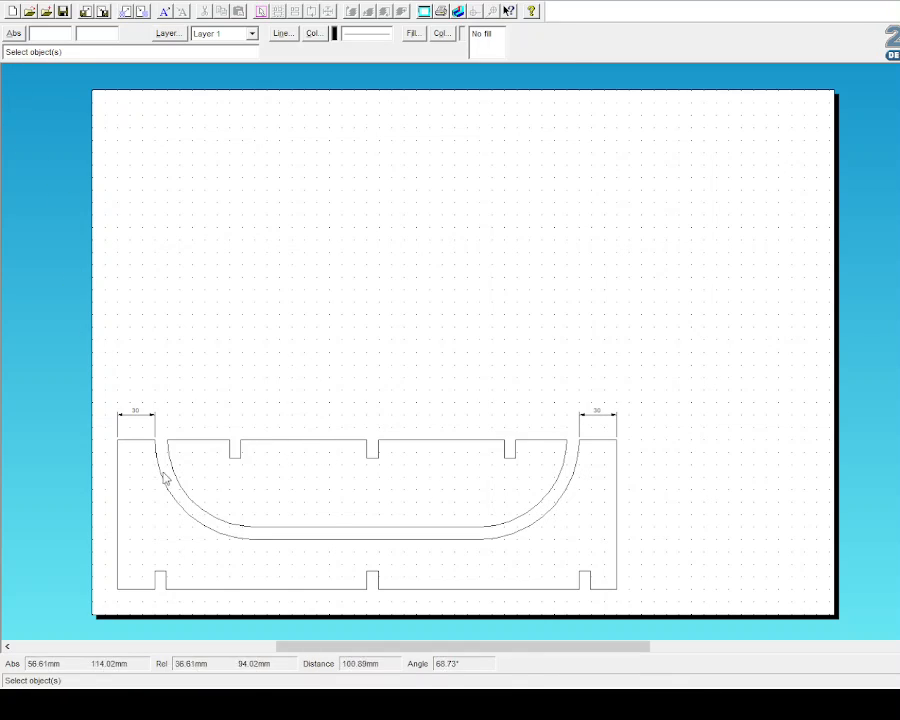
# Step: Delete the left and right 30 mm dimensions
pyautogui.click(44, 261)
pyautogui.click(158, 421)
pyautogui.click(618, 422)
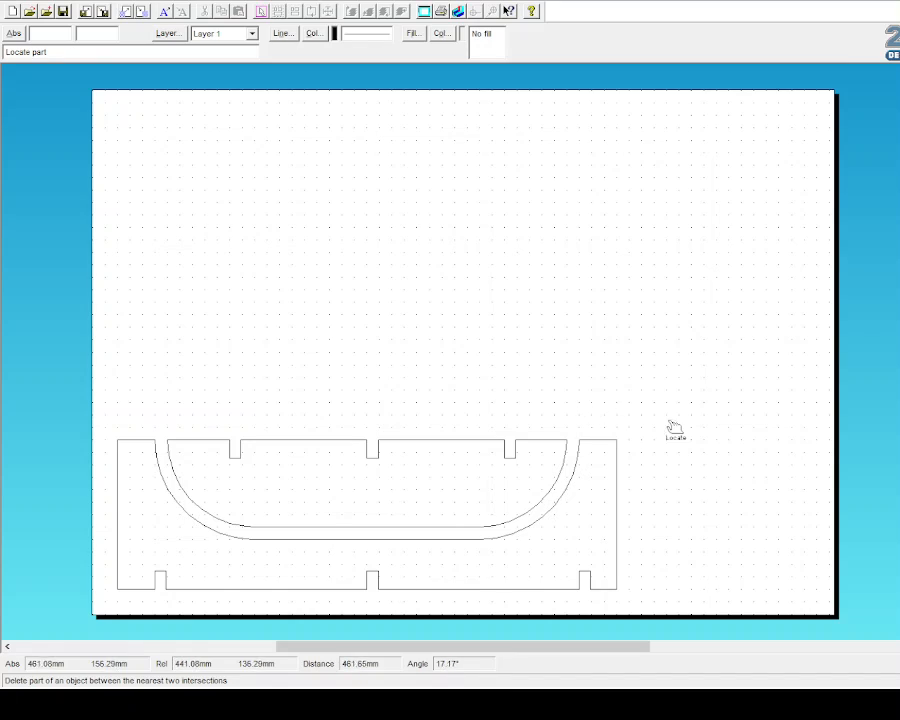
# Step: Bound-fill the bowl and panel body solid red, then delete the fill inside the bowl
pyautogui.click(30, 143)
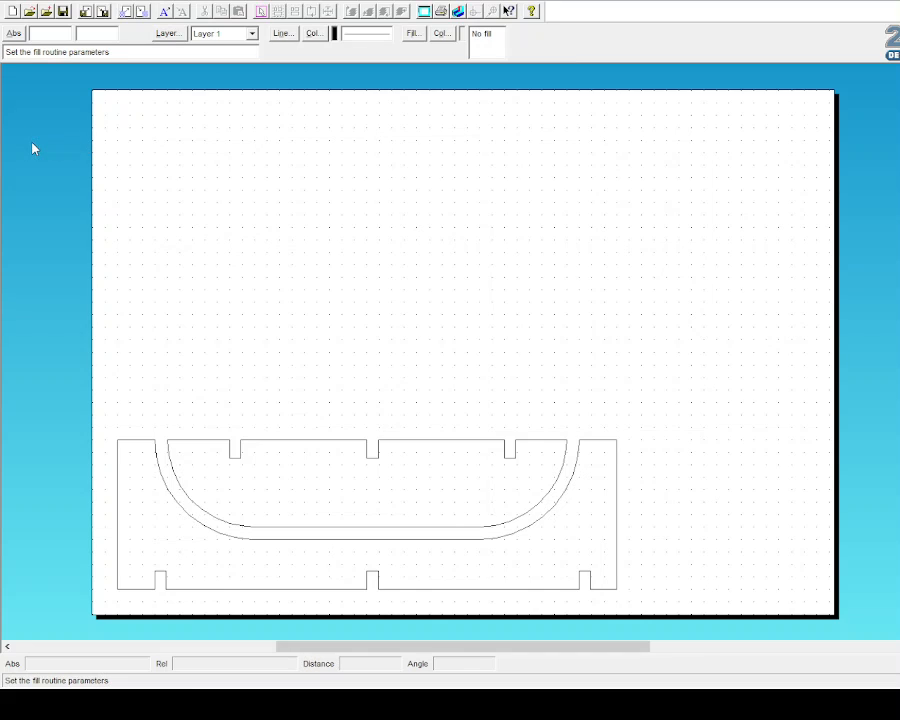
pyautogui.click(526, 507)
pyautogui.click(480, 372)
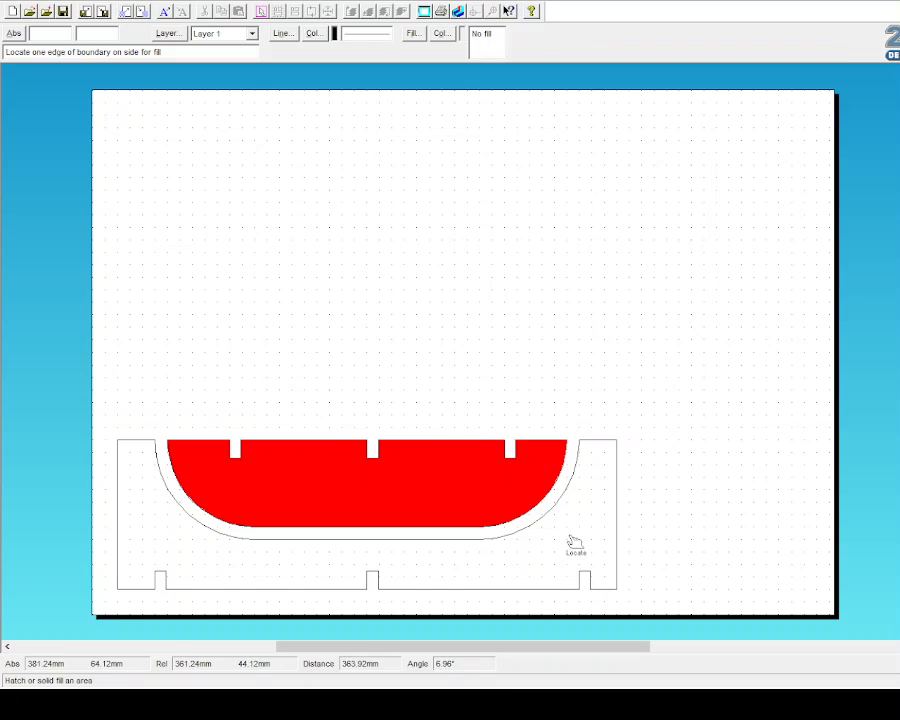
pyautogui.click(569, 535)
pyautogui.click(502, 381)
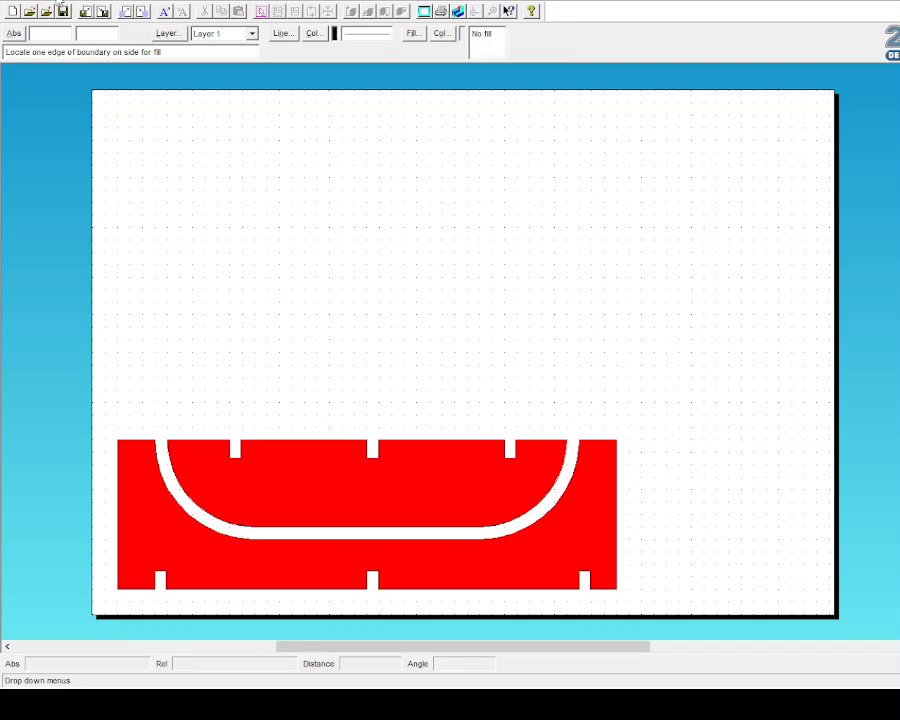
pyautogui.click(10, 84)
pyautogui.click(290, 466)
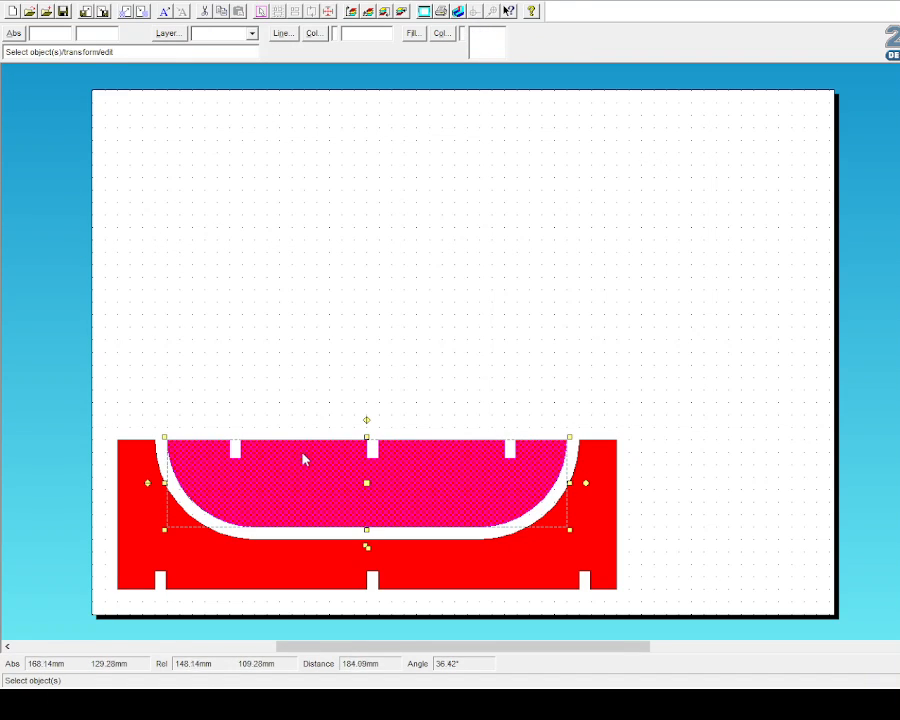
pyautogui.press('Delete')
# Step: Delete the panel body's red fill and make a duplicate of the whole panel outline
pyautogui.click(474, 577)
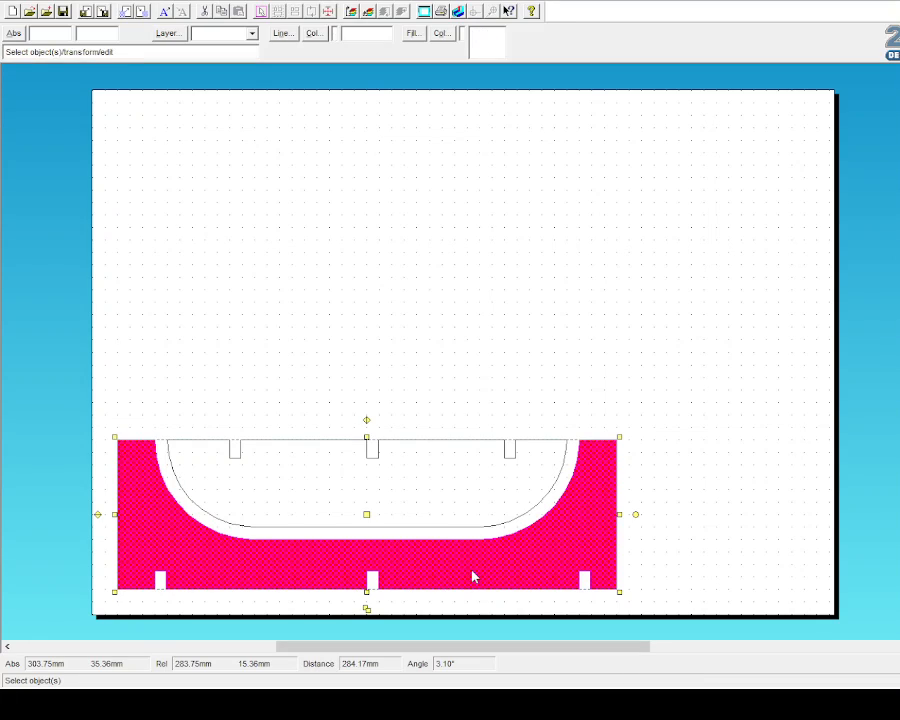
pyautogui.press('Delete')
pyautogui.moveTo(104, 421); pyautogui.dragTo(660, 601)
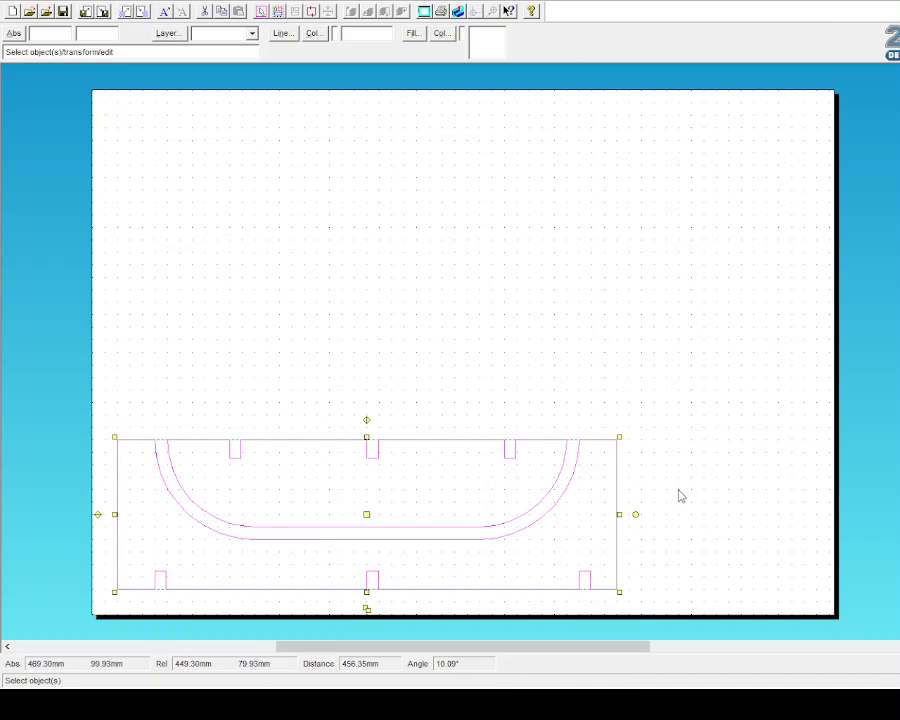
pyautogui.click(366, 606)
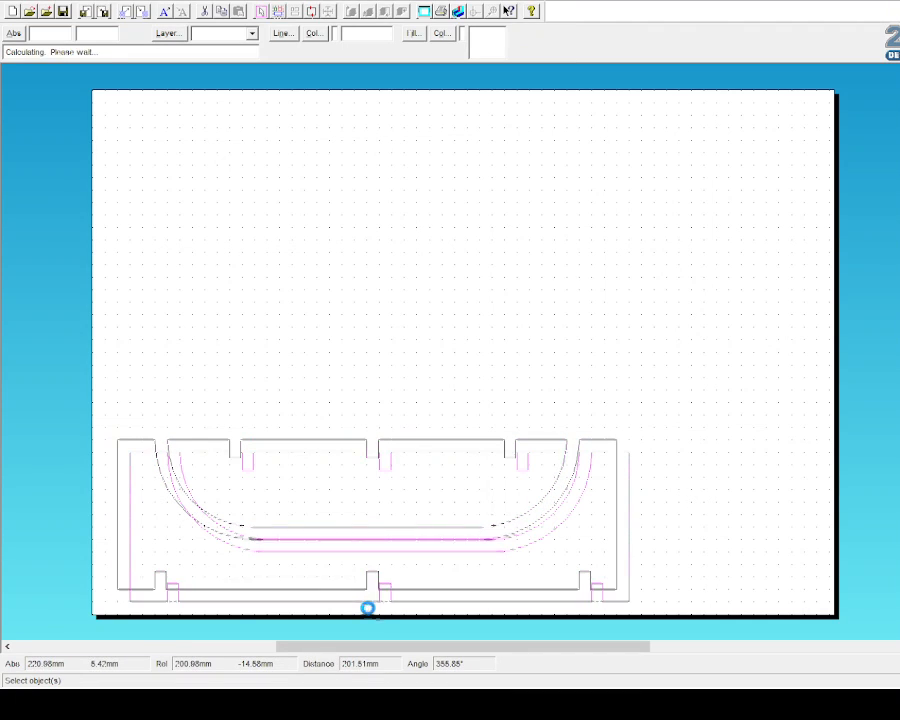
pyautogui.moveTo(380, 538); pyautogui.dragTo(379, 359)
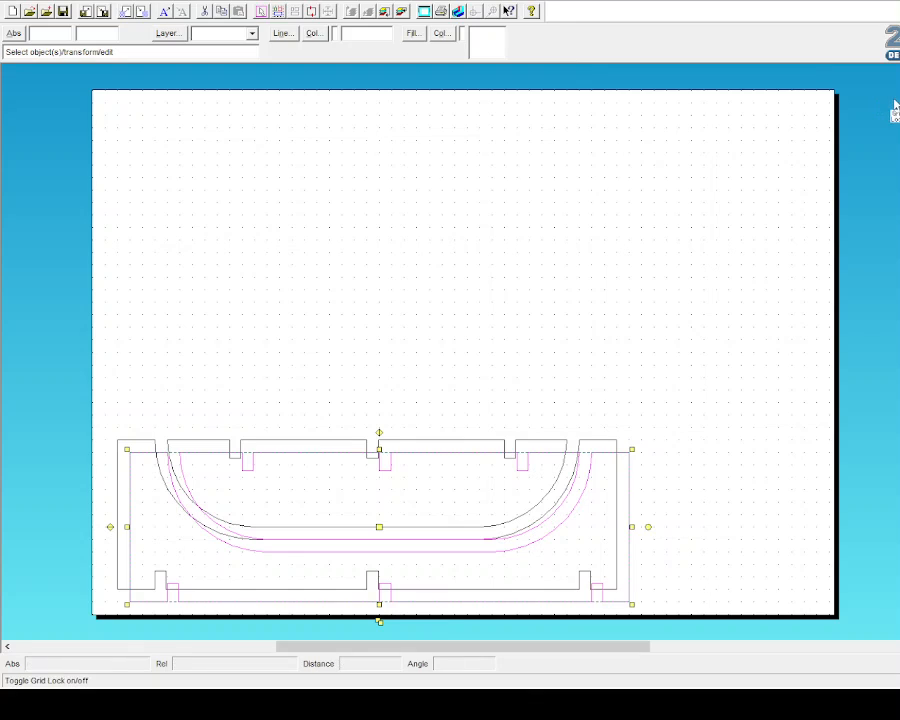
pyautogui.hotkey('ctrl', 'z')
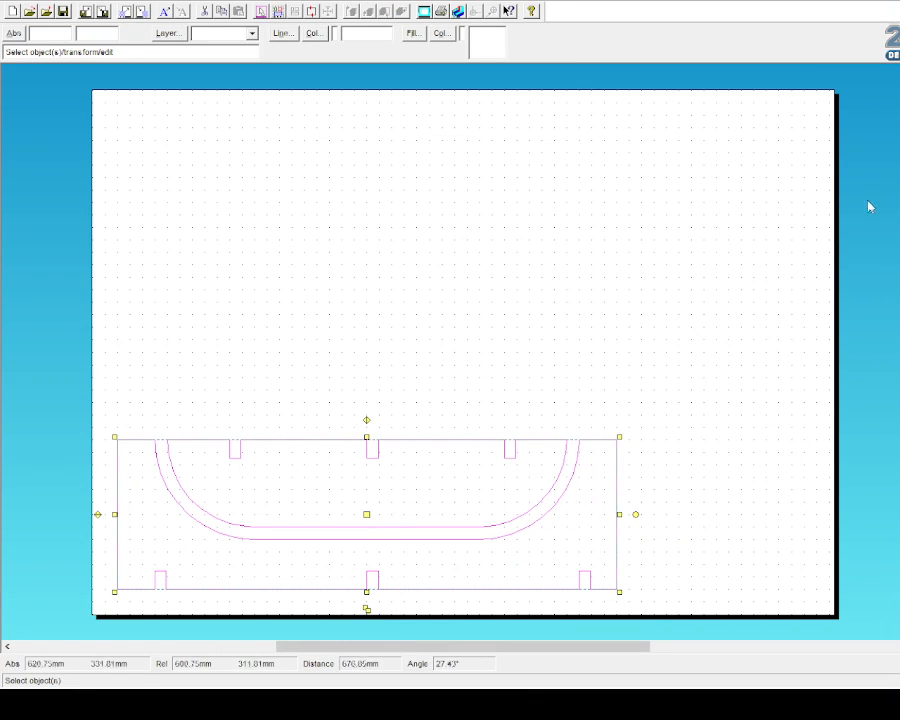
pyautogui.hotkey('ctrl', 'y')
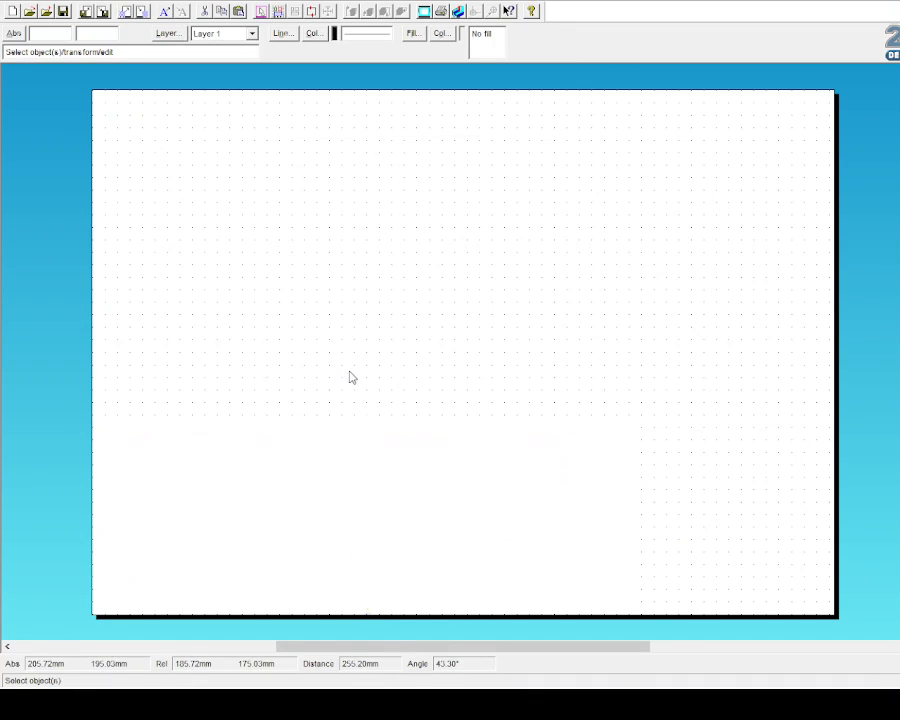
# Step: Place the panel copy above the original, flip the lower panel vertically, and minimise the drawing
pyautogui.moveTo(471, 355); pyautogui.dragTo(367, 366)
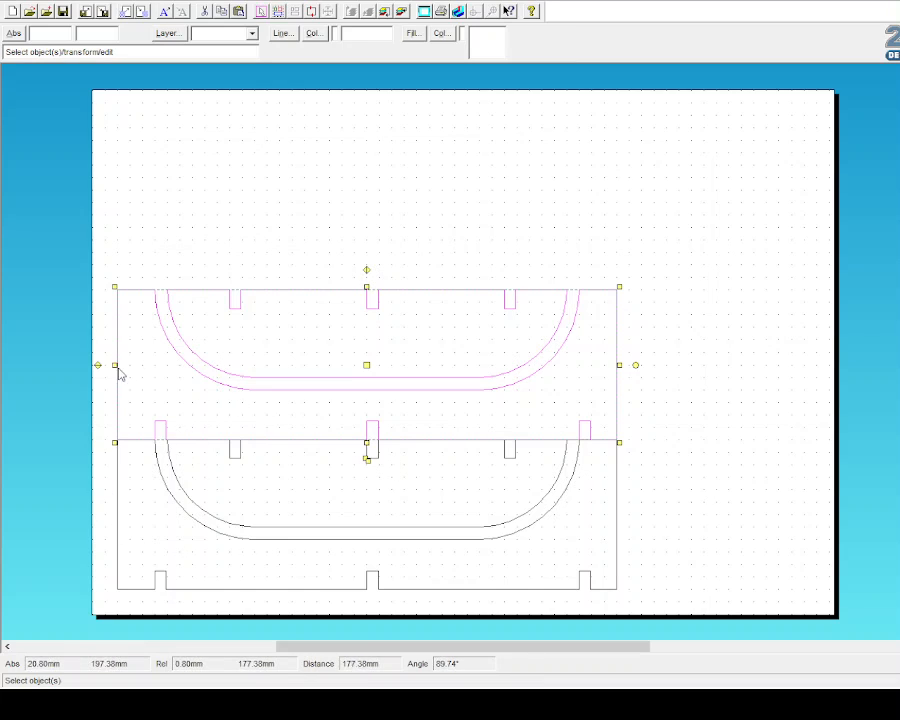
pyautogui.click(90, 444)
pyautogui.moveTo(98, 432); pyautogui.dragTo(645, 618)
pyautogui.click(97, 515)
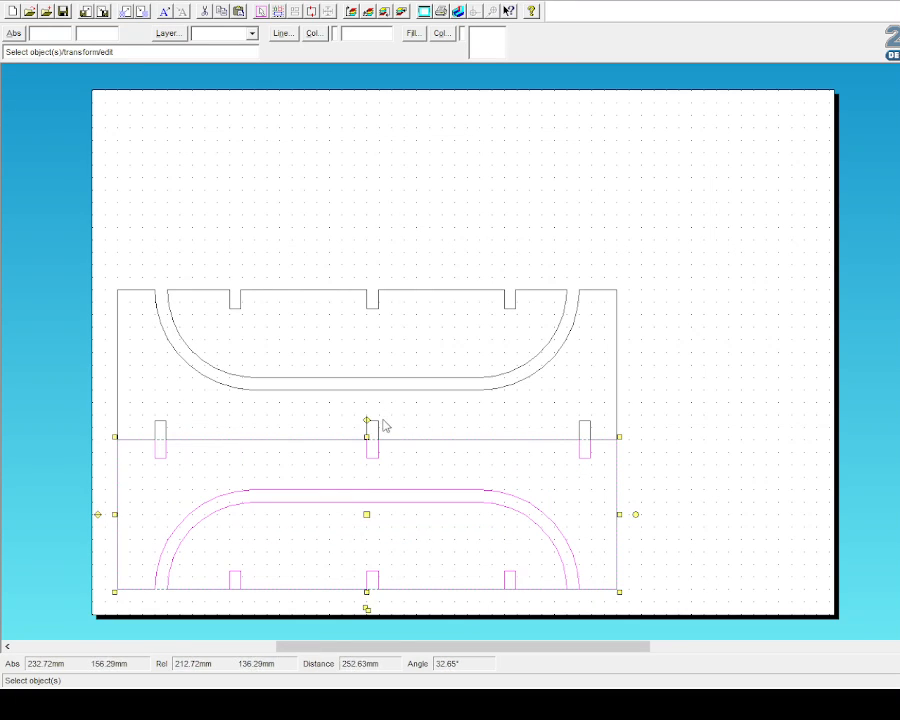
pyautogui.click(696, 474)
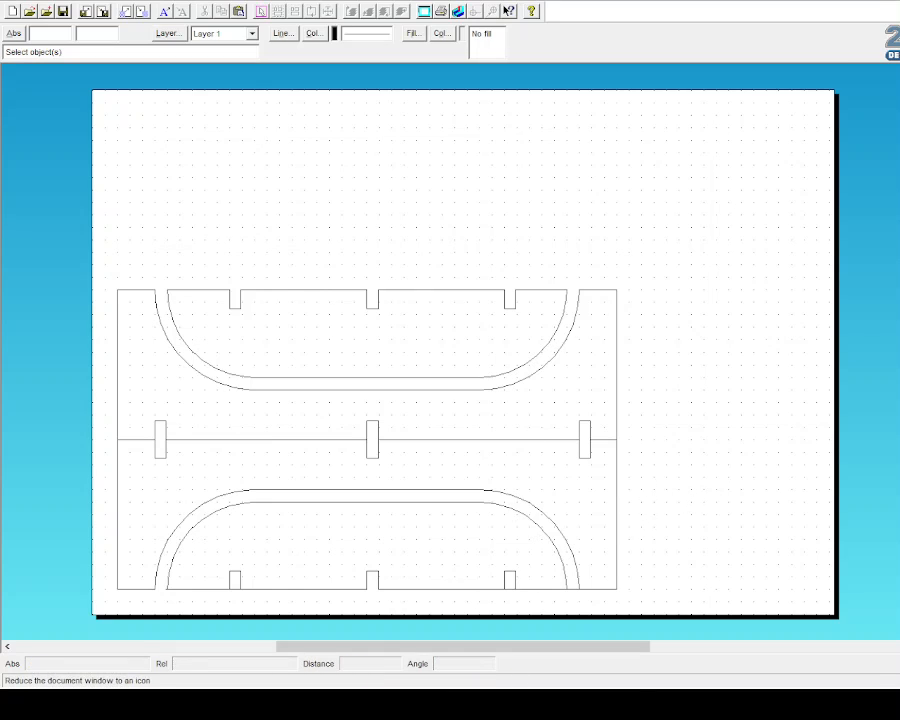
pyautogui.click(899, 0)
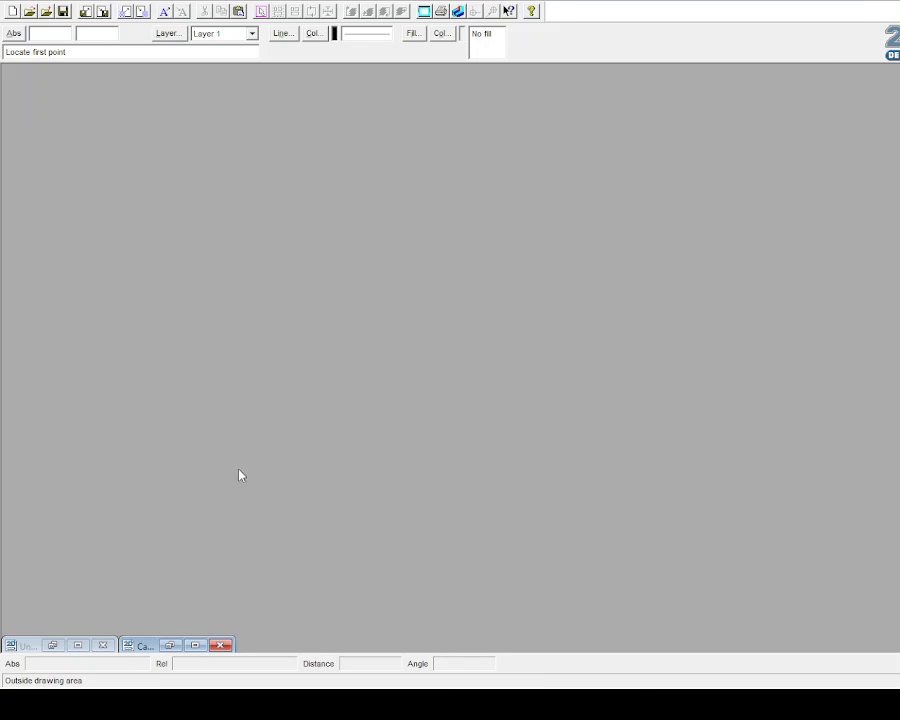
# Step: View the dimensioned reference drawing, then return and start a rectangle beside the side panels
pyautogui.click(195, 645)
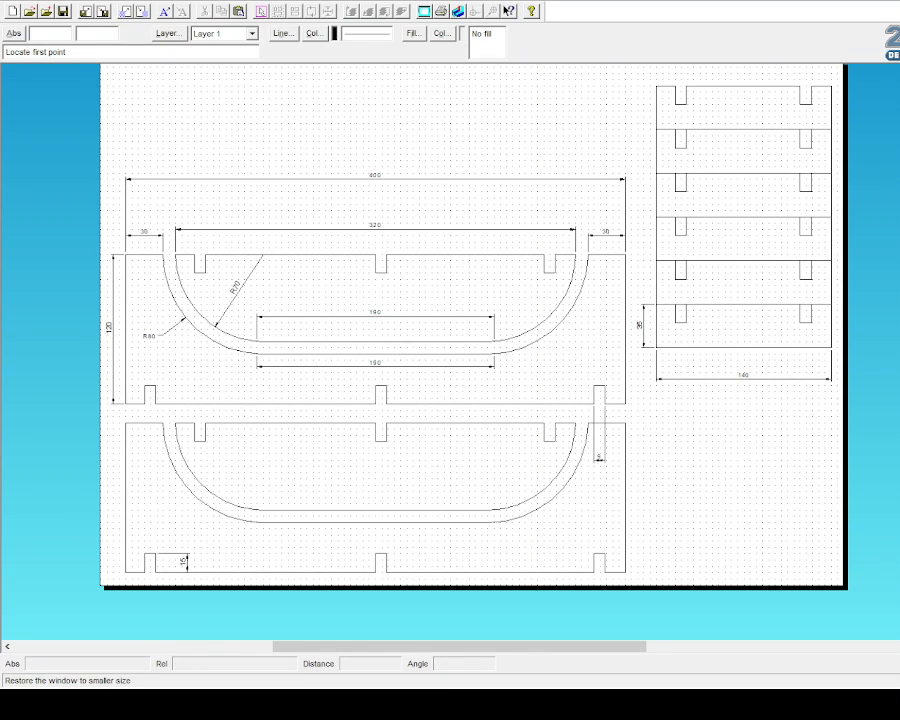
pyautogui.click(899, 0)
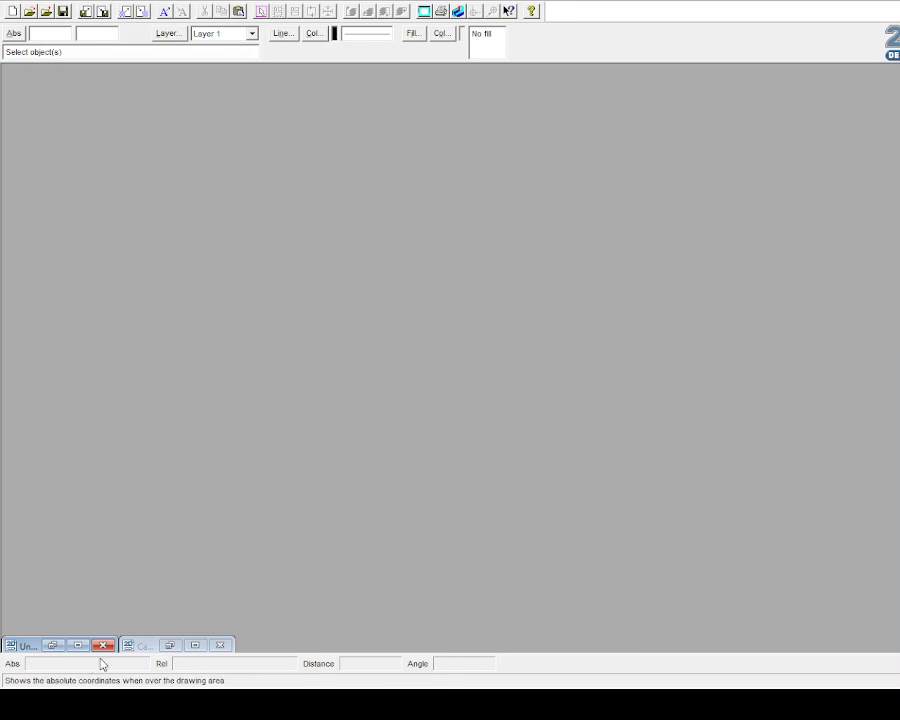
pyautogui.click(87, 645)
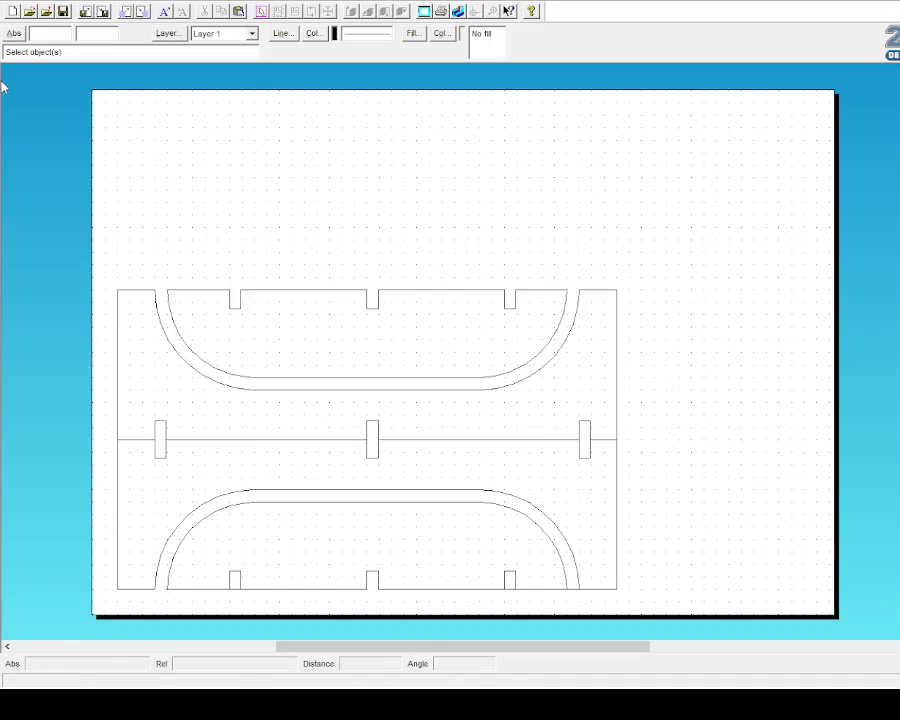
pyautogui.click(10, 120)
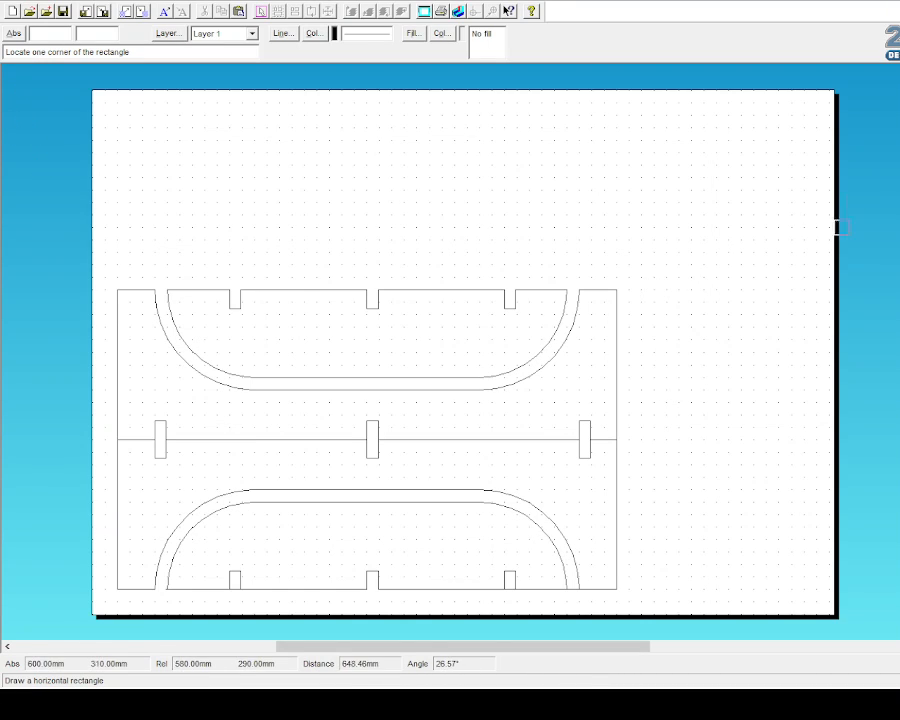
pyautogui.click(641, 289)
pyautogui.click(816, 339)
# Step: Recheck the crossbar dimensions on the reference drawing and restore the nesting sheet
pyautogui.click(897, 2)
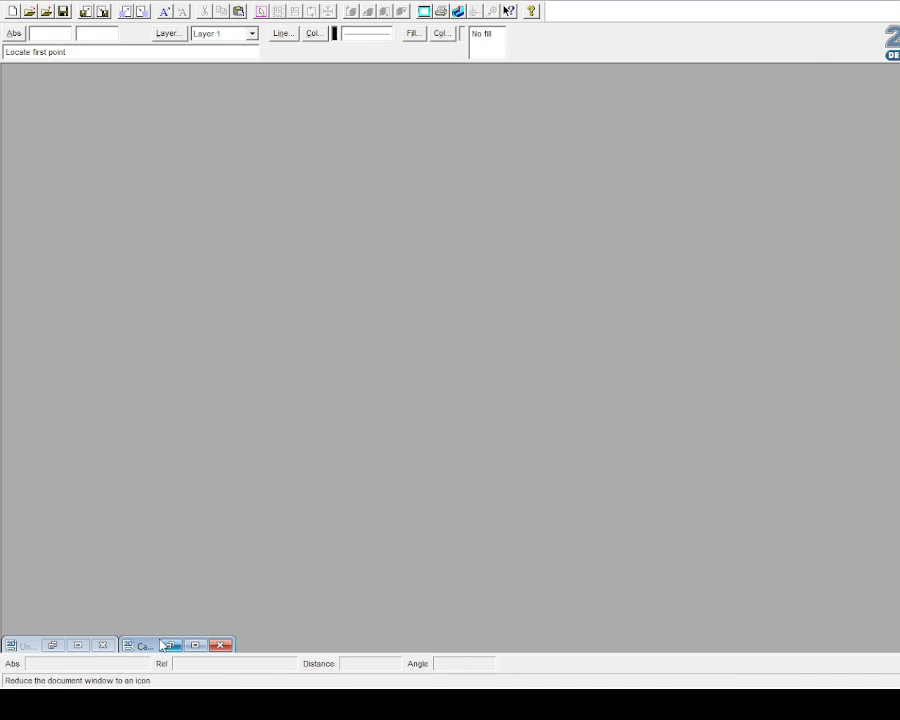
pyautogui.click(194, 645)
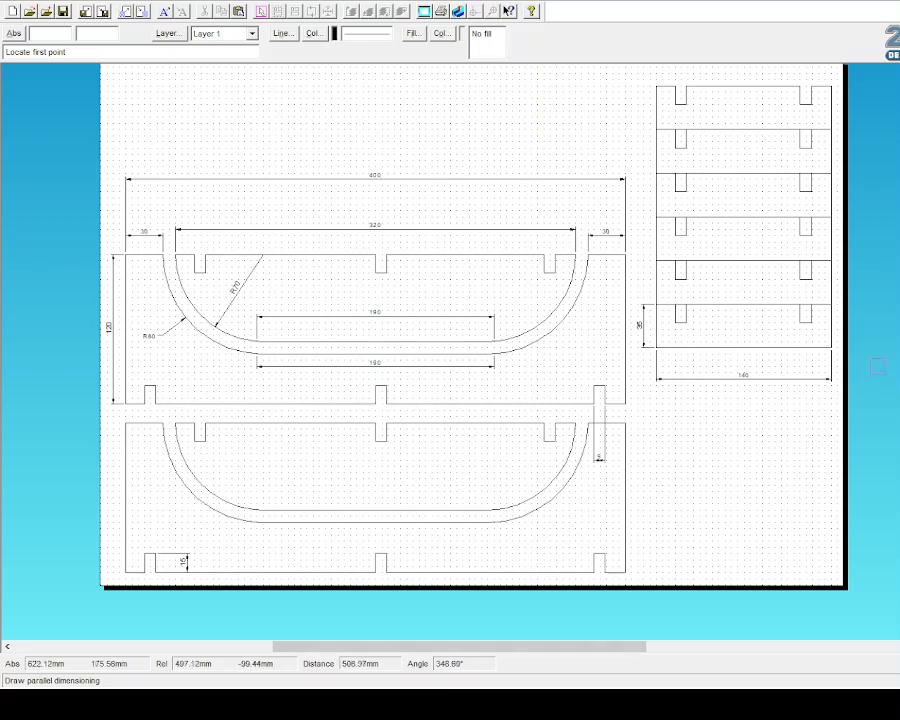
pyautogui.click(897, 2)
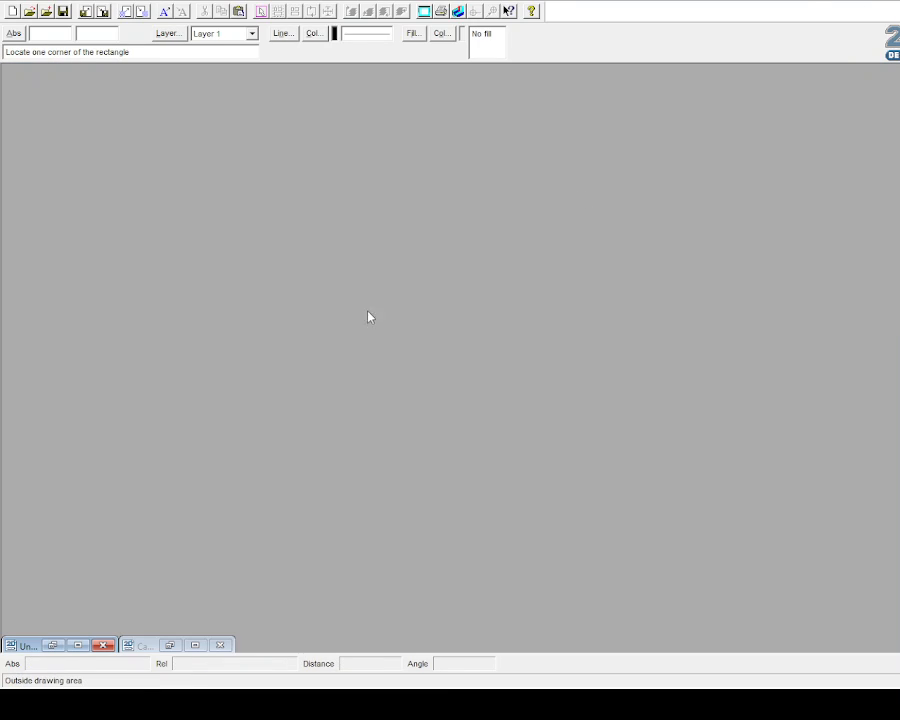
pyautogui.click(78, 645)
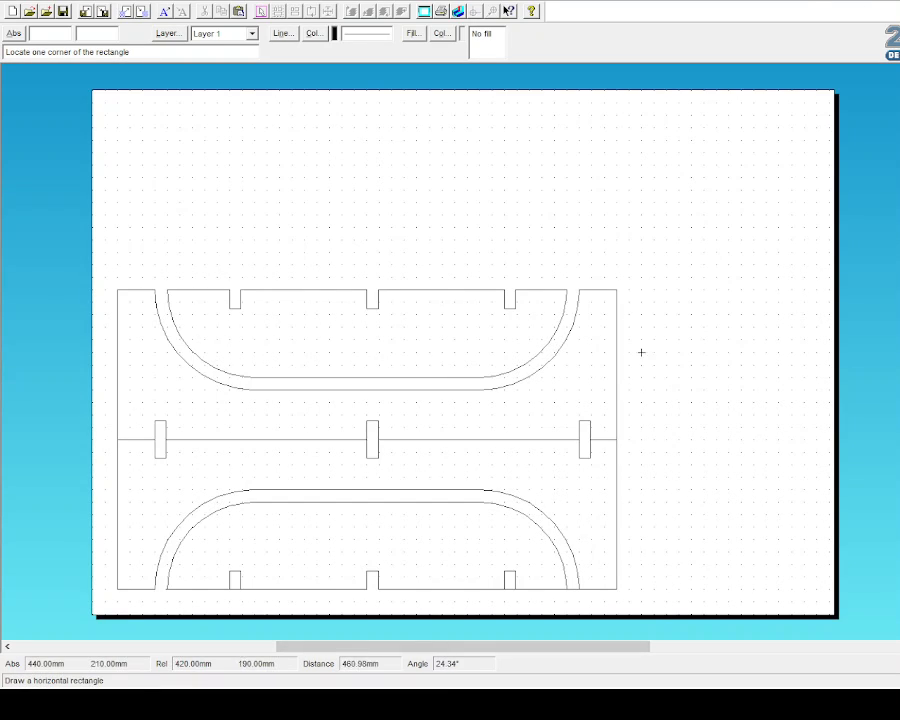
# Step: Draw the crossbar rectangle beside the panels and place the upper panel's two left notches on its top edge
pyautogui.click(641, 289)
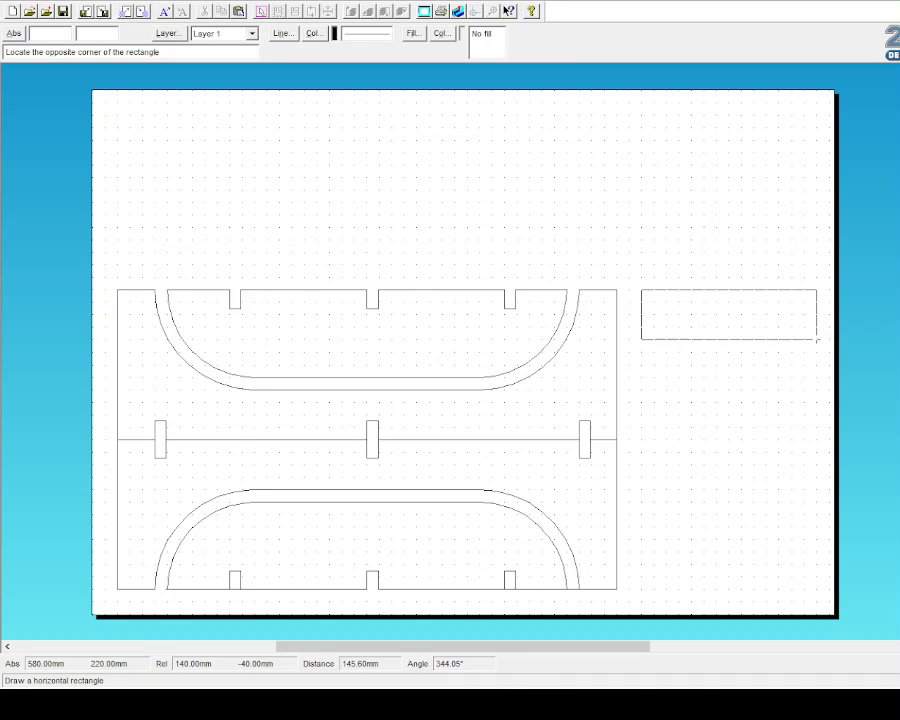
pyautogui.click(817, 340)
pyautogui.click(17, 79)
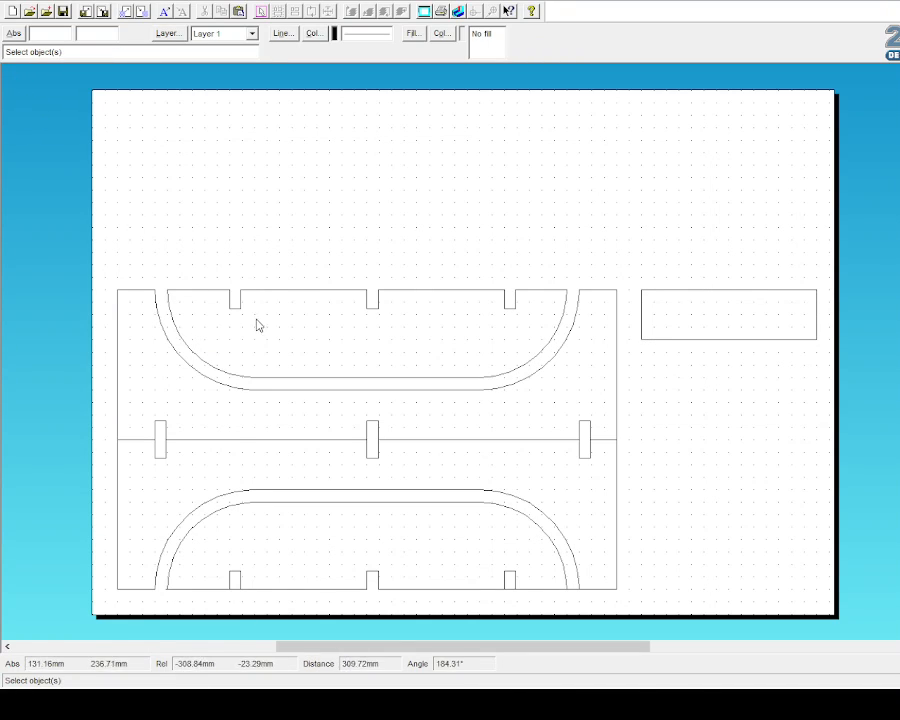
pyautogui.moveTo(217, 274); pyautogui.dragTo(400, 344)
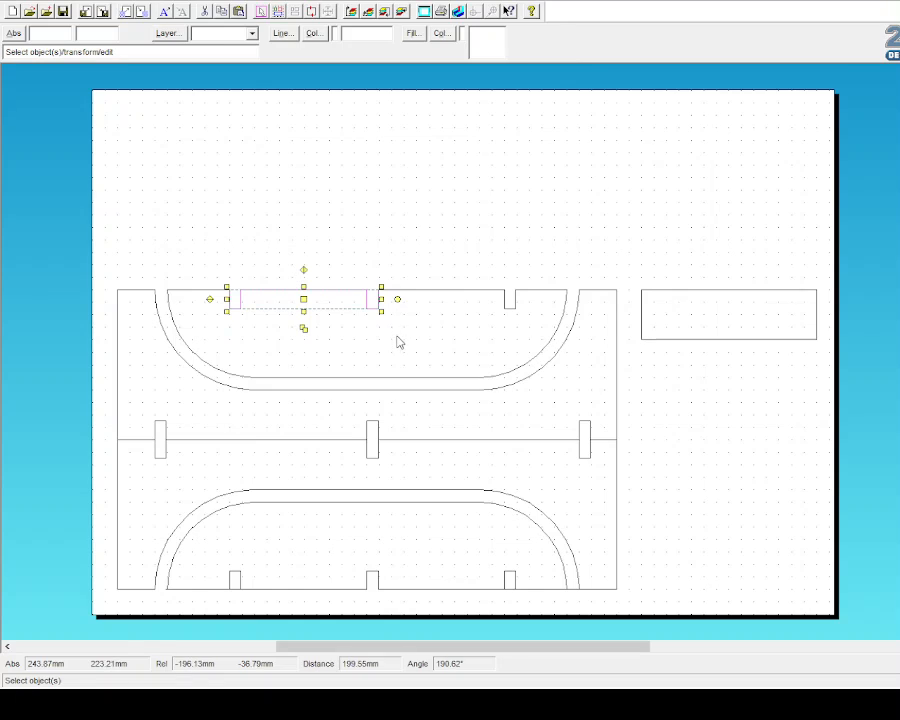
pyautogui.moveTo(305, 330); pyautogui.dragTo(729, 305)
pyautogui.click(729, 418)
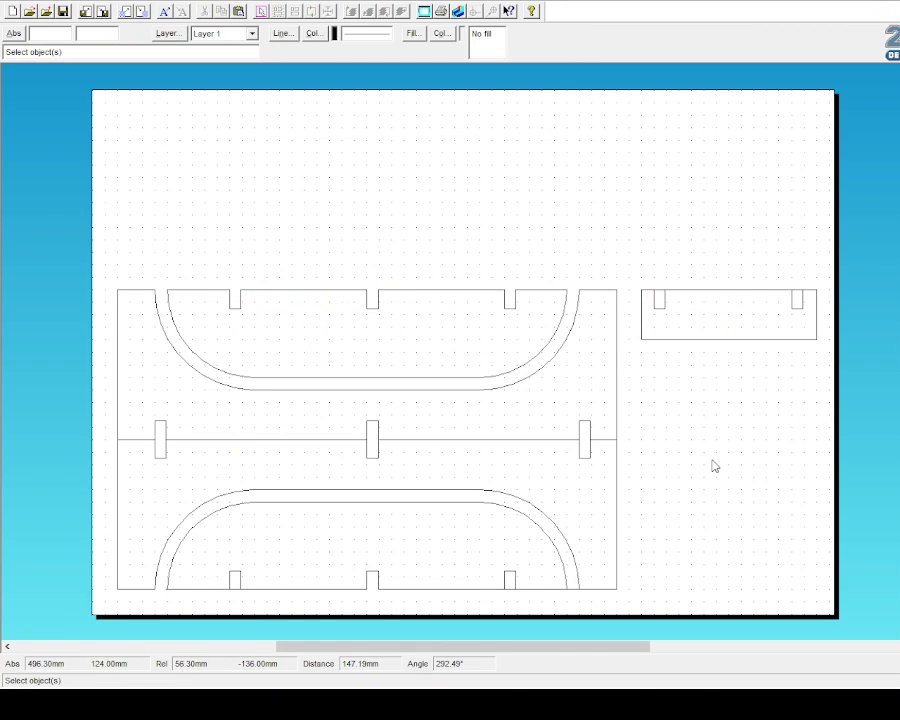
# Step: Trim the slot open in the crossbar's top edge and make an offset duplicate of the crossbar
pyautogui.click(28, 260)
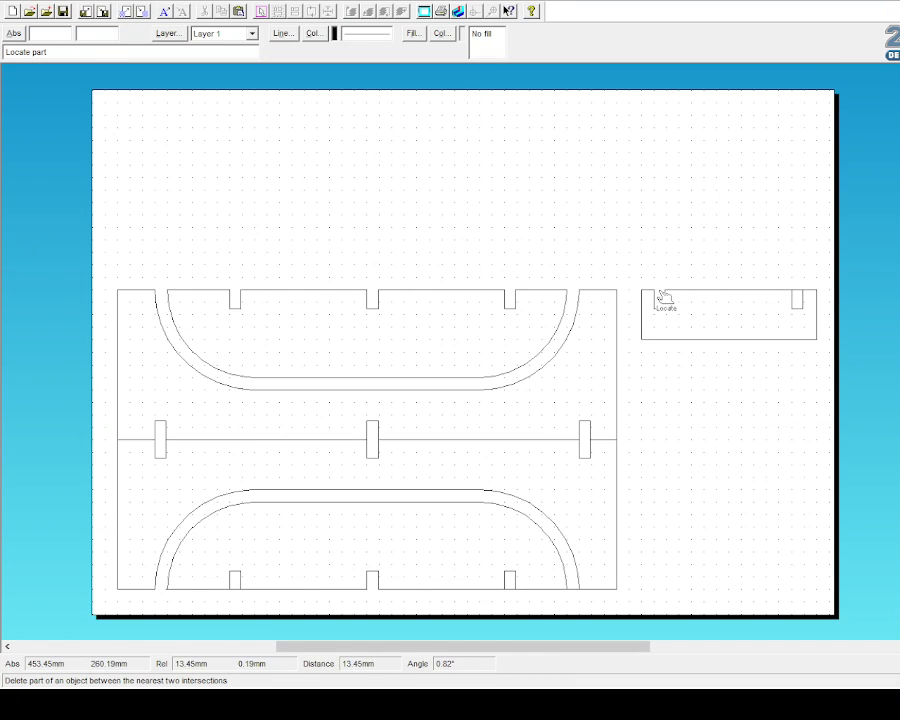
pyautogui.click(797, 291)
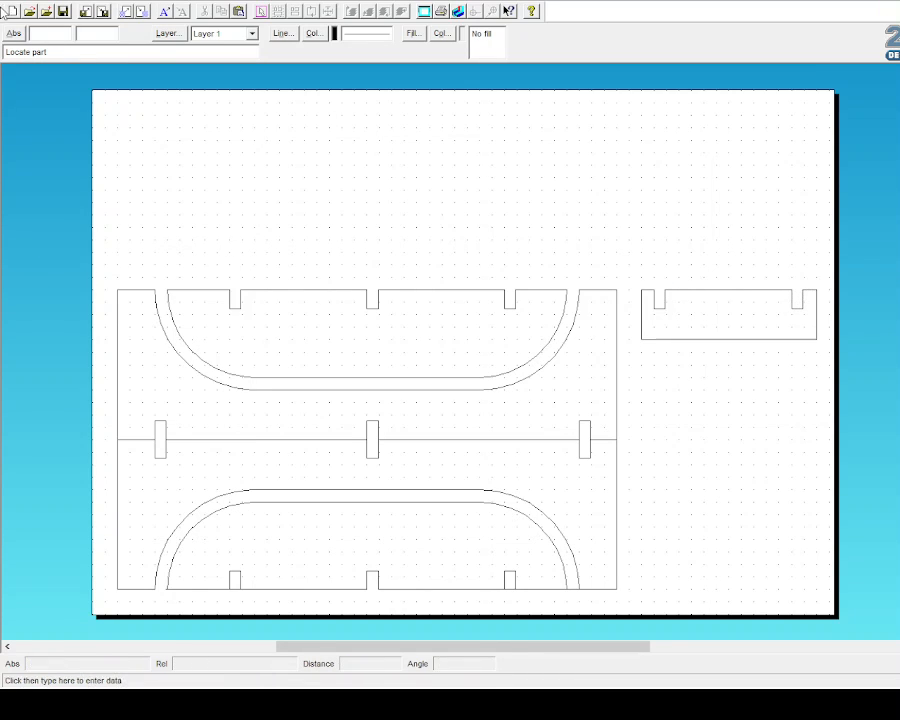
pyautogui.click(13, 85)
pyautogui.moveTo(635, 277); pyautogui.dragTo(845, 360)
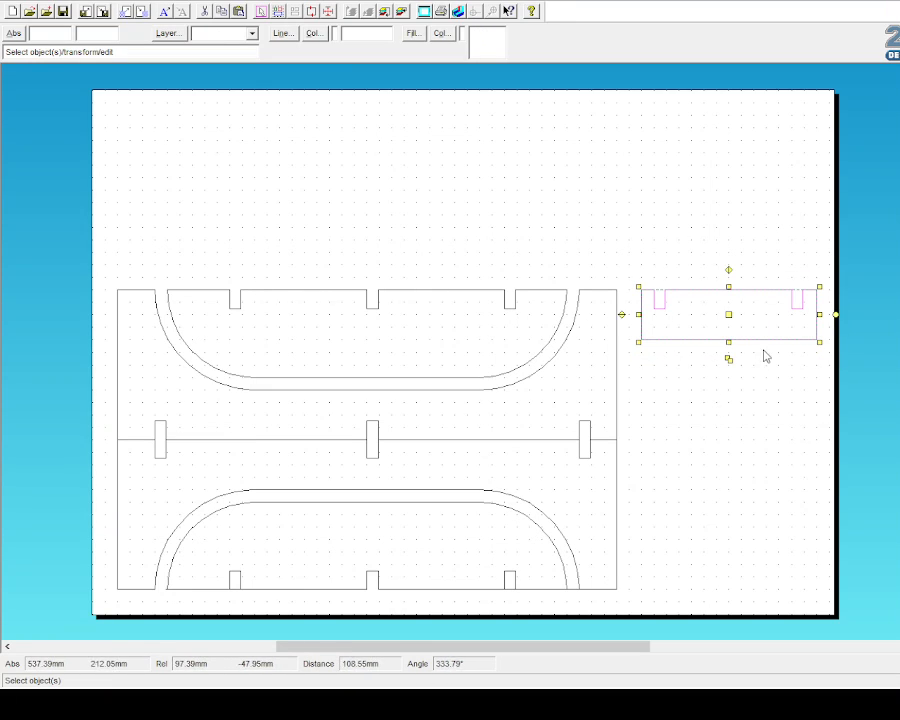
pyautogui.click(729, 359)
pyautogui.click(739, 327)
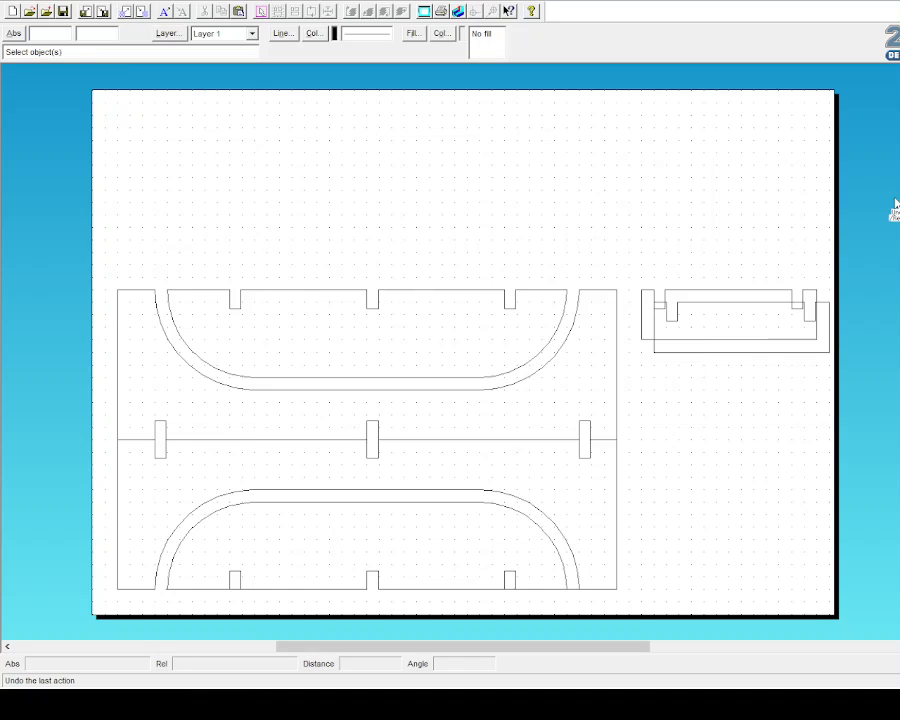
# Step: Undo the stray duplicate, then duplicate the crossbar downward into a stack, undoing an accidental move
pyautogui.hotkey('ctrl', 'z')
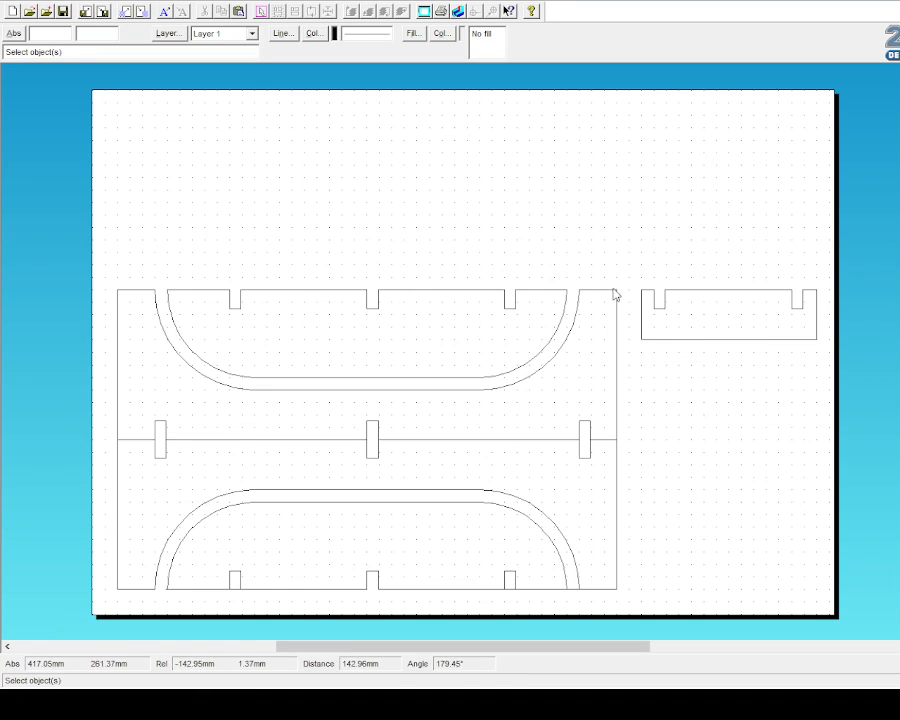
pyautogui.moveTo(647, 287); pyautogui.dragTo(834, 366)
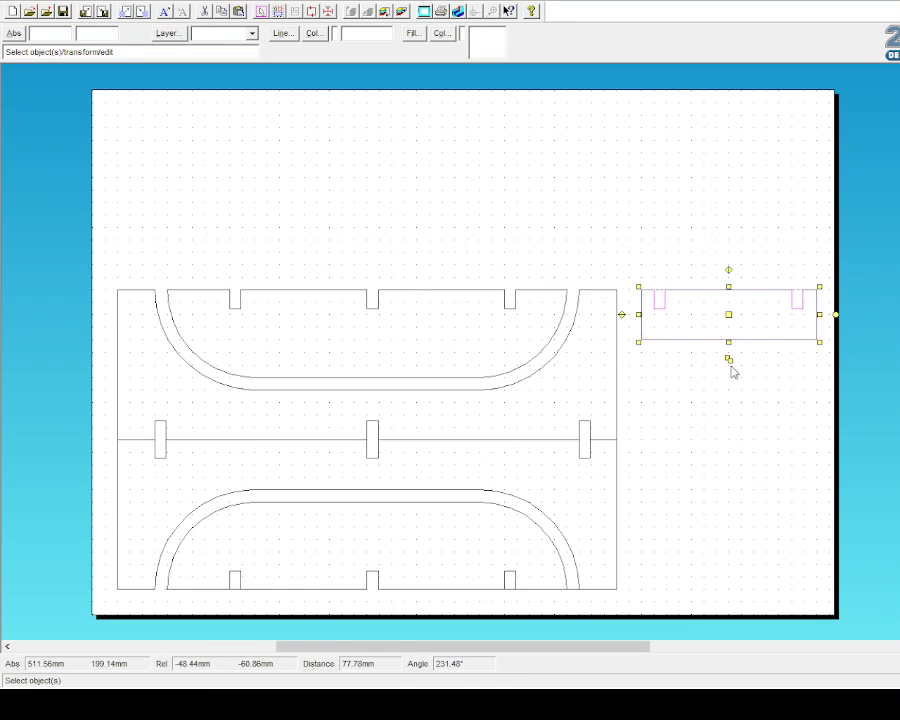
pyautogui.click(730, 360)
pyautogui.moveTo(741, 327); pyautogui.dragTo(732, 432)
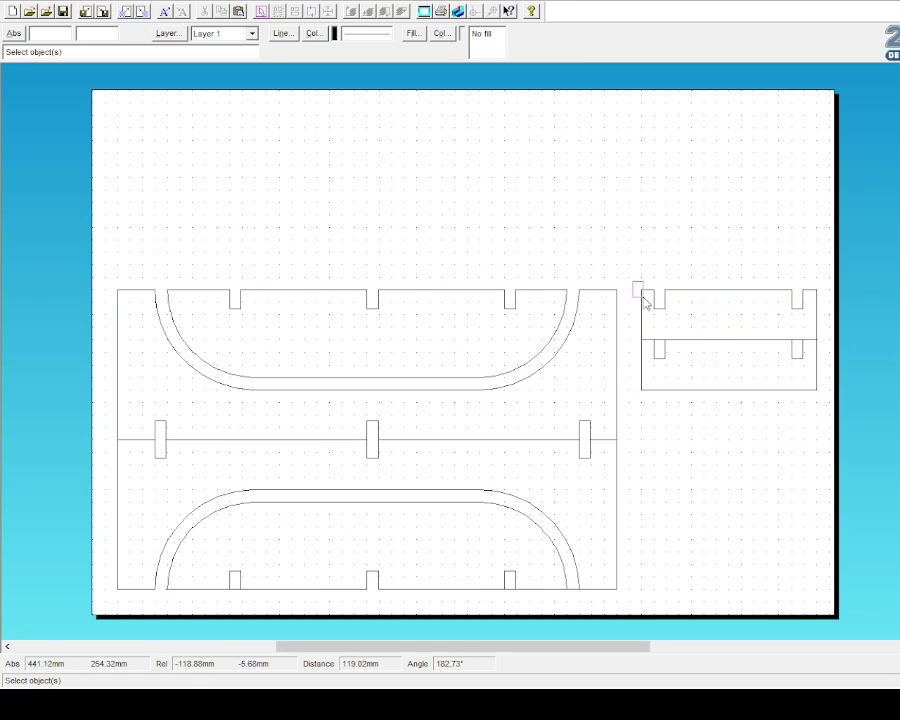
pyautogui.moveTo(633, 282); pyautogui.dragTo(840, 417)
pyautogui.moveTo(727, 337); pyautogui.dragTo(729, 436)
pyautogui.click(754, 552)
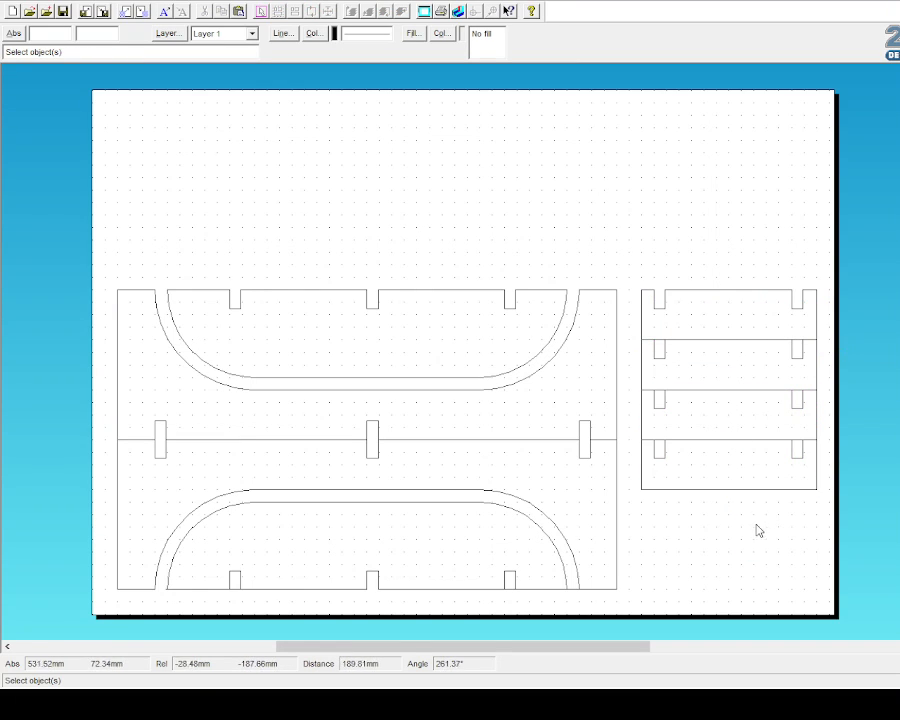
pyautogui.moveTo(505, 381); pyautogui.dragTo(604, 366)
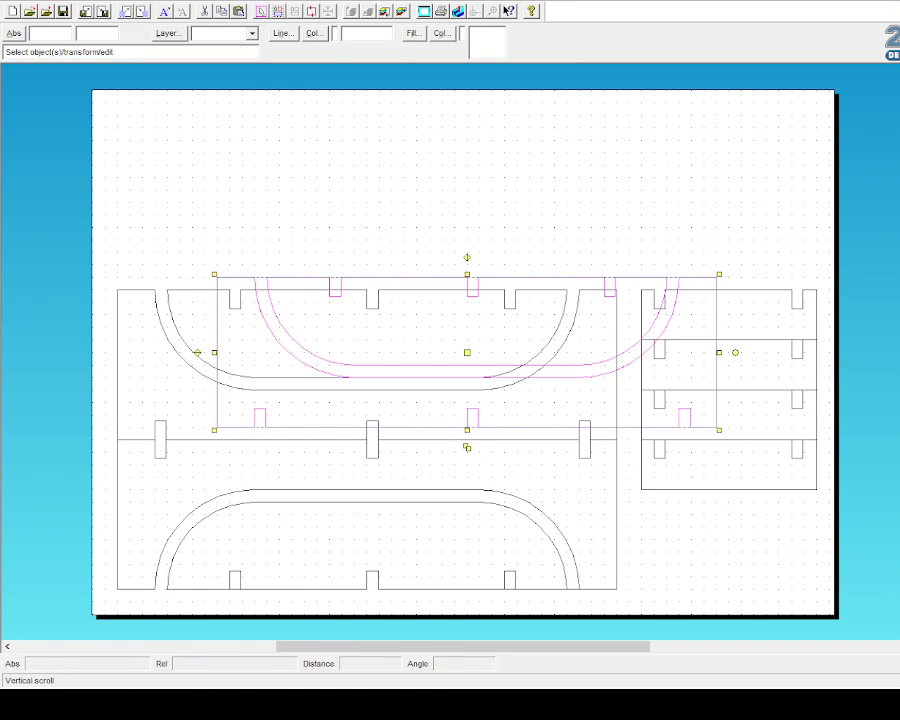
pyautogui.click(894, 202)
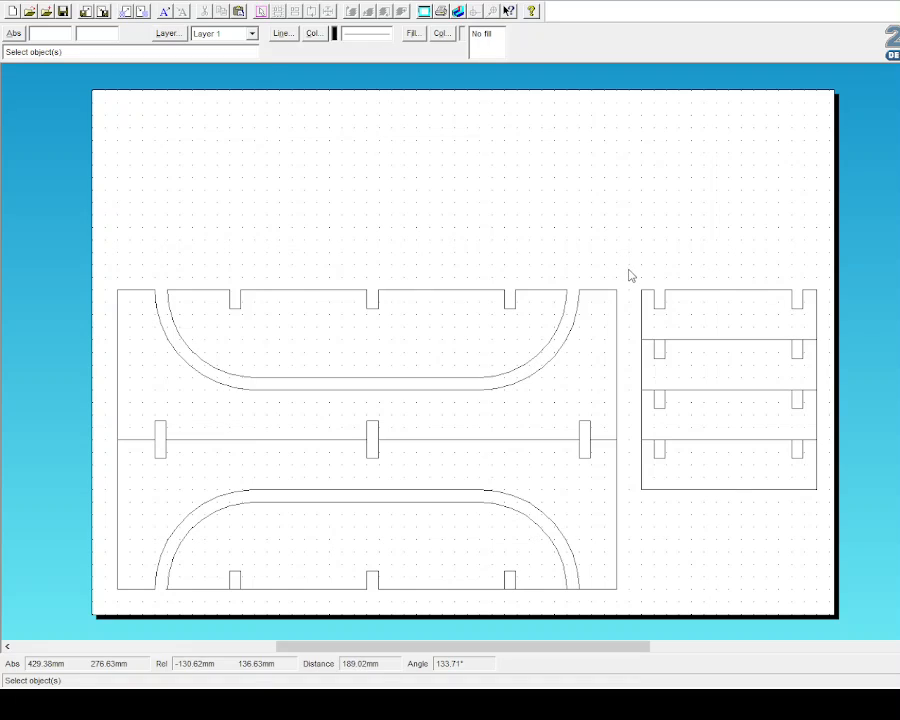
# Step: Copy-paste the top crossbar twice onto the top of the stack to make six crossbars
pyautogui.moveTo(629, 270); pyautogui.dragTo(832, 350)
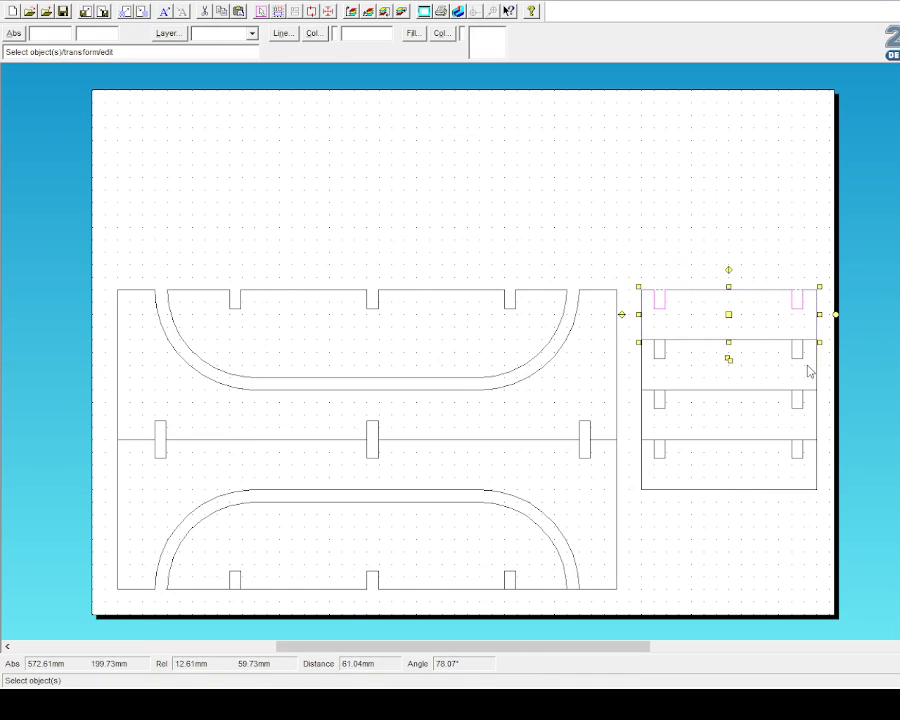
pyautogui.hotkey('ctrl', 'c')
pyautogui.hotkey('ctrl', 'v')
pyautogui.moveTo(467, 352); pyautogui.dragTo(724, 260)
pyautogui.click(686, 168)
pyautogui.hotkey('ctrl', 'v')
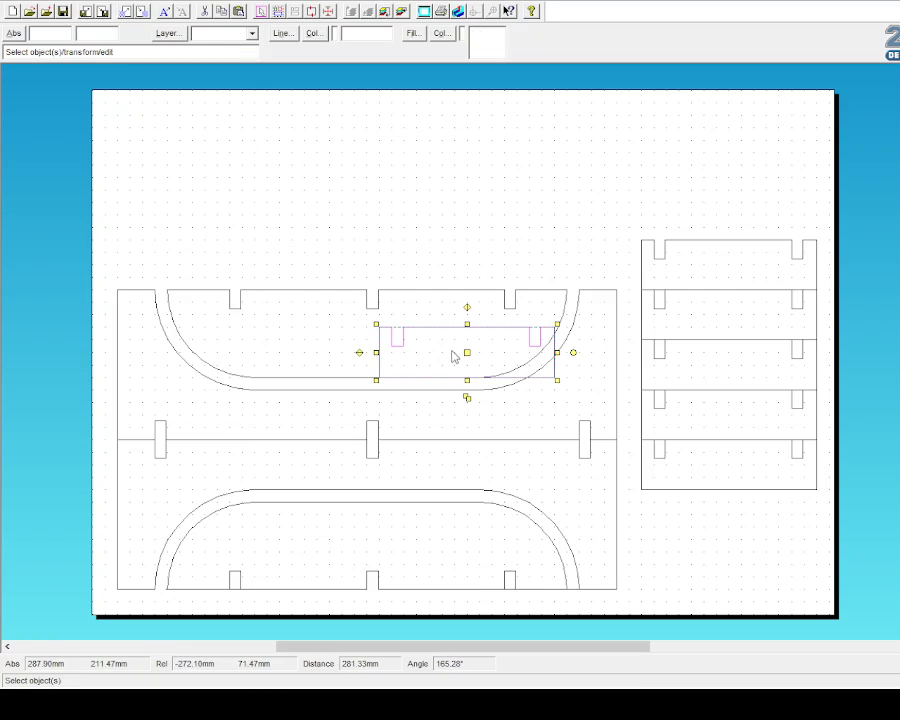
pyautogui.moveTo(465, 352); pyautogui.dragTo(729, 211)
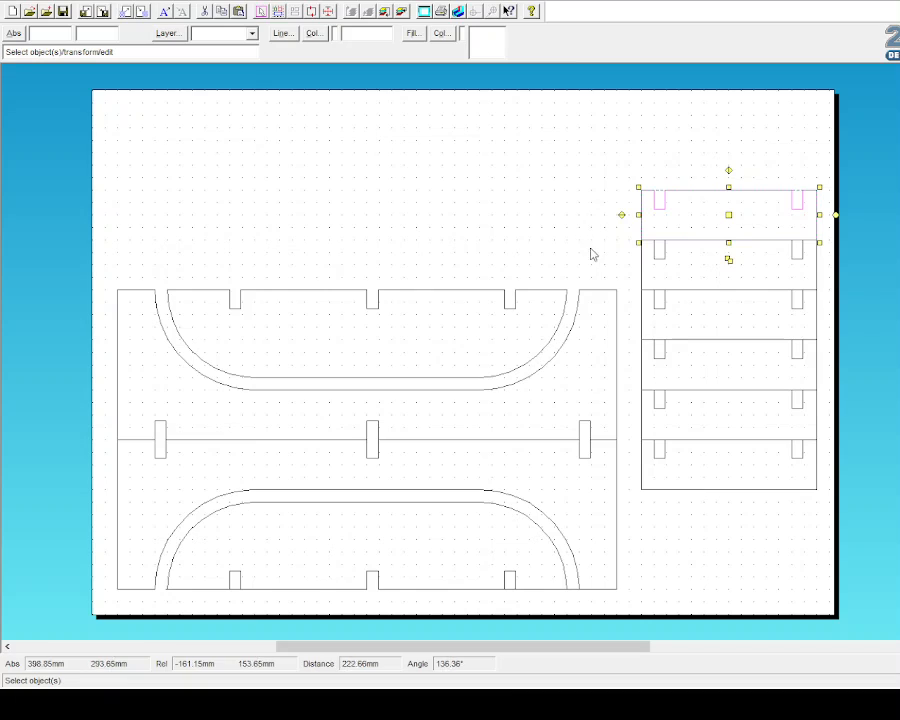
pyautogui.click(556, 210)
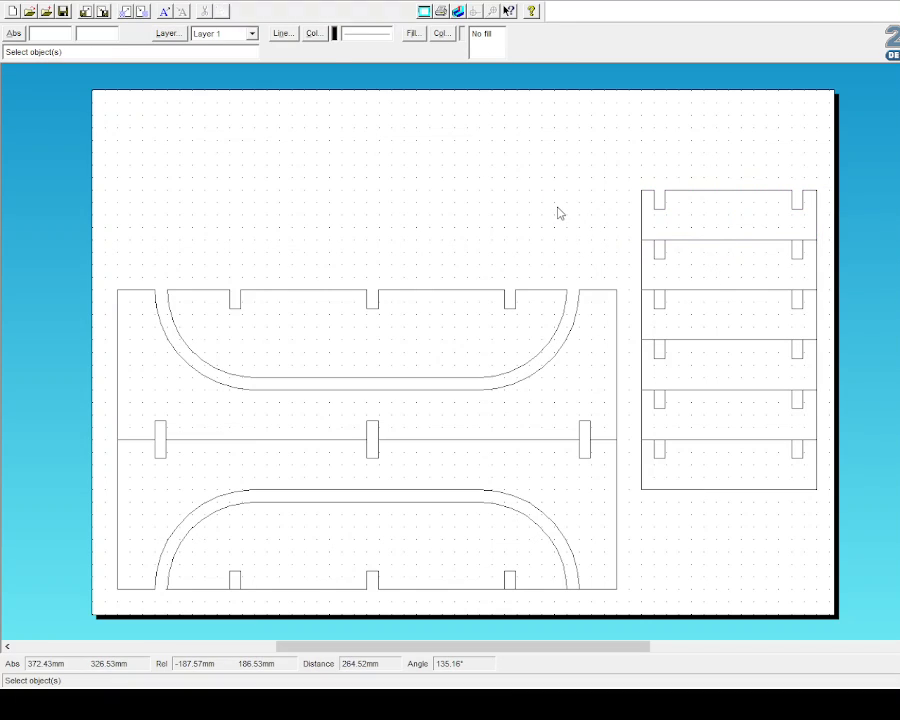
# Step: Fill both side panels, including the insides of their U slots, solid red
pyautogui.click(40, 148)
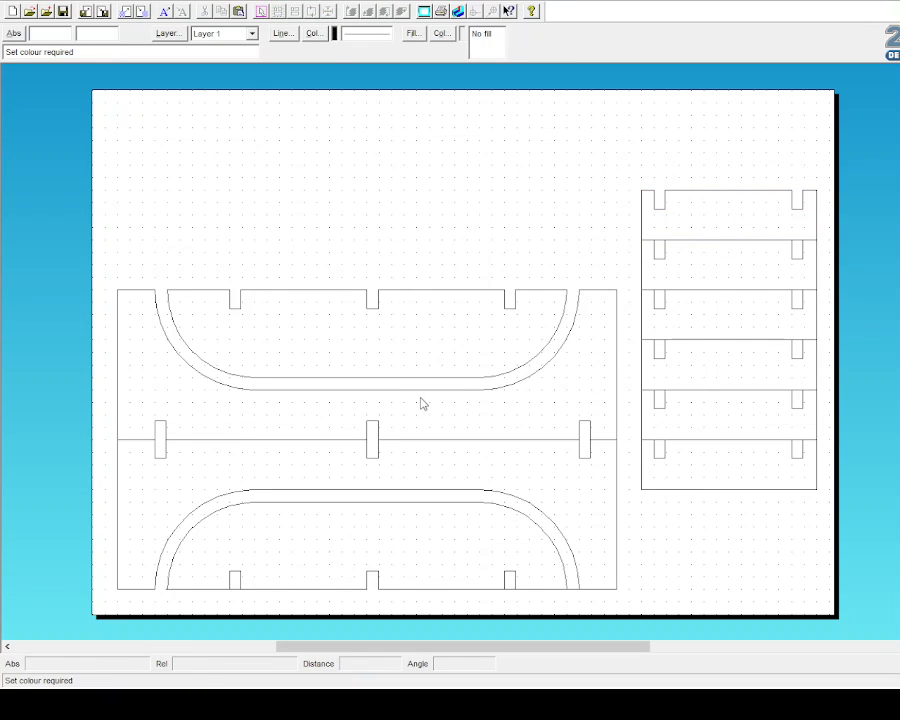
pyautogui.click(421, 437)
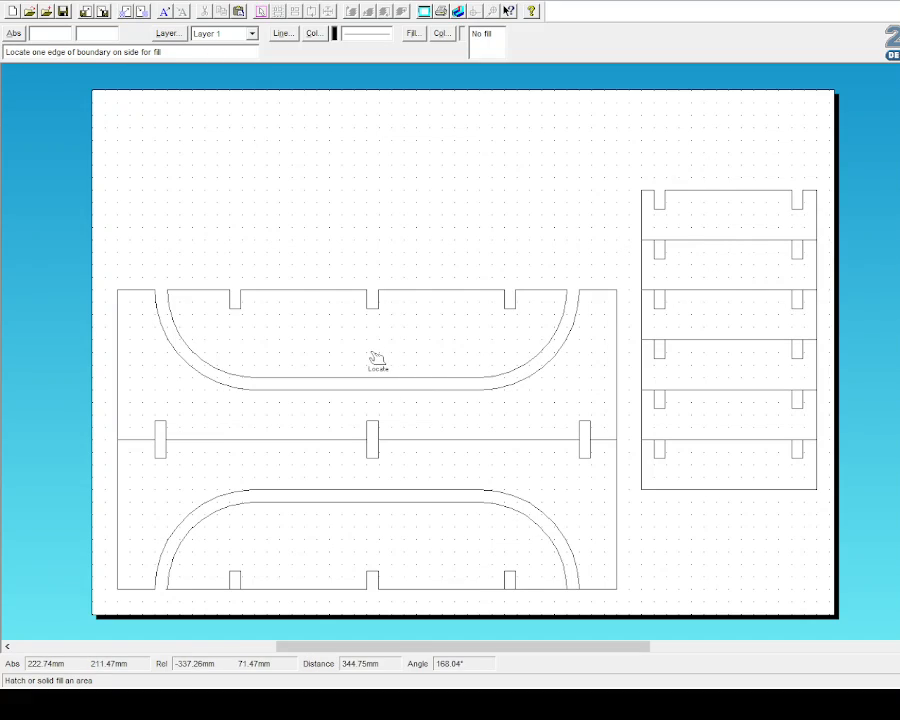
pyautogui.click(468, 378)
pyautogui.click(530, 396)
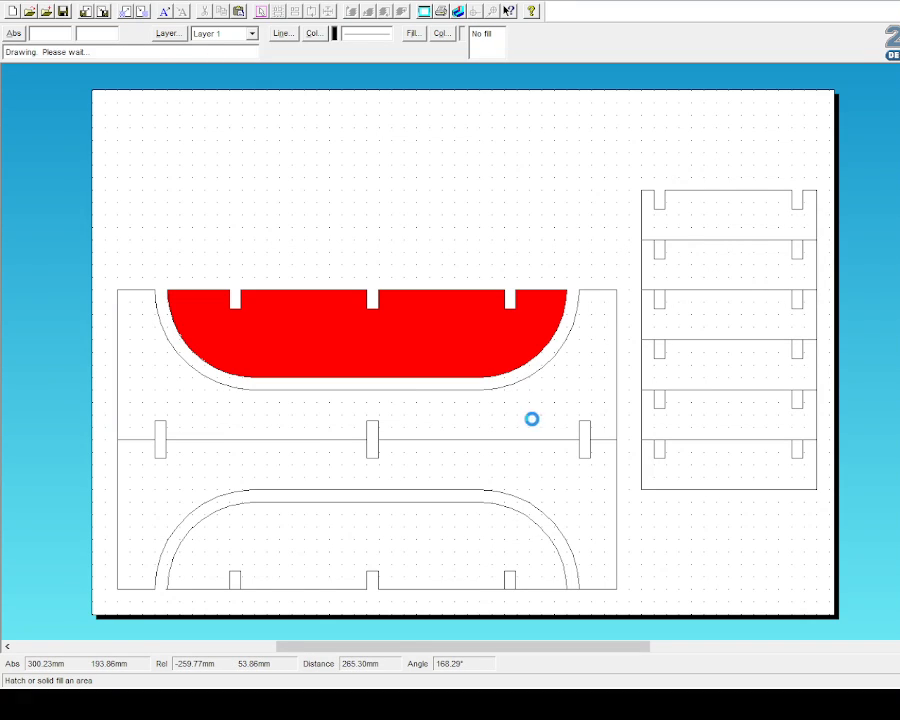
pyautogui.click(553, 500)
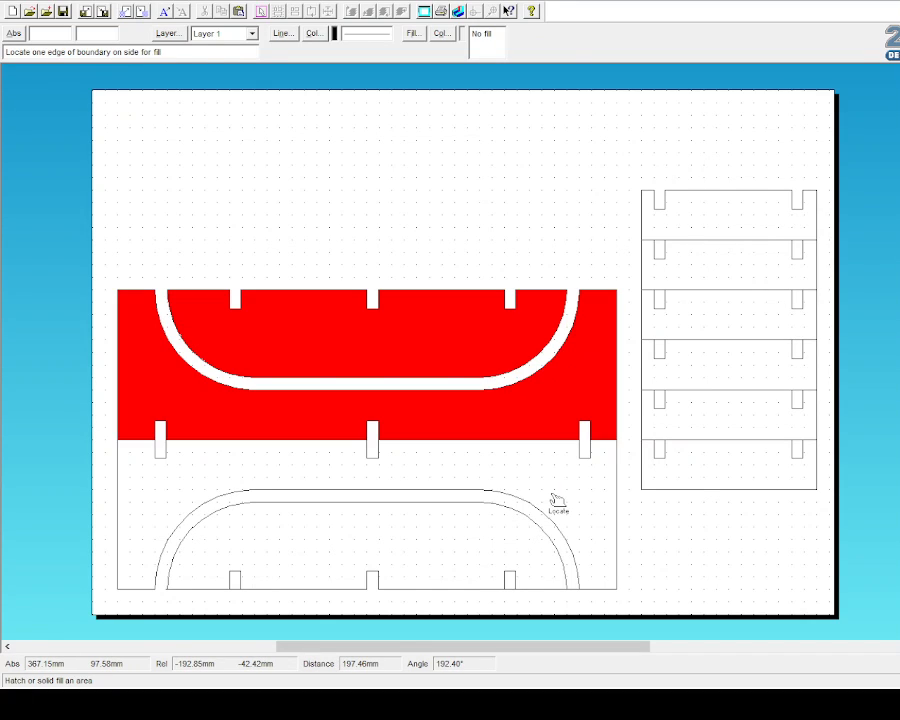
pyautogui.click(492, 462)
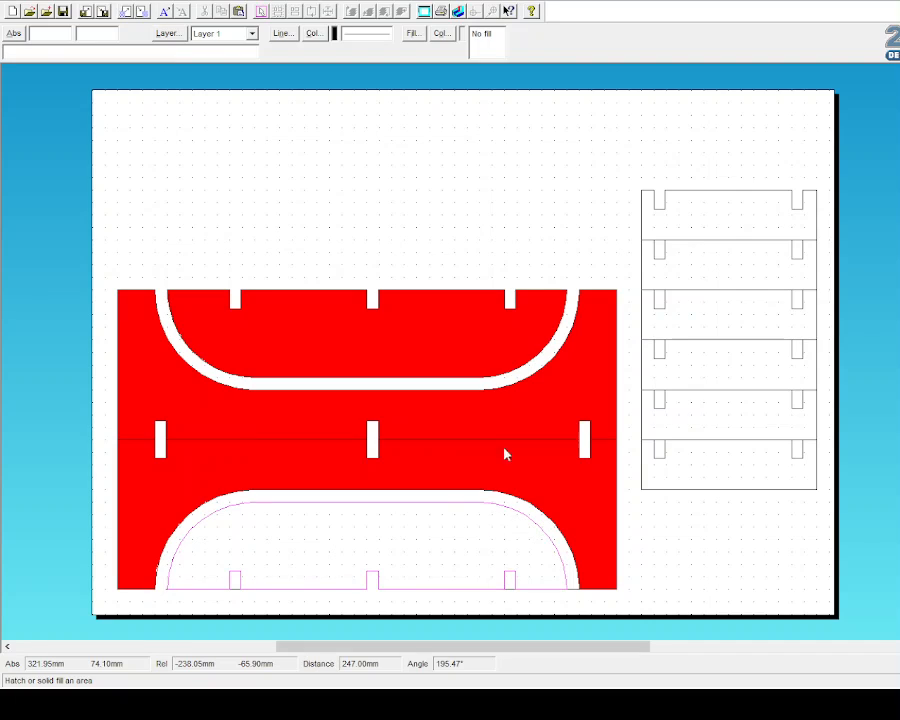
# Step: Fill the bottom four crossbars solid red, leaving the top two unfilled
pyautogui.click(474, 374)
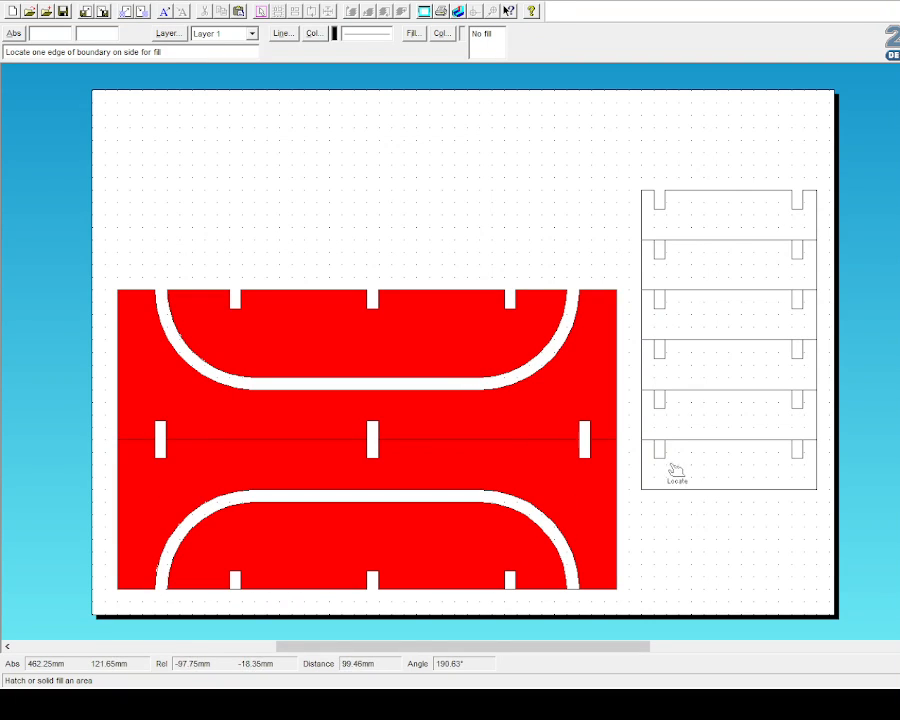
pyautogui.click(477, 366)
pyautogui.click(708, 422)
pyautogui.click(486, 370)
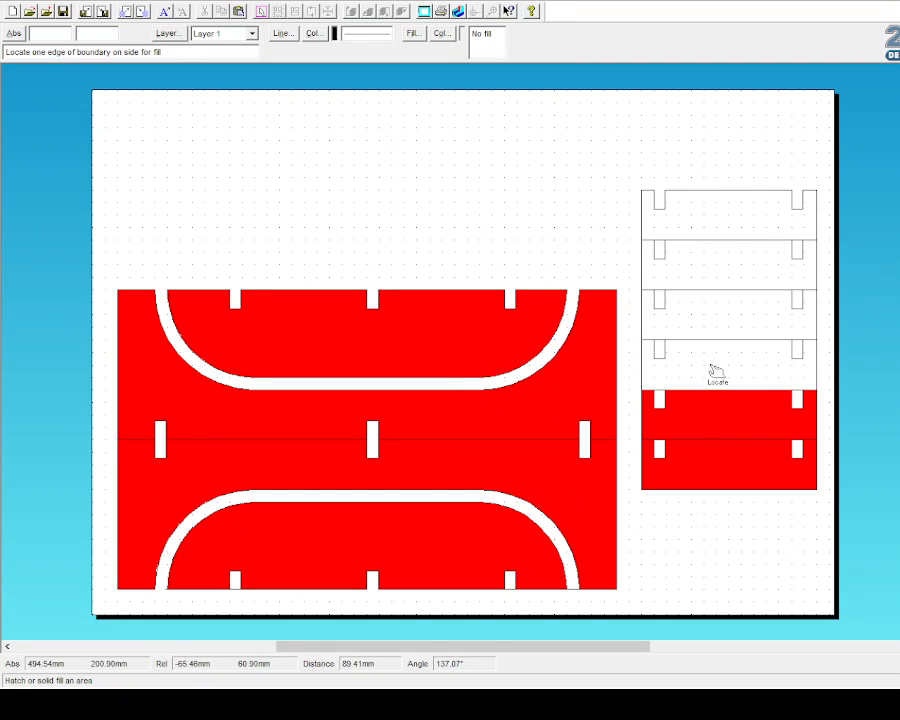
pyautogui.click(766, 347)
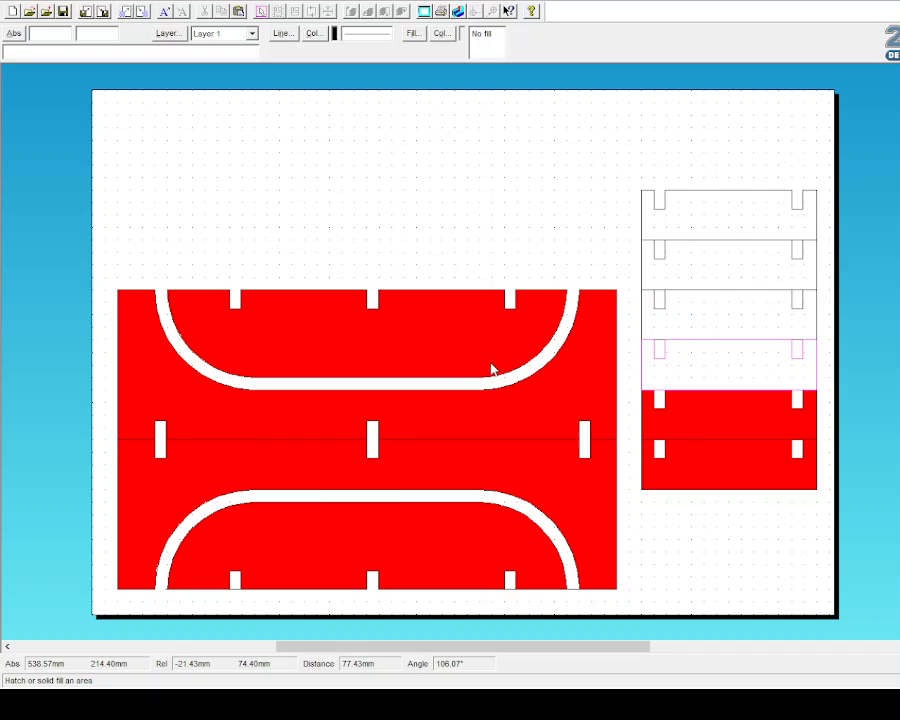
pyautogui.click(491, 369)
pyautogui.click(760, 327)
pyautogui.click(469, 364)
pyautogui.click(758, 264)
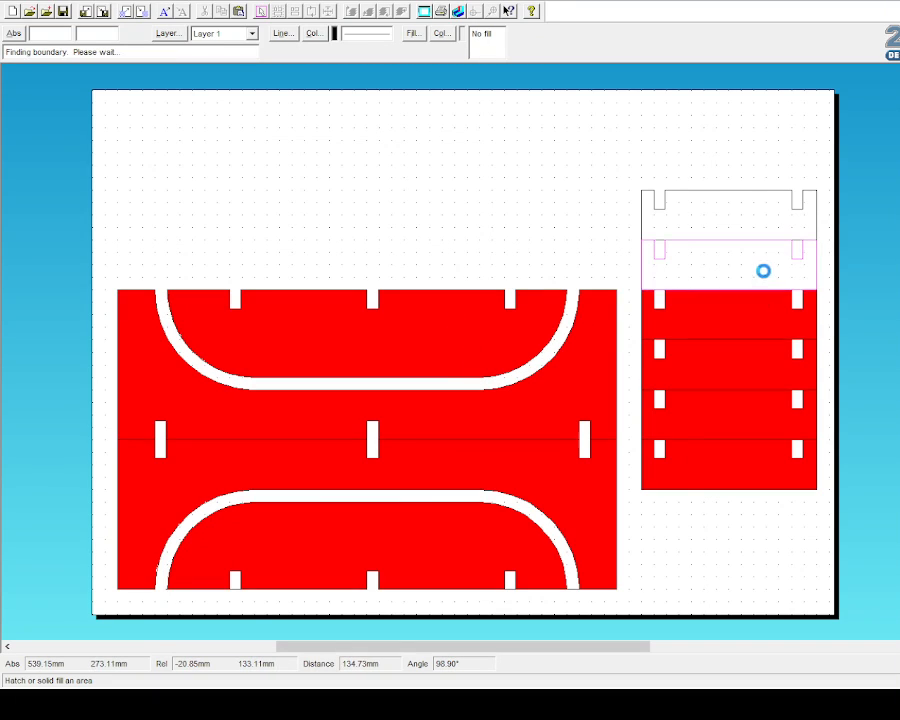